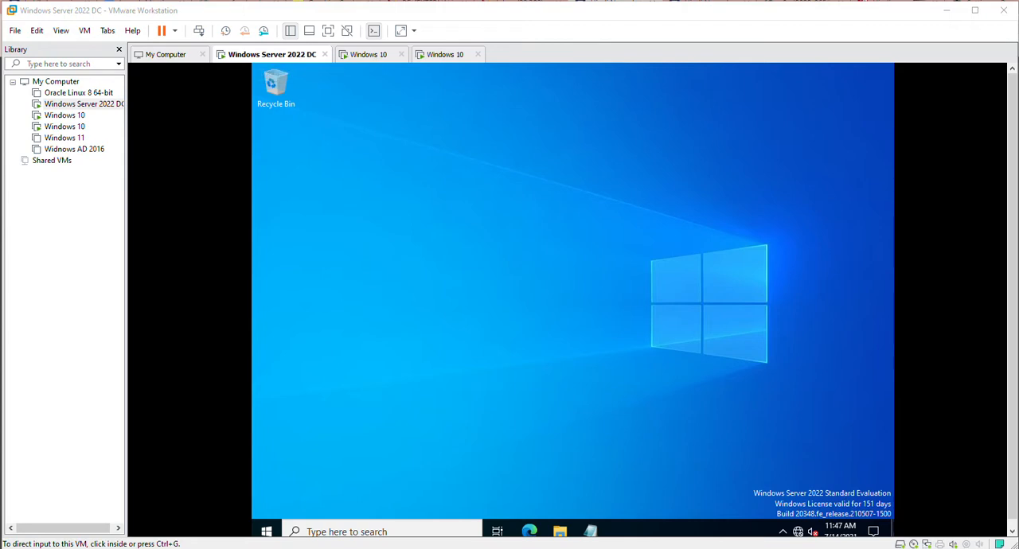
Look at the first Windows 10 VM, return to the Windows Server 2022 DC VM and bring up the Notepad outline.
key(ctrl+Tab)
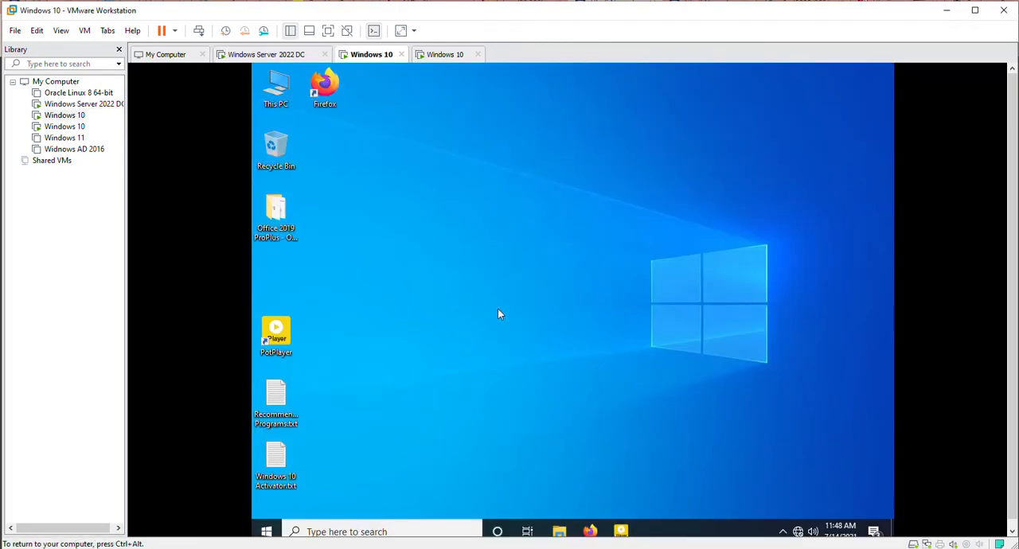
key(ctrl+alt)
key(ctrl+shift+Tab)
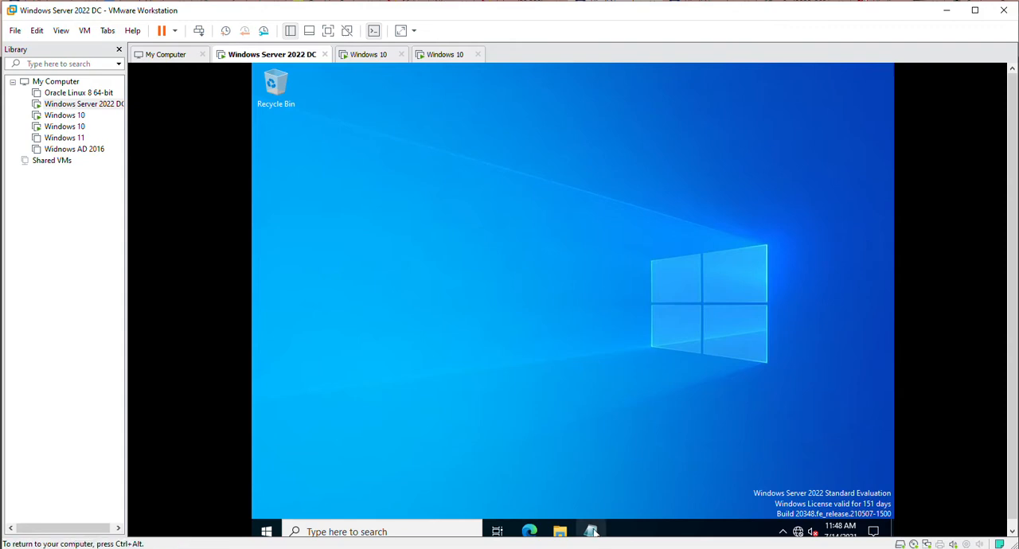
mouse_move(590, 532)
click(578, 472)
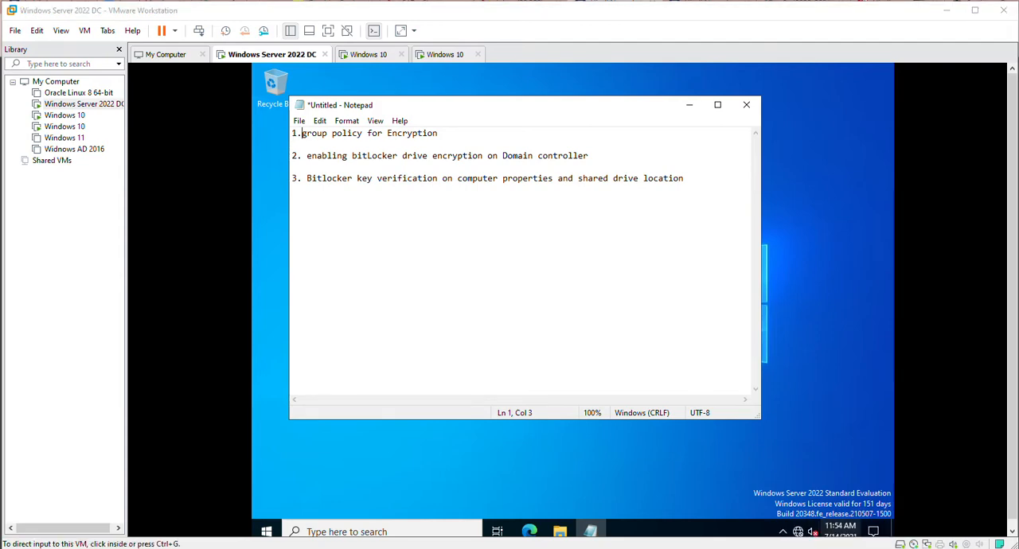
Launch the Group Policy Management console on the domain controller by running gpmc.msc.
click(268, 531)
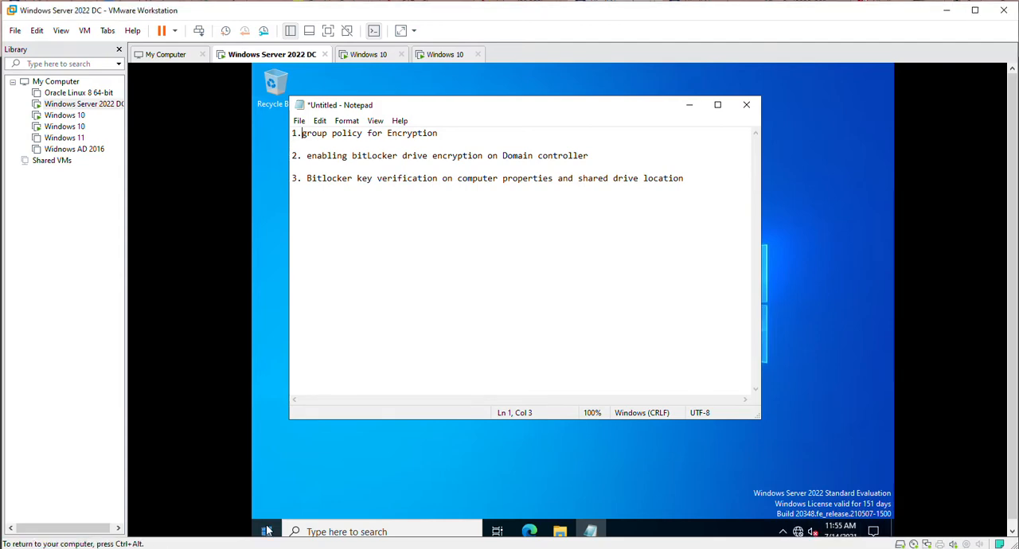
right_click(268, 530)
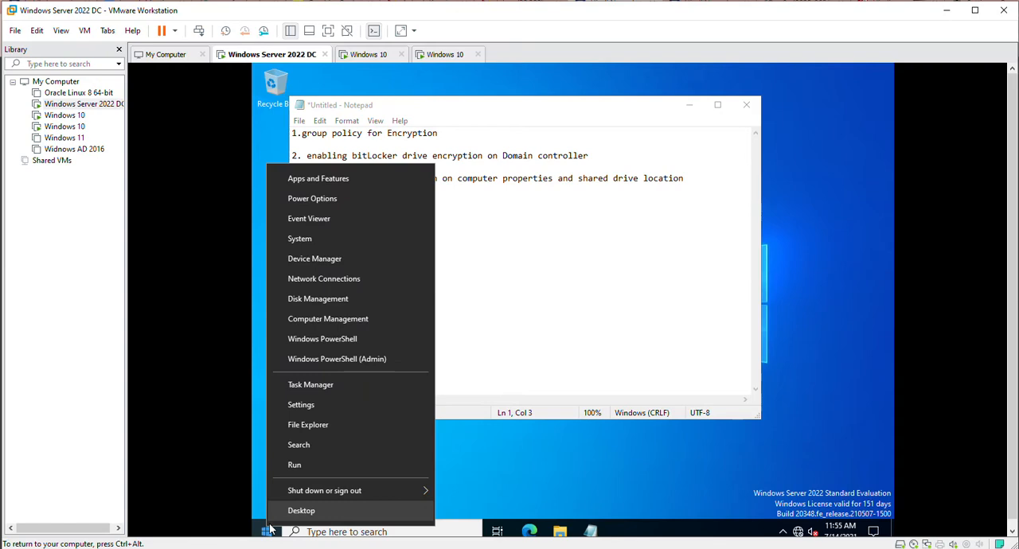
click(295, 466)
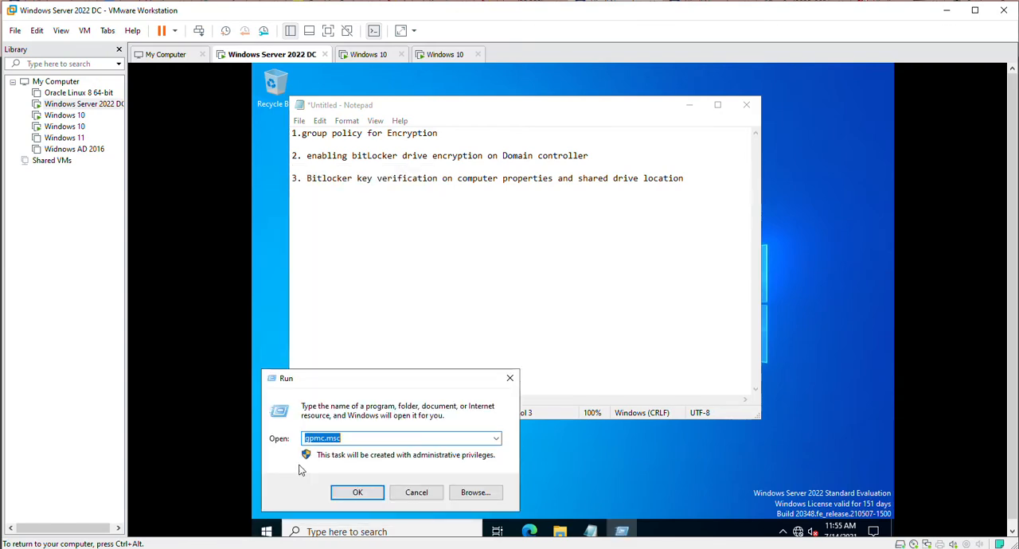
key(Return)
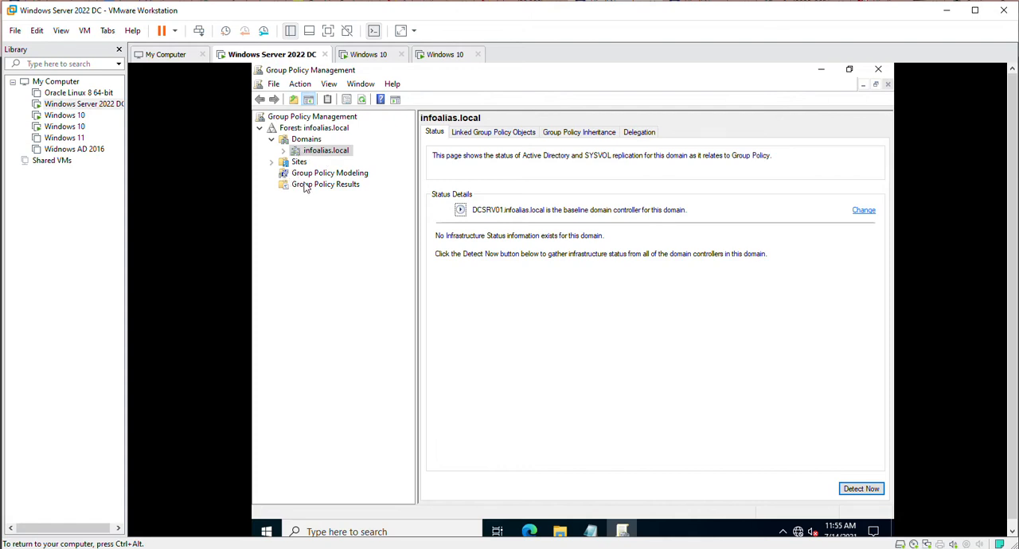
Create a new GPO named "Bitlocker Mgmt" under Group Policy Objects in the infoalias.local domain, without a source starter GPO.
click(284, 152)
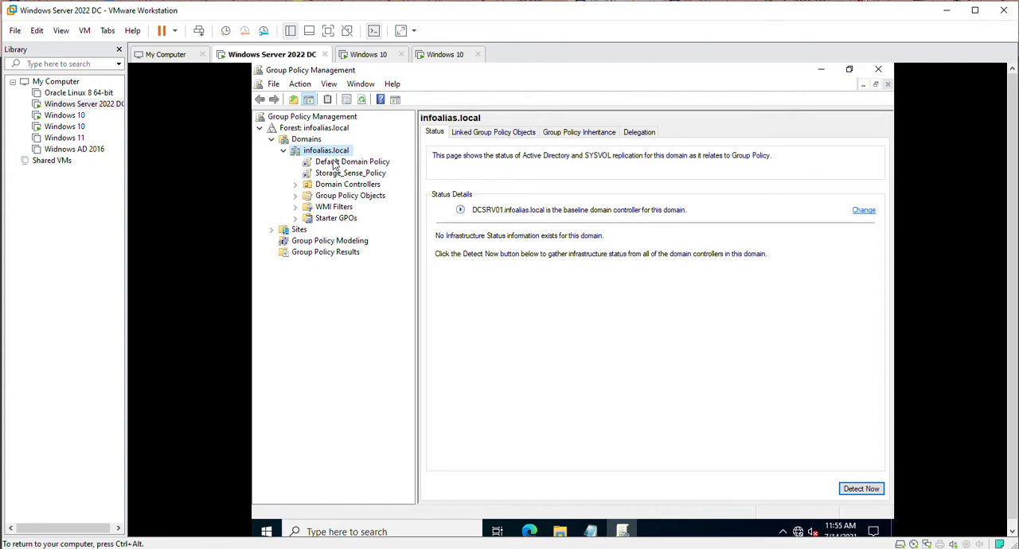
click(350, 197)
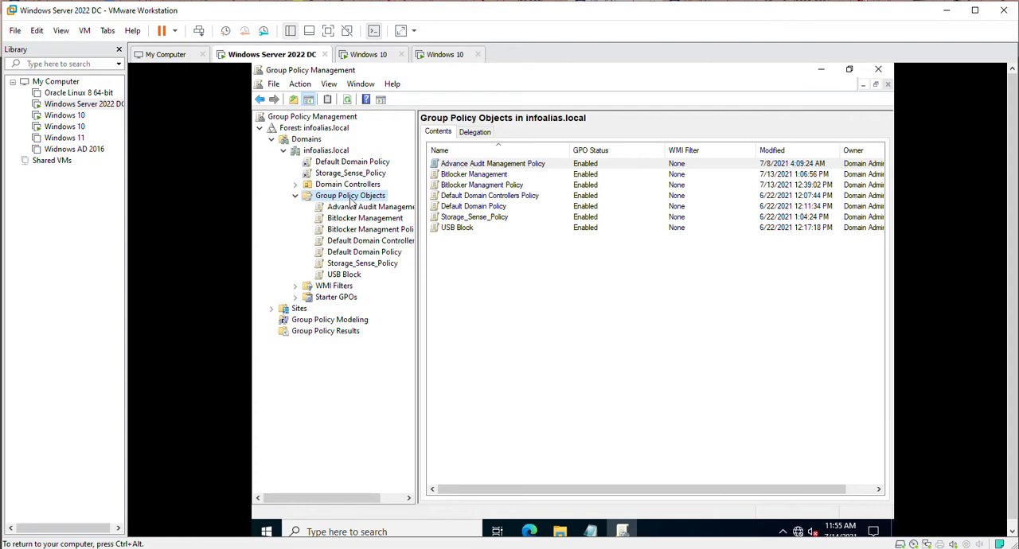
right_click(351, 203)
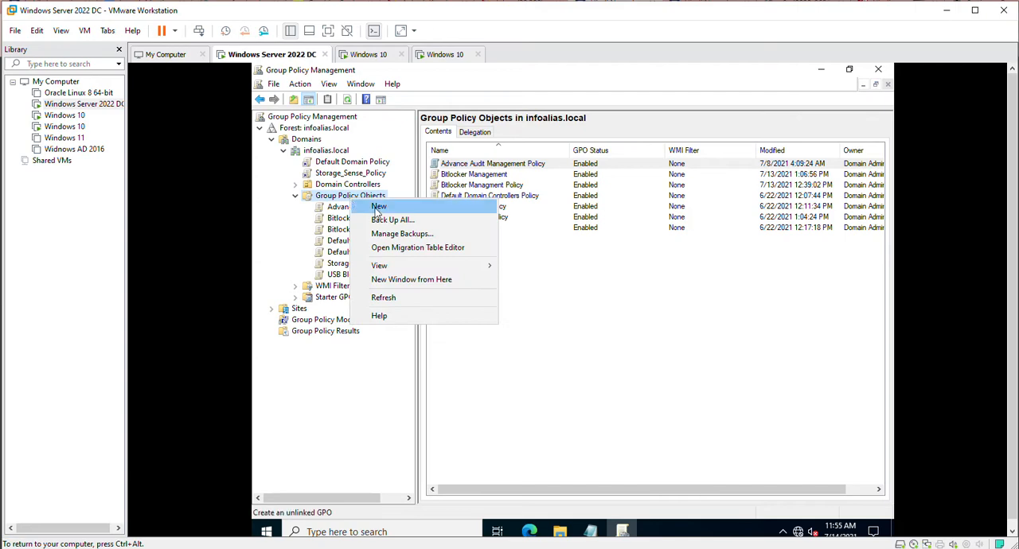
click(379, 210)
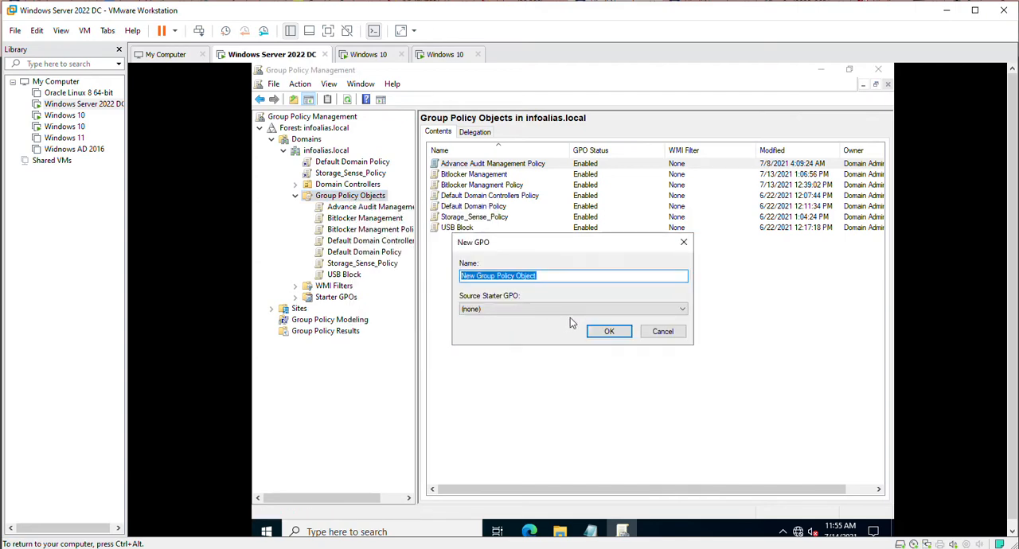
text(Bitlocker )
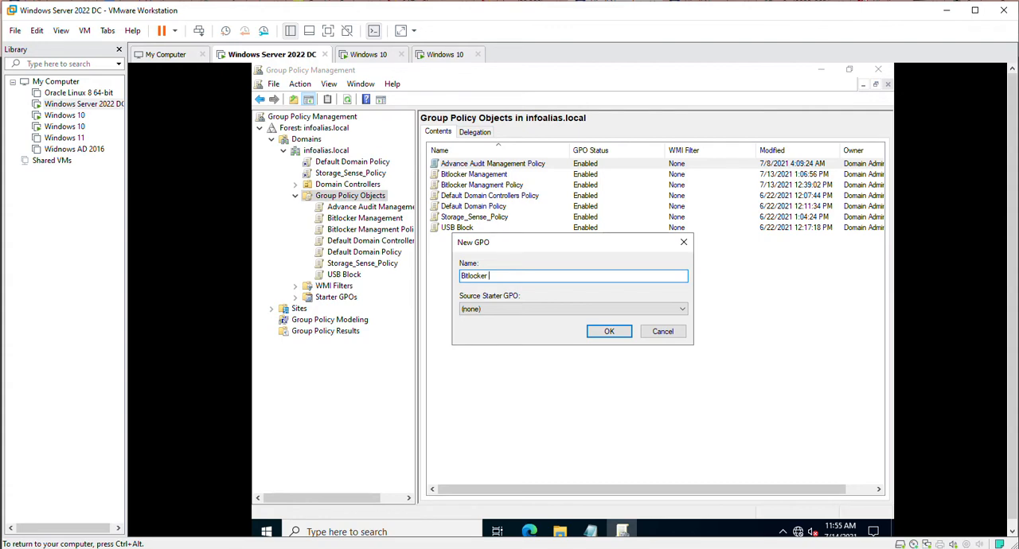
text(Mgmt)
click(607, 332)
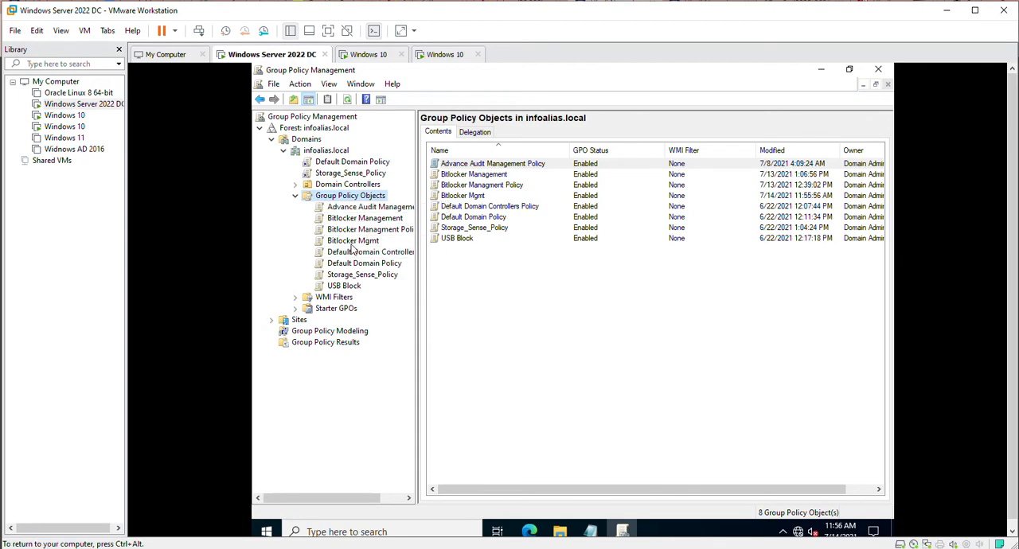
Open the Bitlocker Mgmt GPO for editing in the Group Policy Management Editor.
click(352, 241)
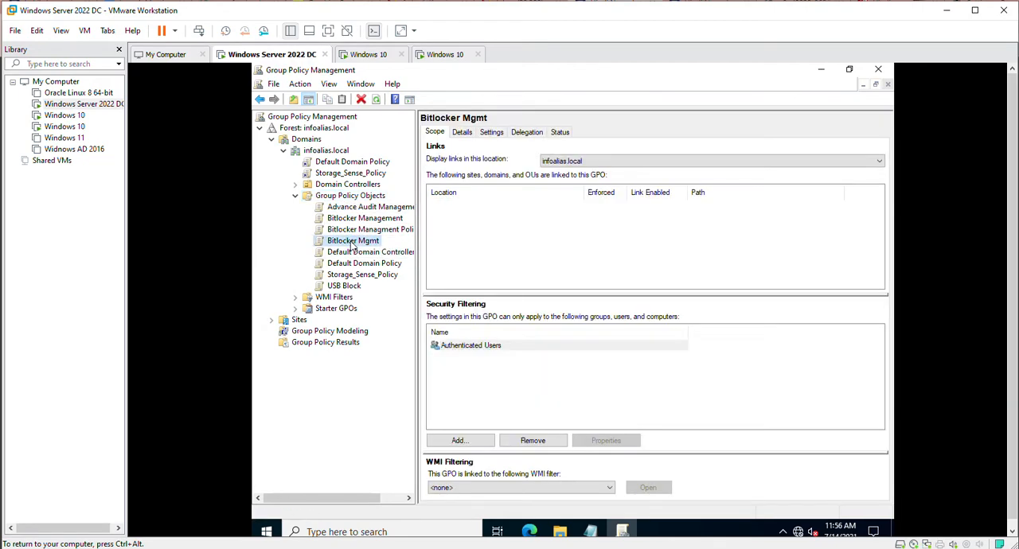
right_click(352, 246)
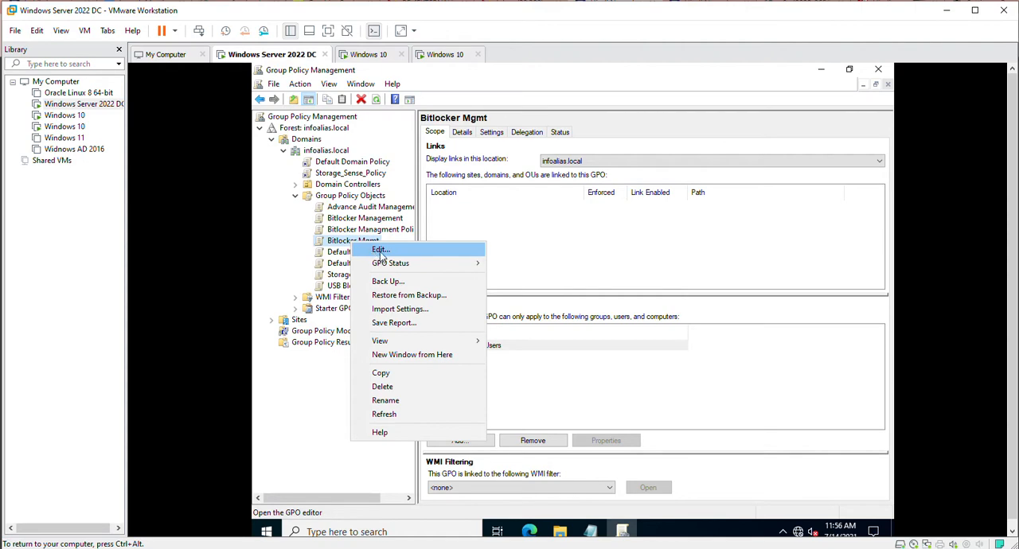
click(380, 252)
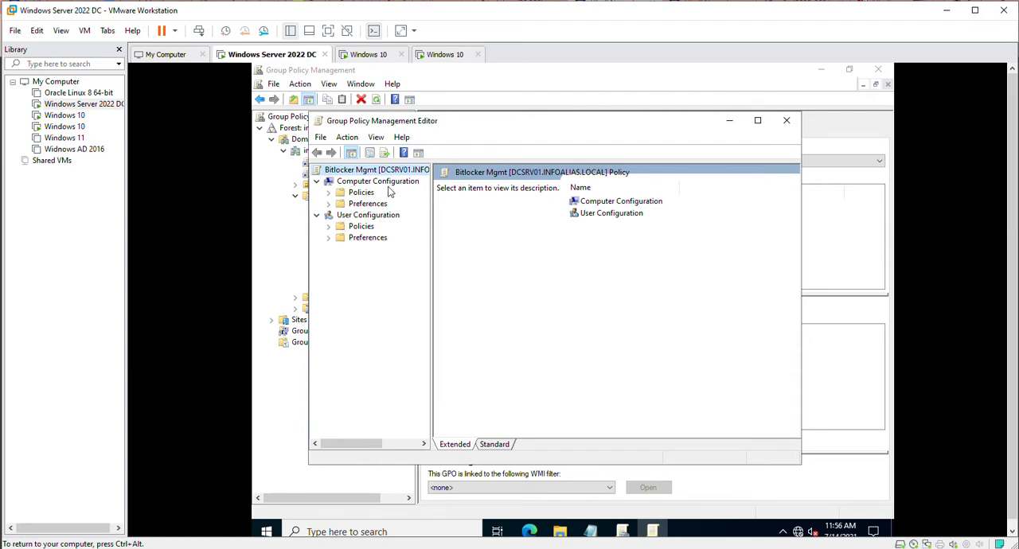
Show the BitLocker Drive Encryption policies under Computer Configuration, Policies, Administrative Templates, Windows Components, in a maximized editor with a wider tree.
click(329, 194)
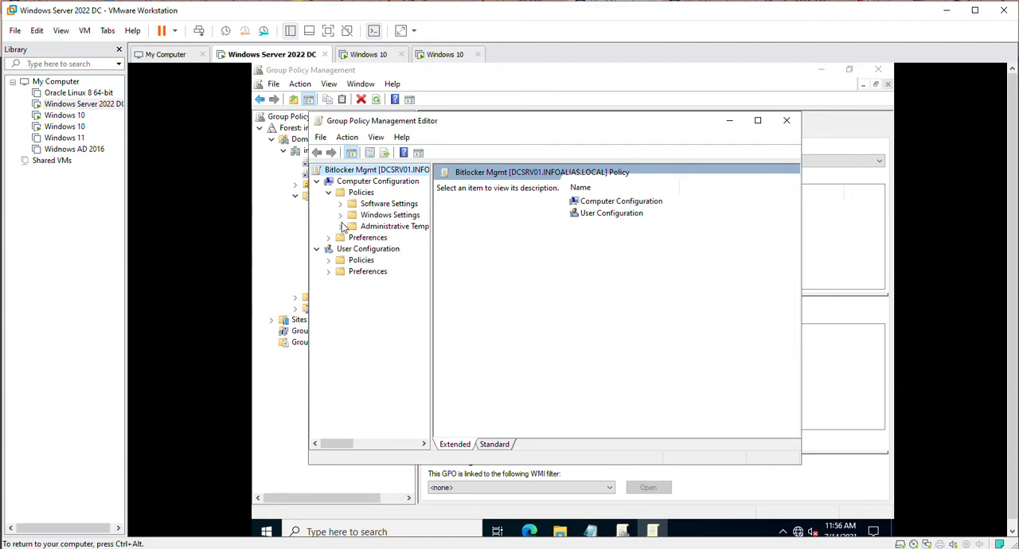
click(340, 227)
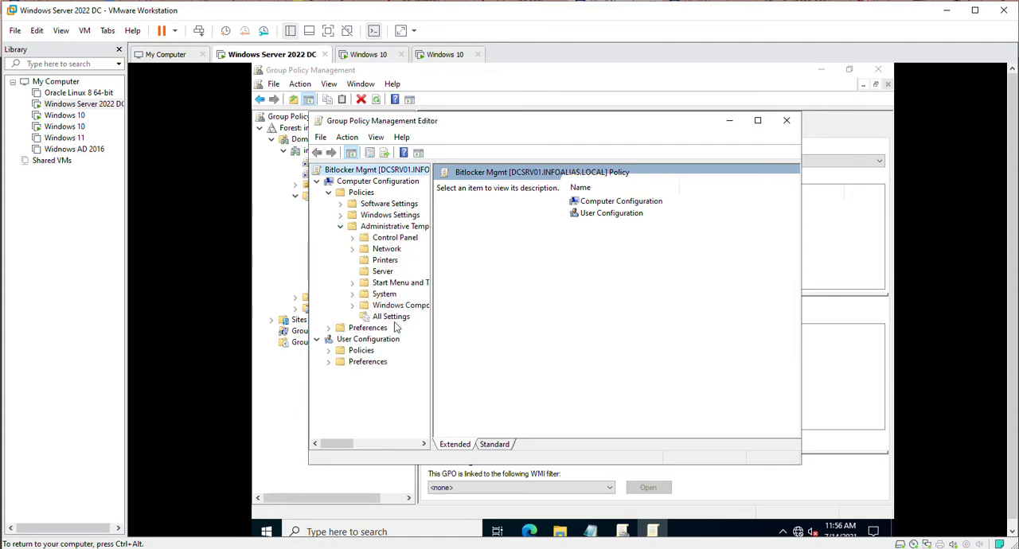
double_click(364, 305)
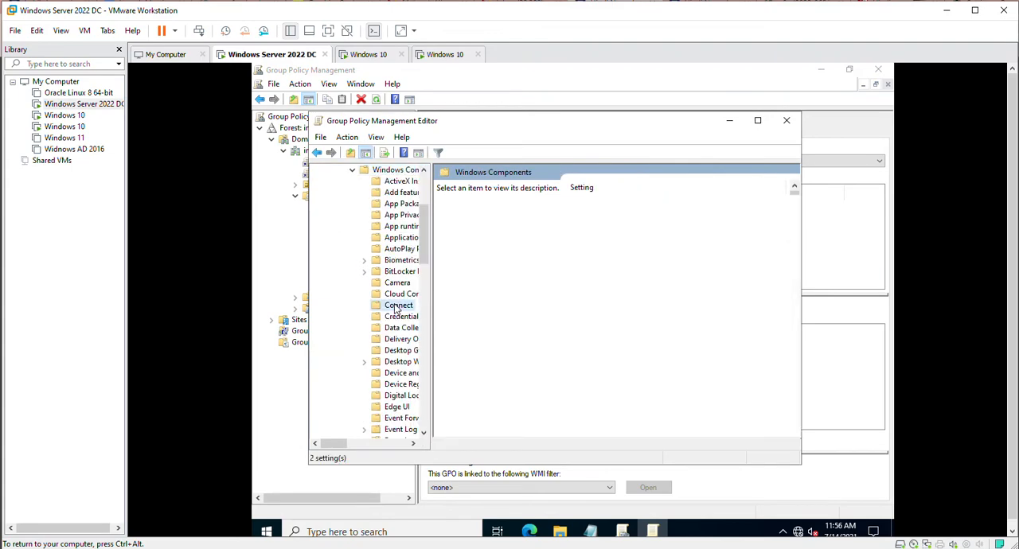
click(398, 306)
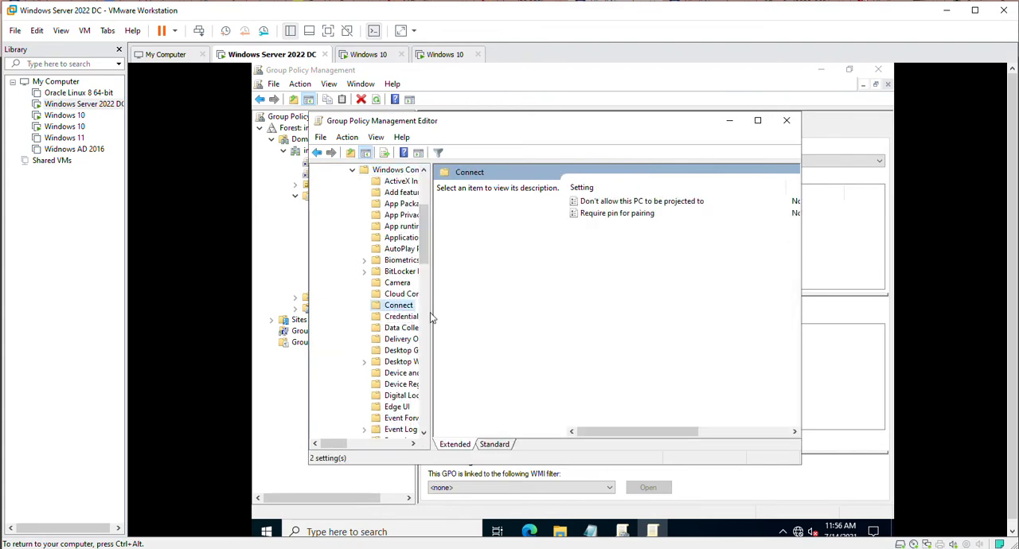
drag(431, 318, 532, 313)
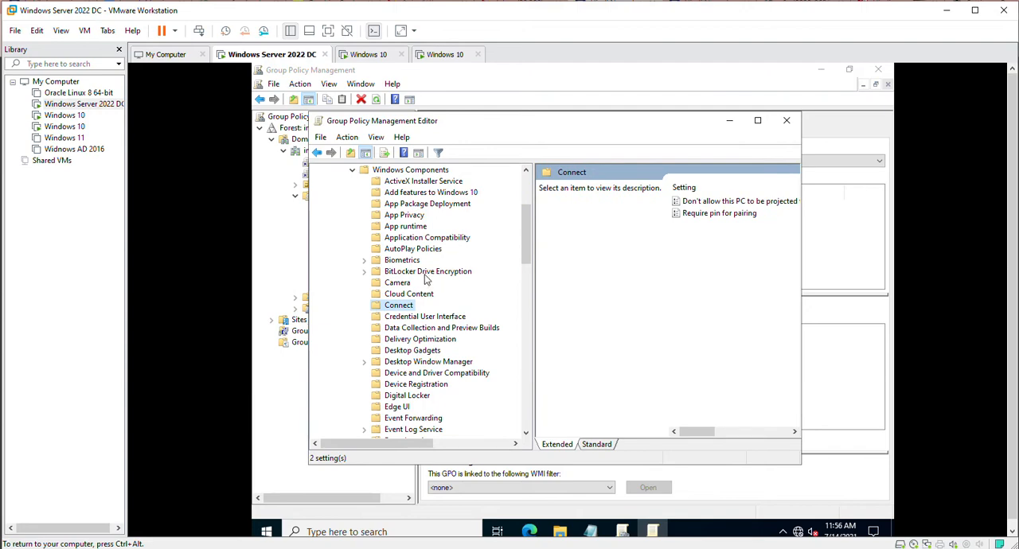
double_click(428, 273)
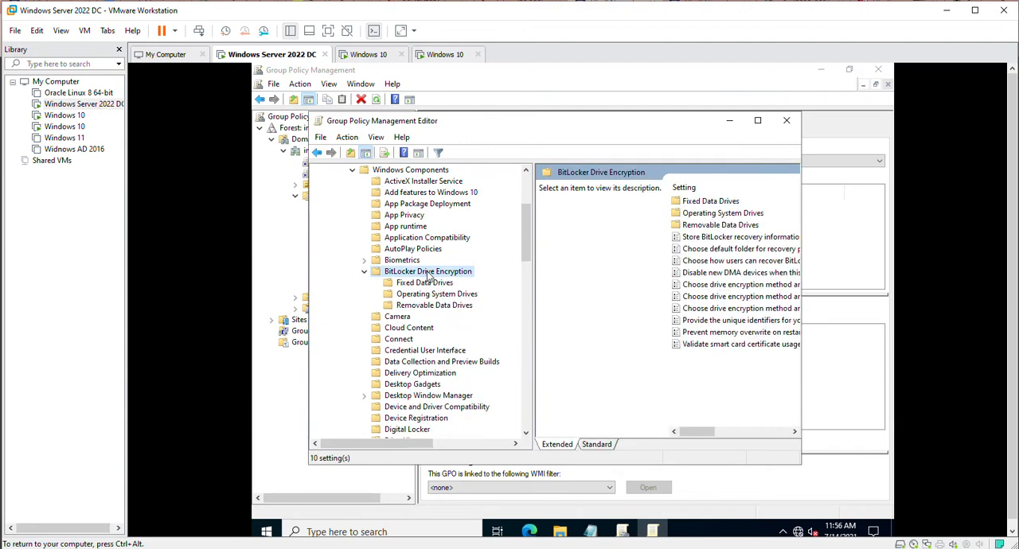
click(757, 120)
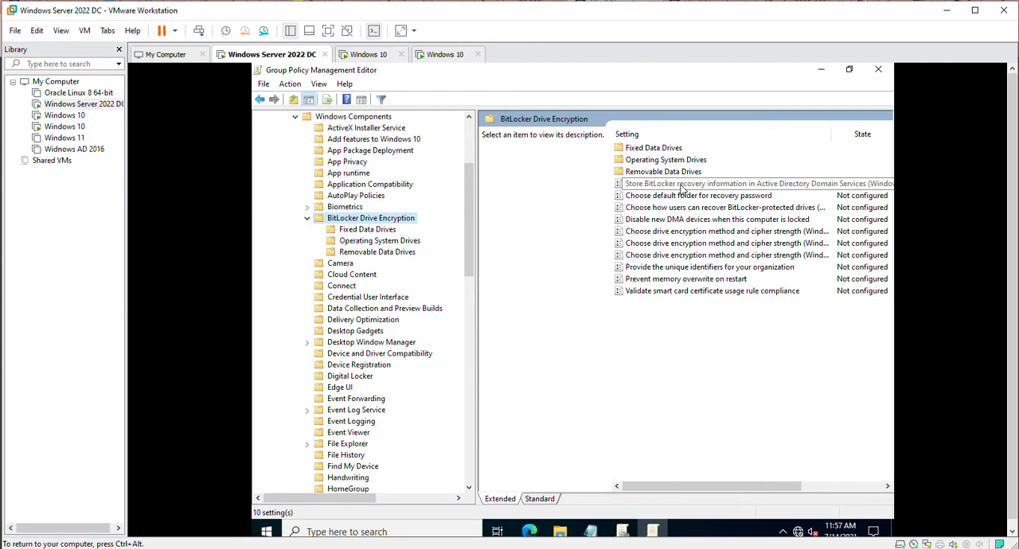
Enable the policy storing BitLocker recovery information in Active Directory Domain Services, with AD DS backup required for recovery passwords and key packages.
double_click(682, 187)
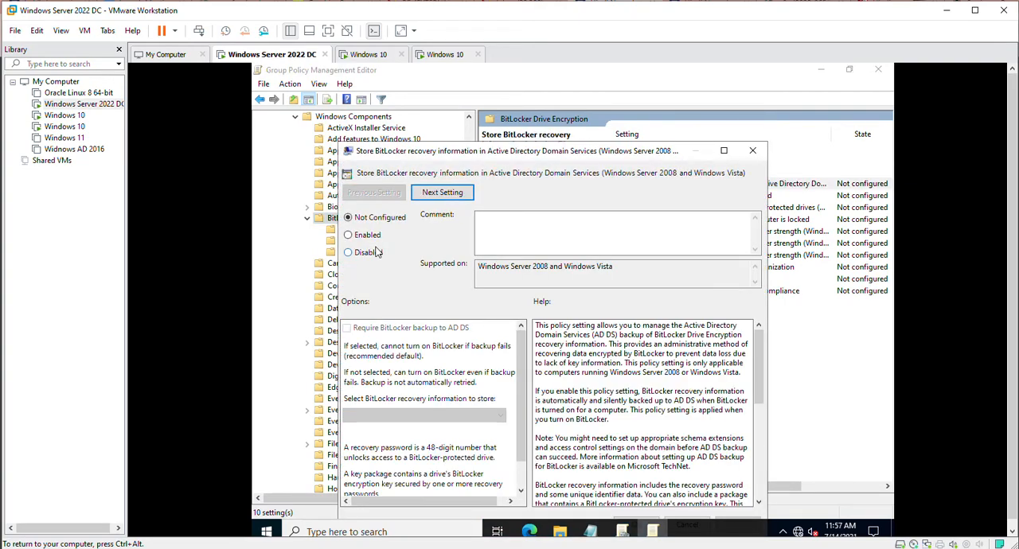
click(348, 234)
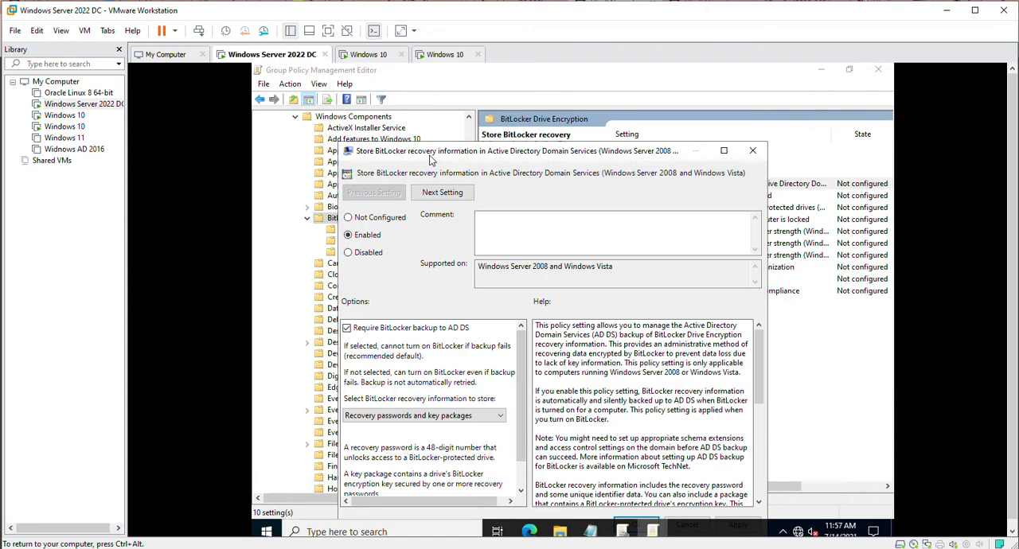
drag(431, 156, 434, 124)
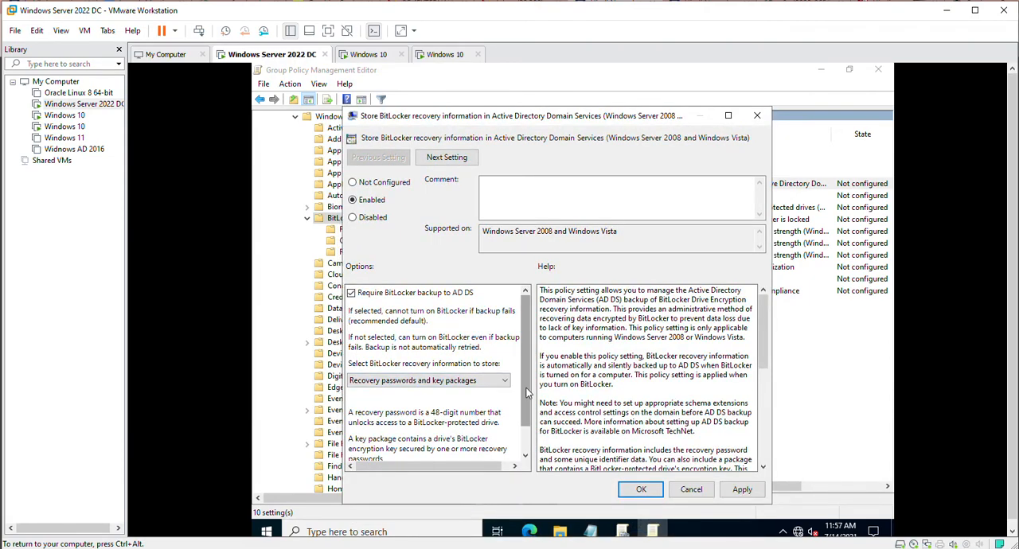
scroll(525, 446, down, 1)
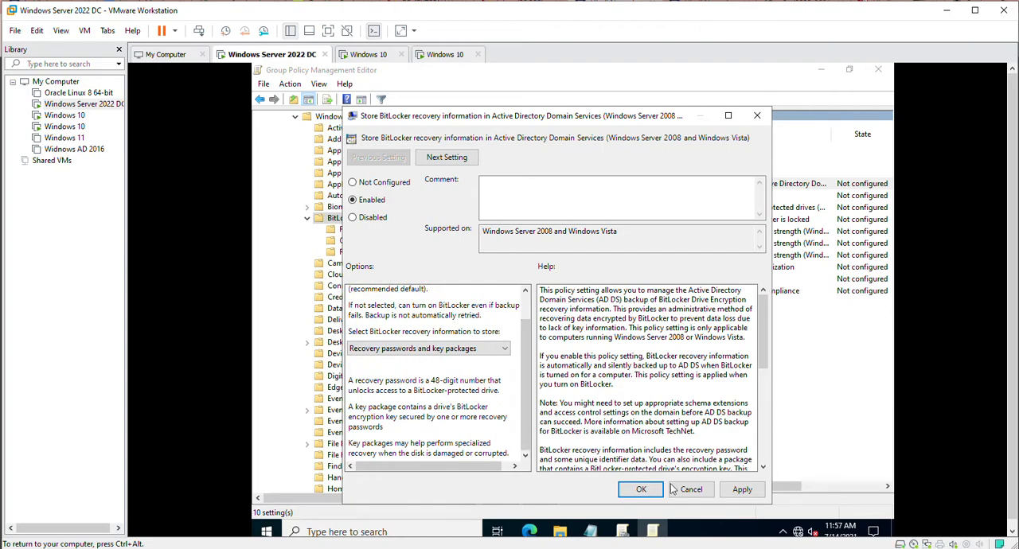
click(741, 490)
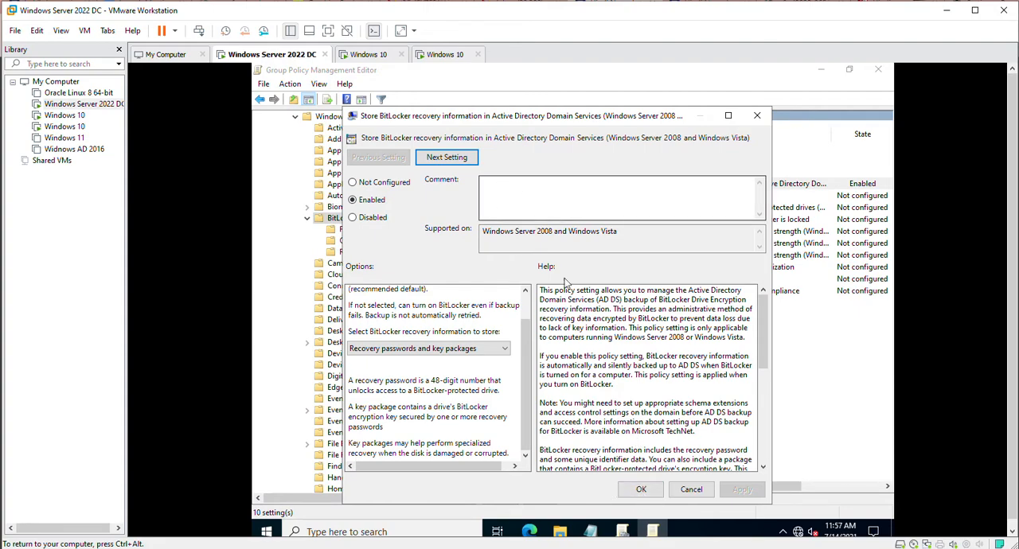
click(628, 488)
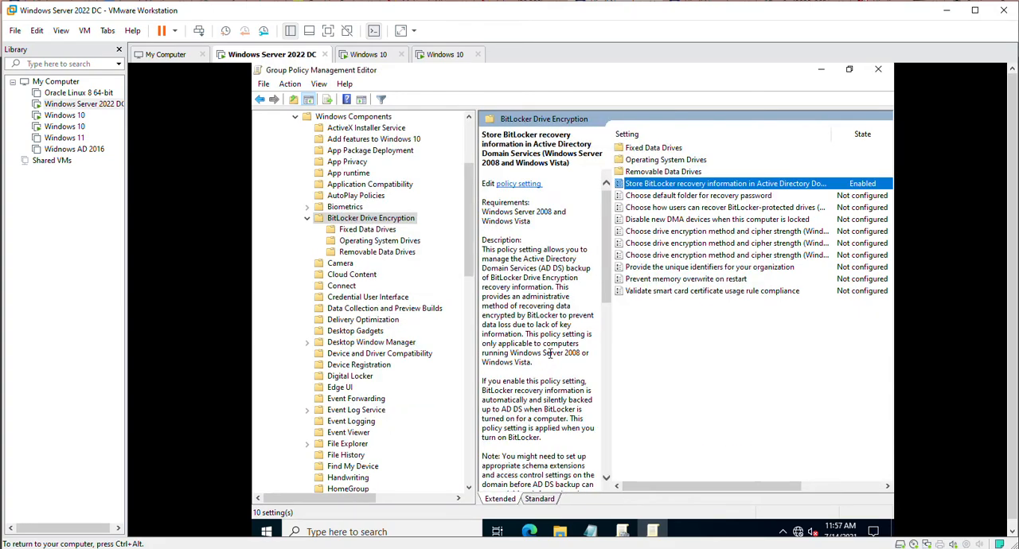
Set the "Choose default folder for recovery password" policy to Enabled and activate its default folder path for entry.
double_click(670, 196)
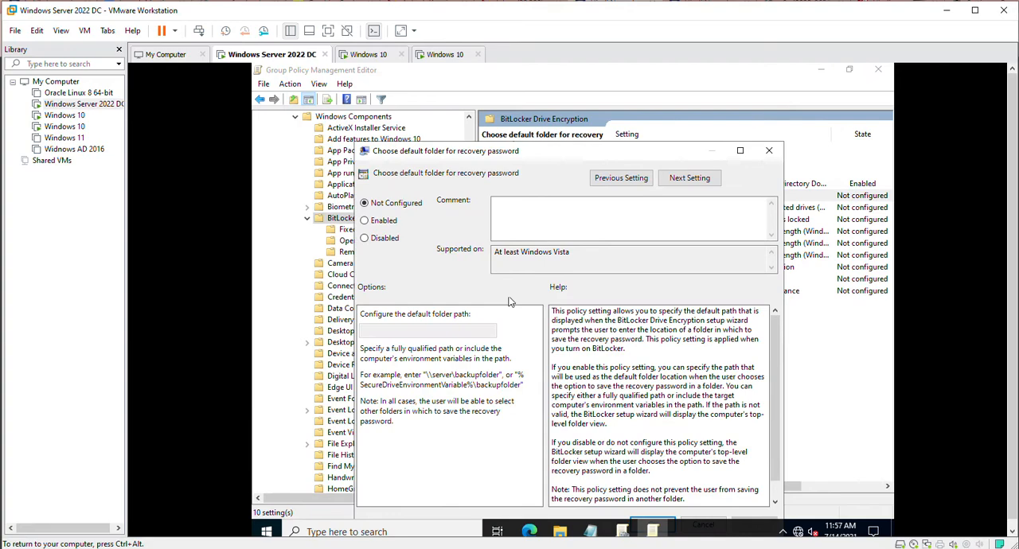
click(366, 222)
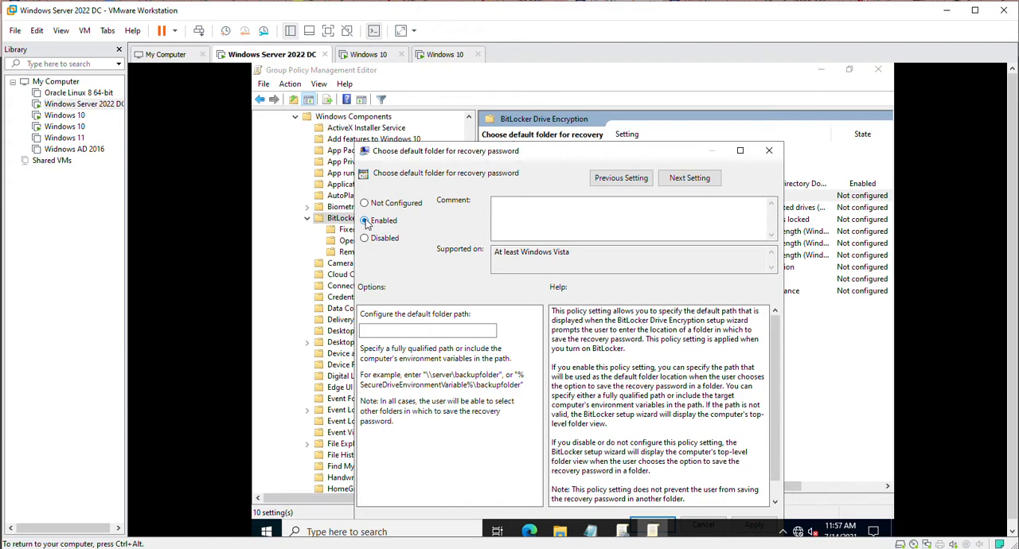
click(376, 328)
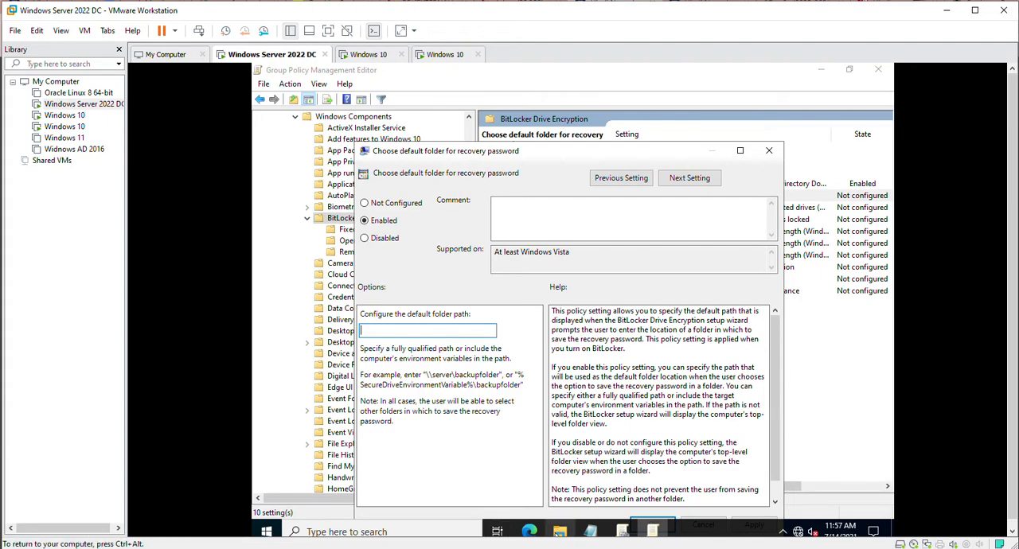
Open the bitlockerkey_share folder on Local Disk (C:) in File Explorer and start entering a network path for it.
click(559, 532)
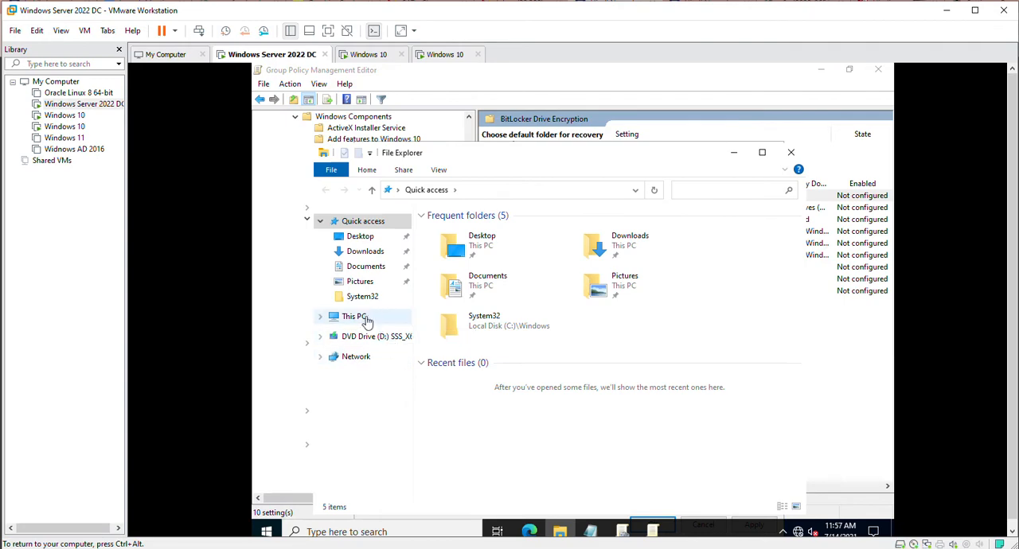
click(363, 318)
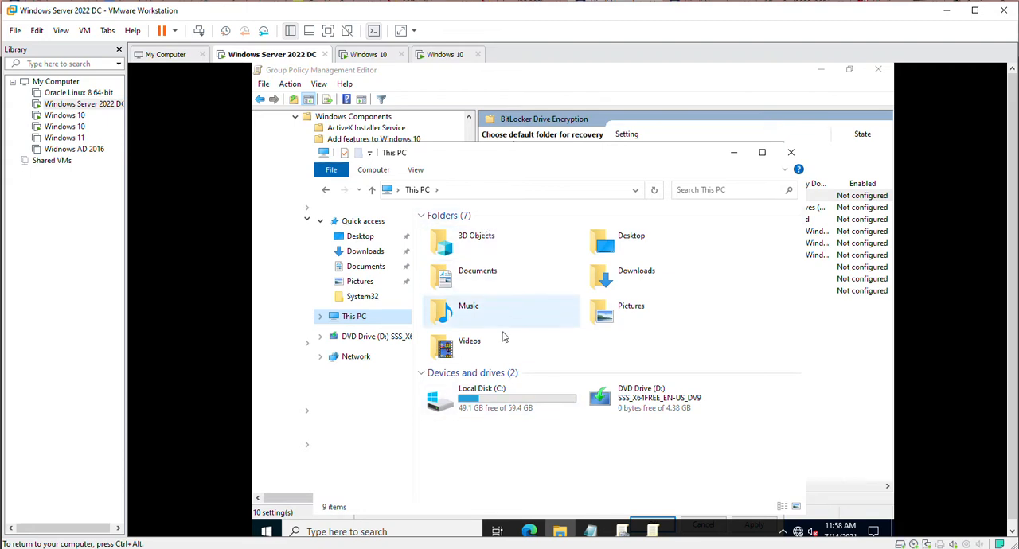
double_click(495, 402)
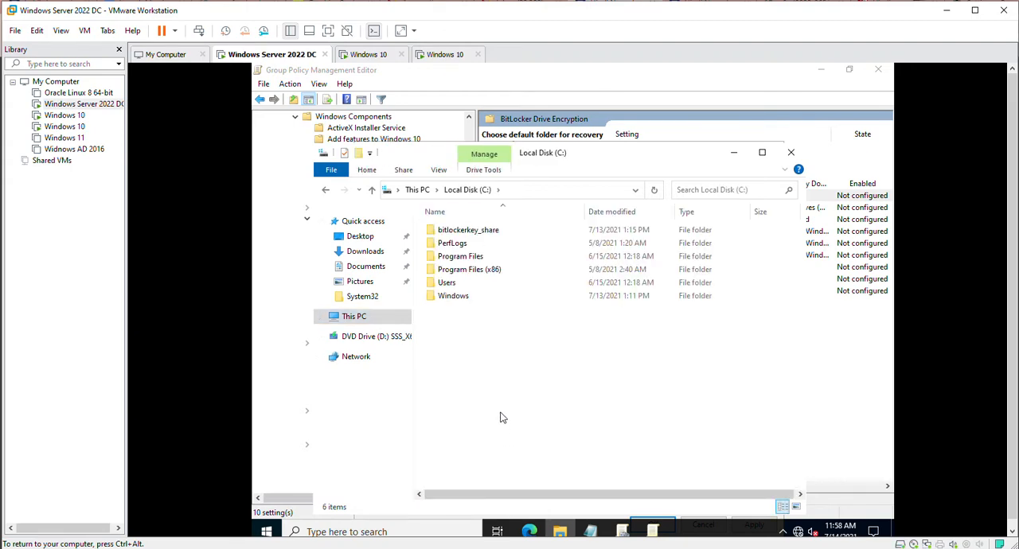
double_click(471, 232)
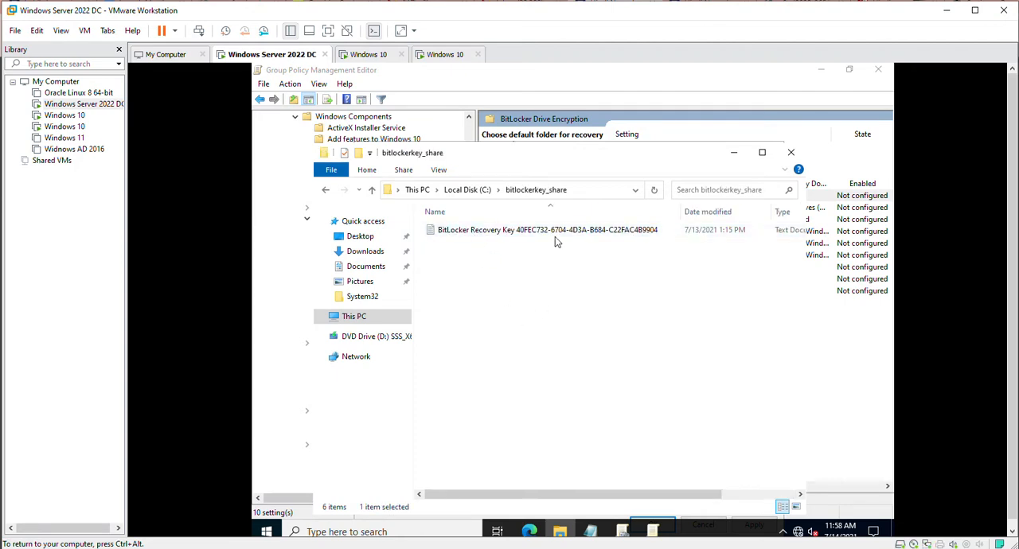
click(577, 190)
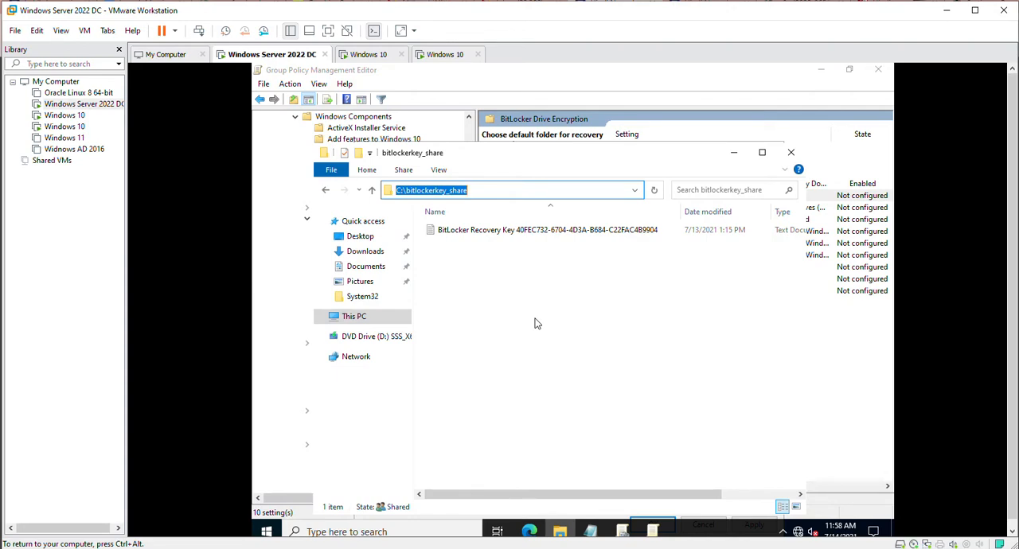
text(\\)
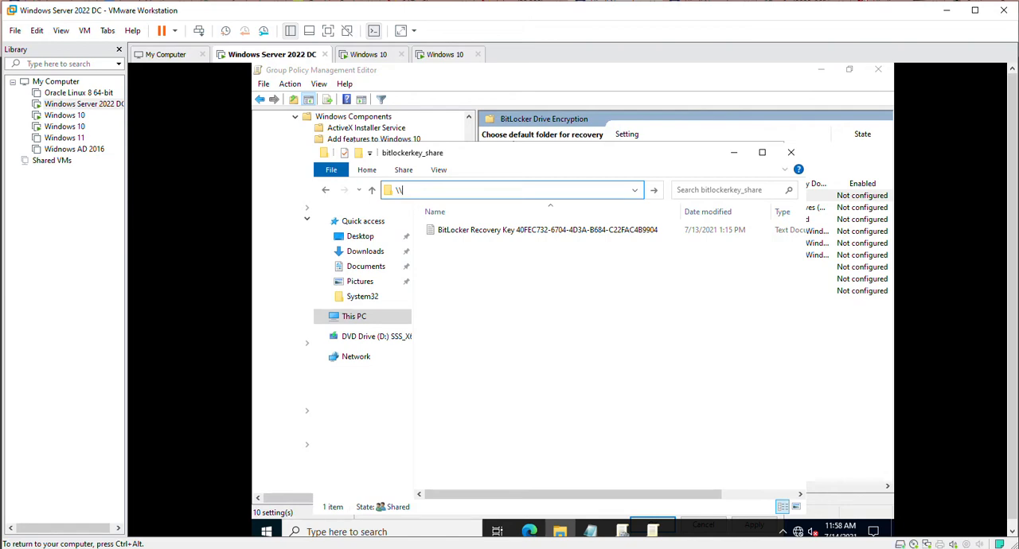
Look up the server's device name in the properties of This PC.
click(560, 532)
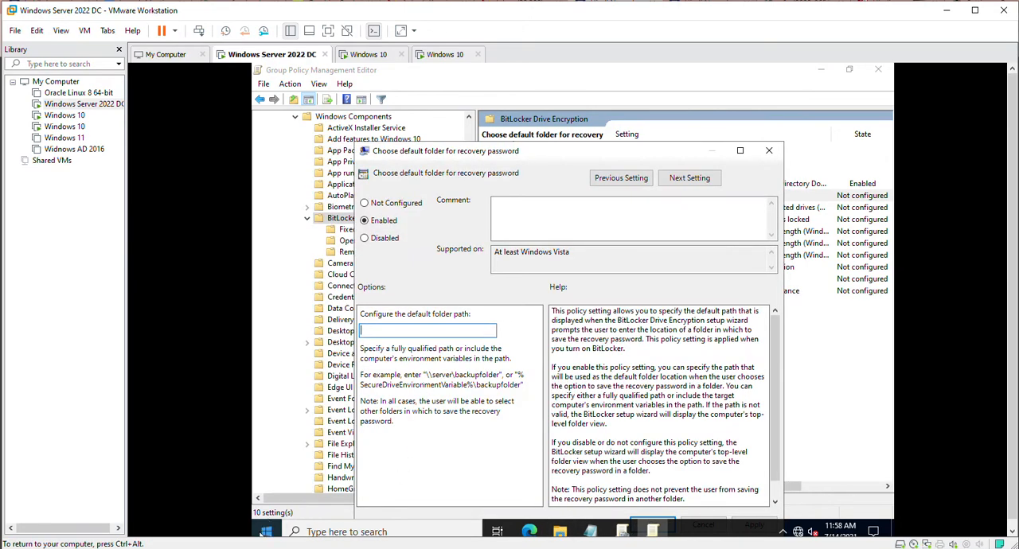
click(560, 532)
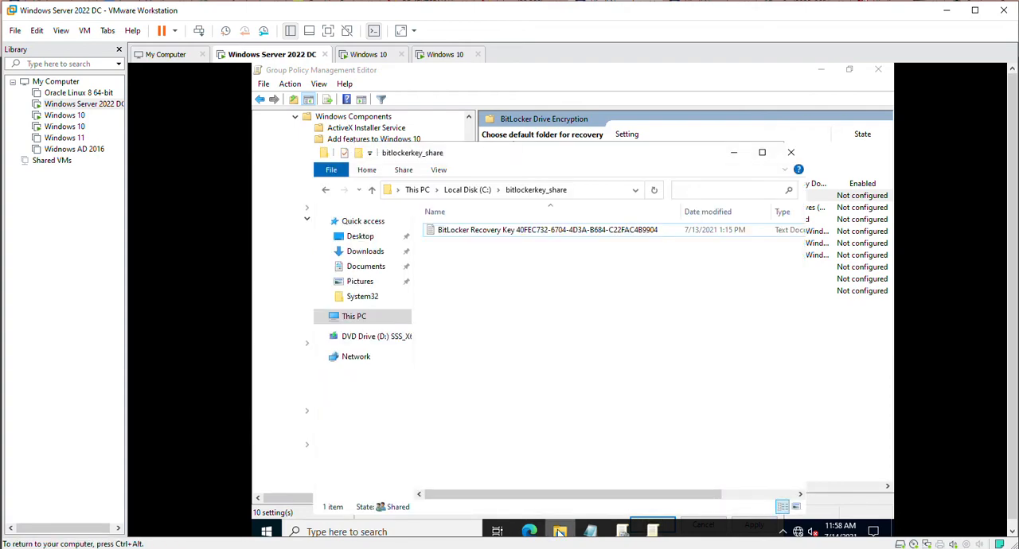
right_click(366, 320)
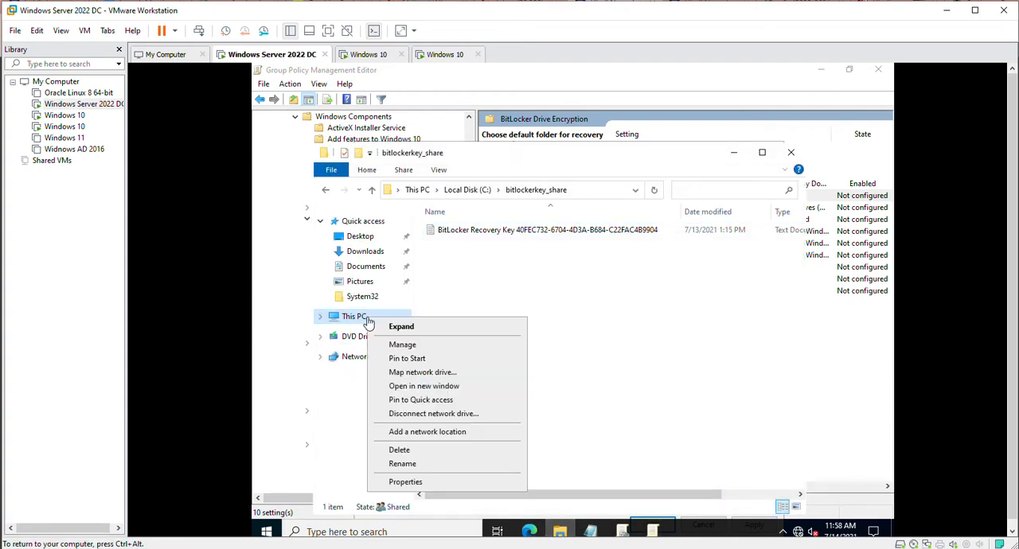
click(408, 482)
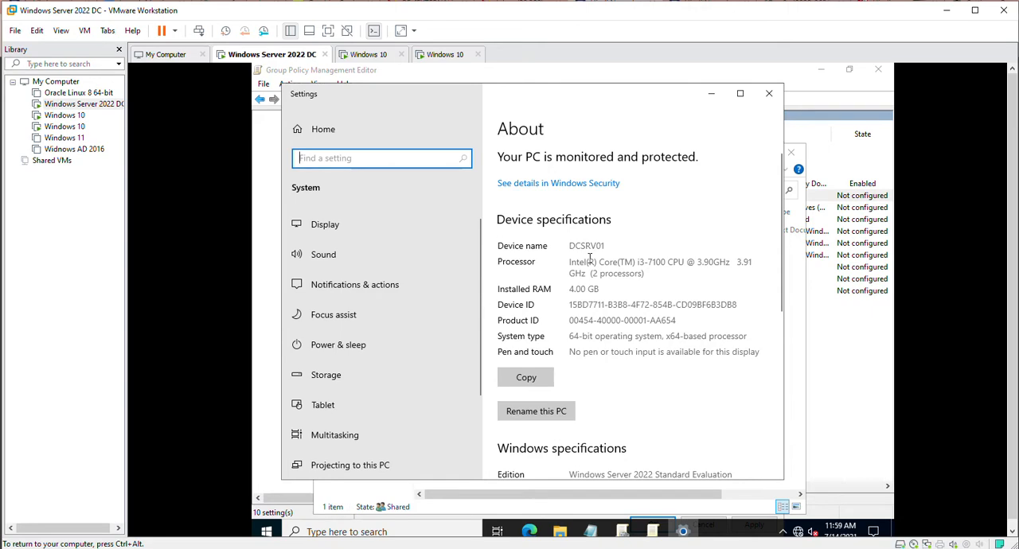
click(768, 93)
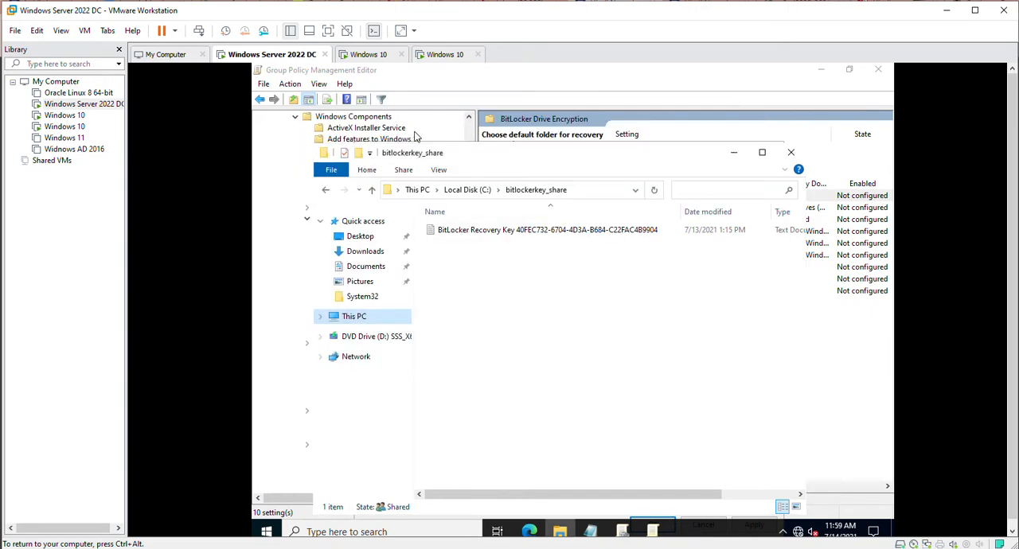
Open the network share \\dcsrv01\bitlockerkey_share in File Explorer, copy its path and return to the policy setting.
click(579, 190)
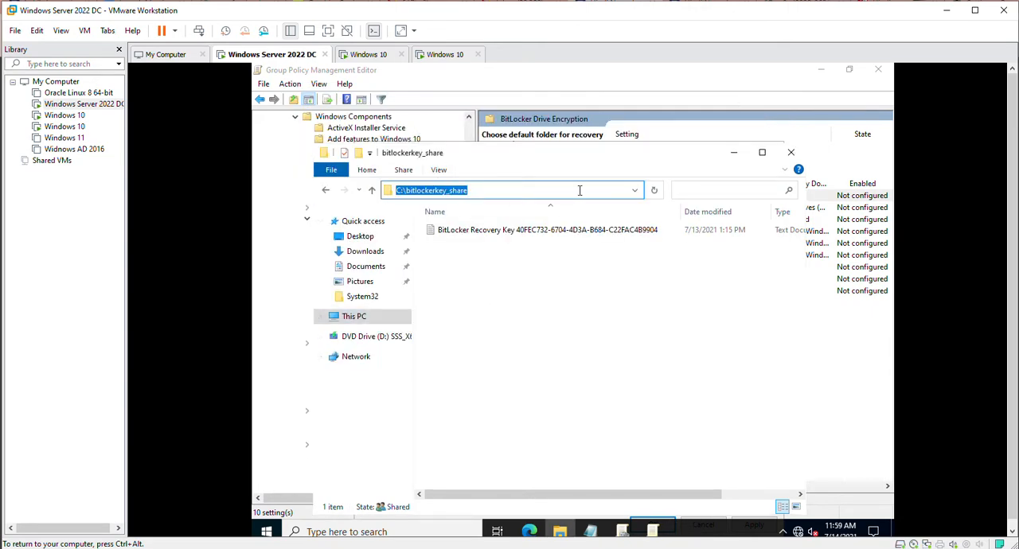
text(\\dcsrv)
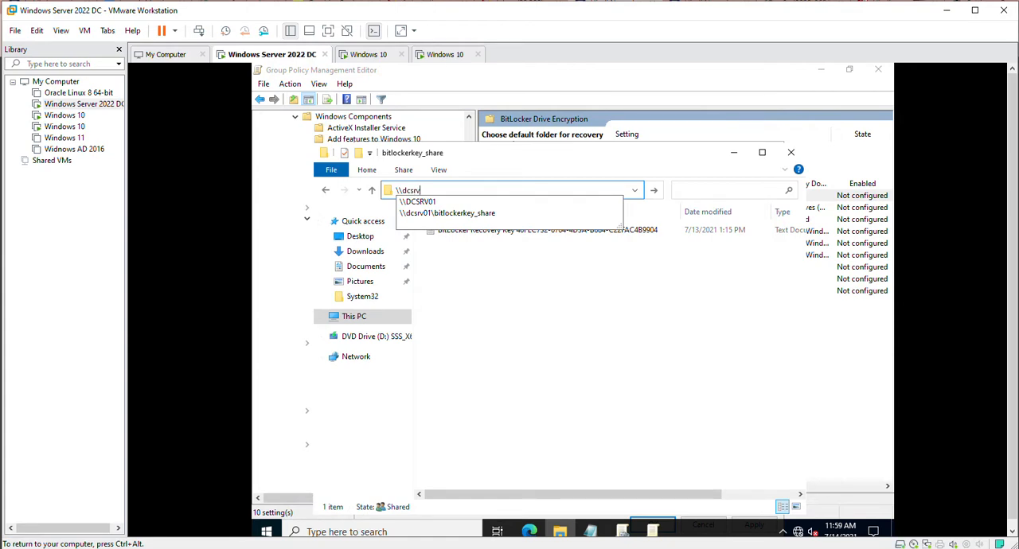
text(01\bi)
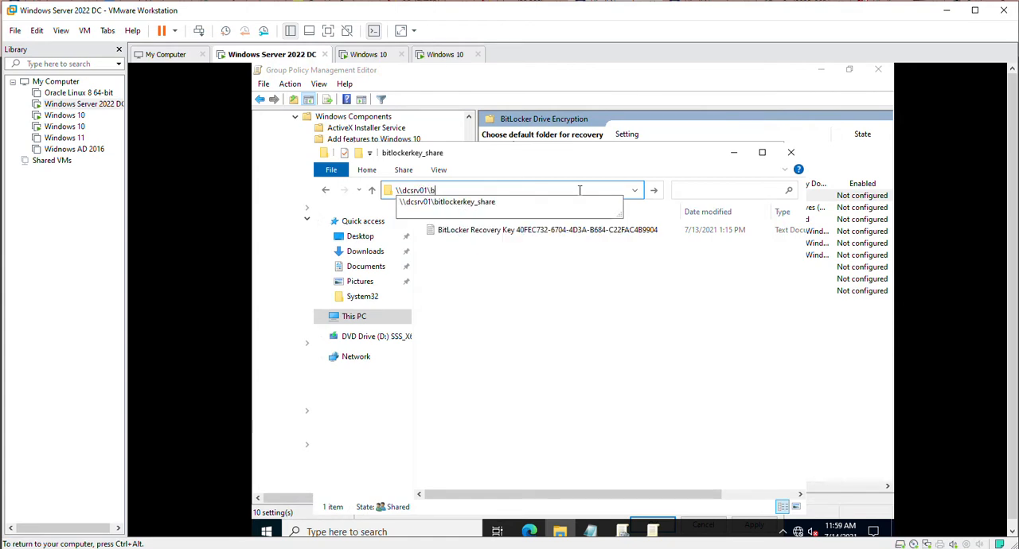
click(503, 206)
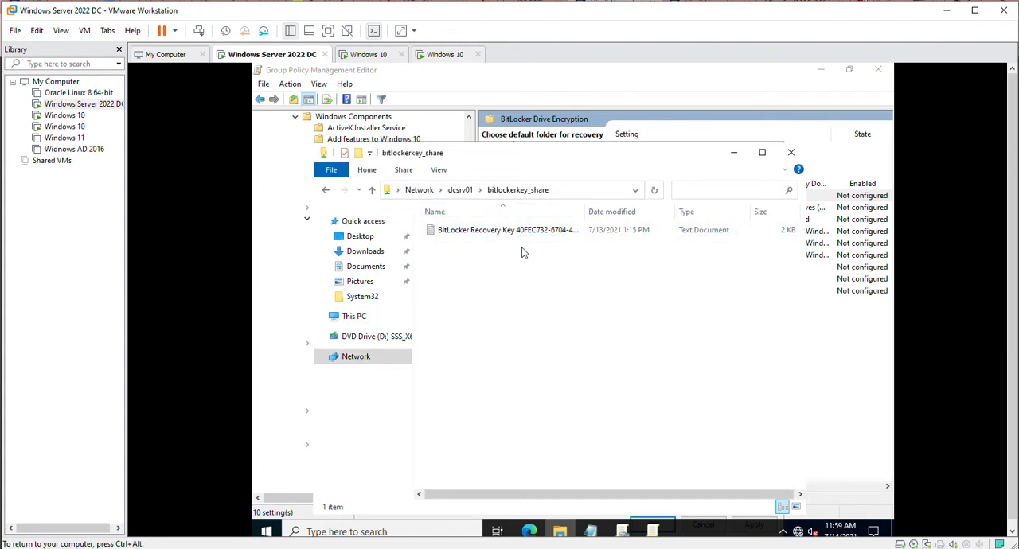
click(559, 189)
key(ctrl+c)
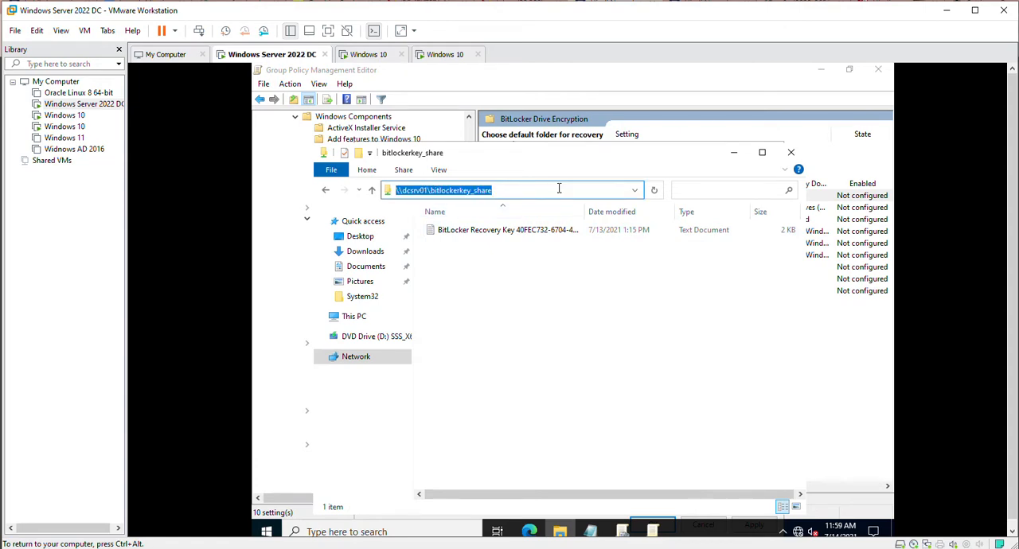
click(733, 152)
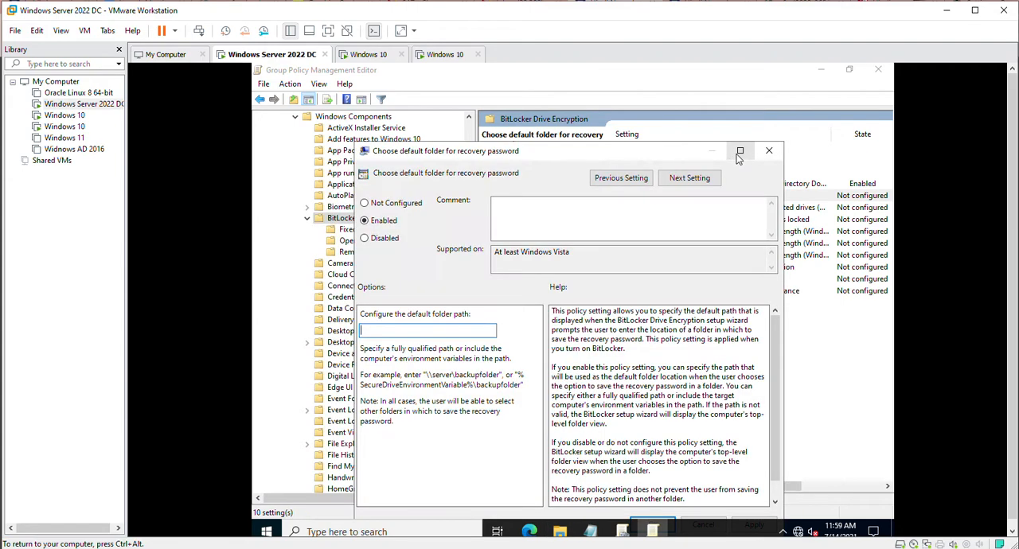
Set the default folder path for the recovery password to \\dcsrv01\bitlockerkey_share and save the policy.
click(390, 333)
key(ctrl+v)
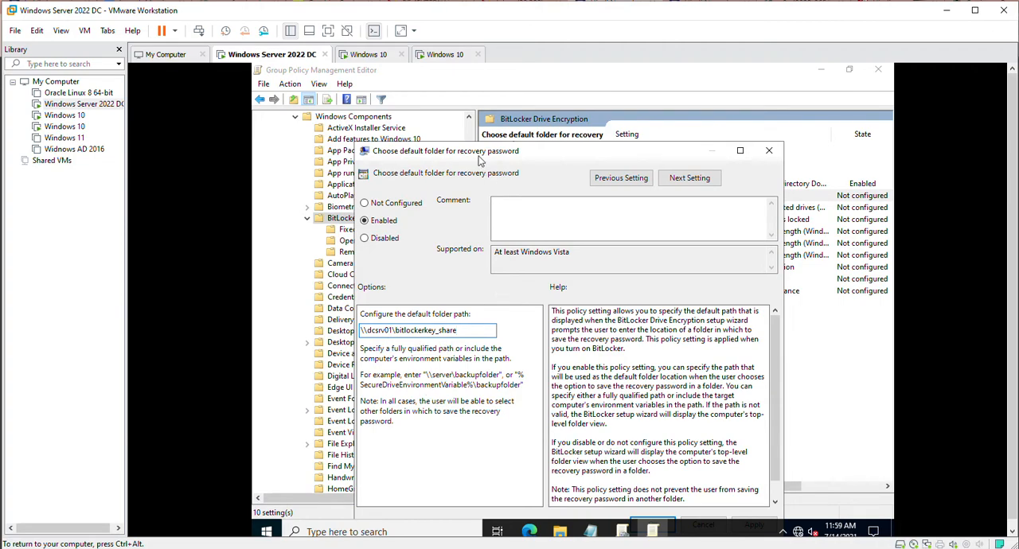
drag(480, 160, 484, 112)
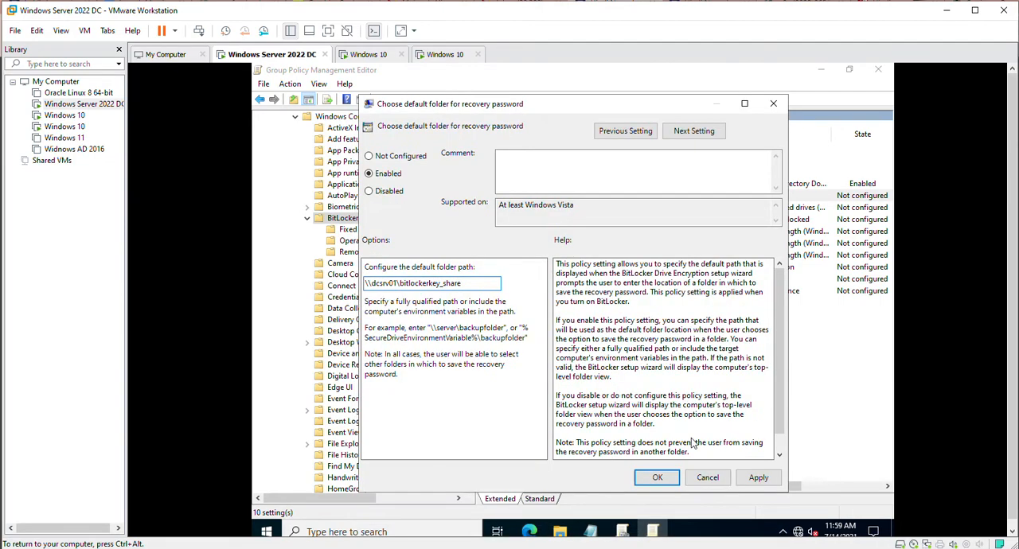
click(758, 477)
click(656, 478)
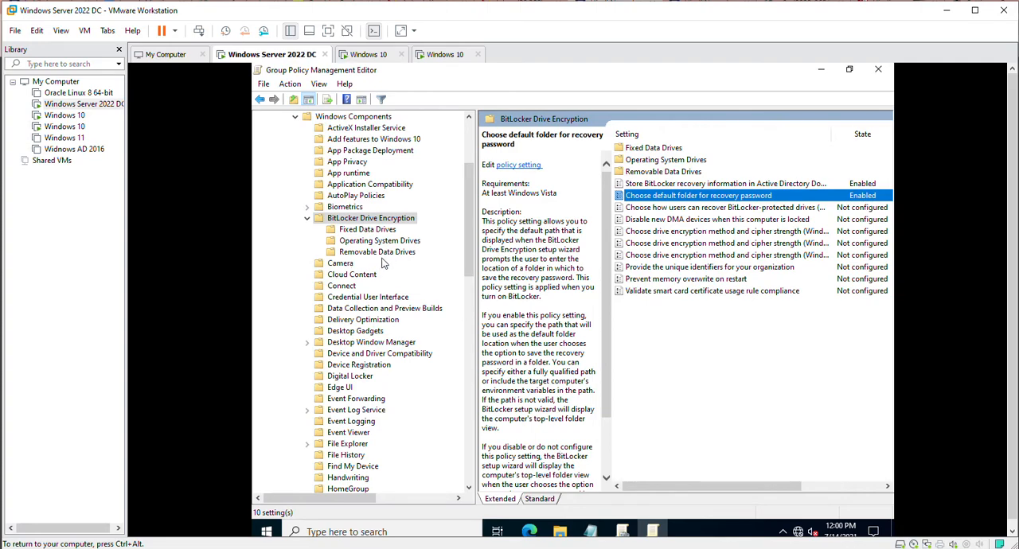
Enable "Require additional authentication at startup" for Operating System Drives, with BitLocker allowed without a compatible TPM.
click(367, 254)
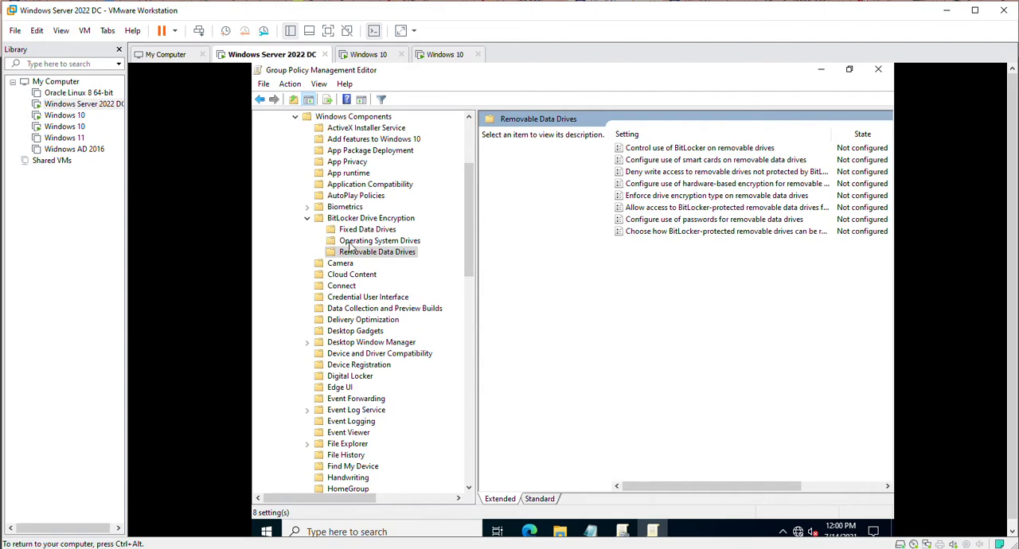
click(350, 243)
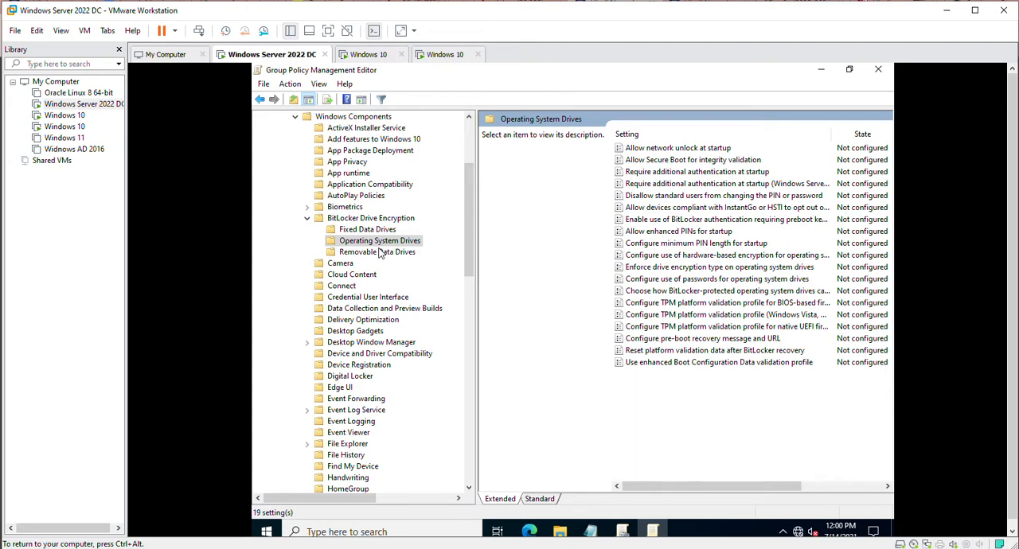
double_click(659, 174)
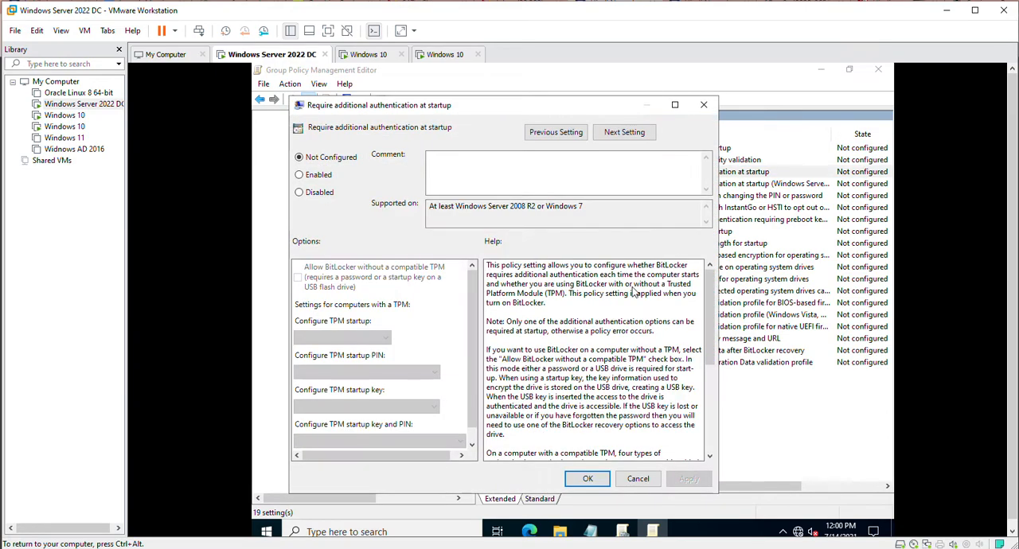
click(298, 175)
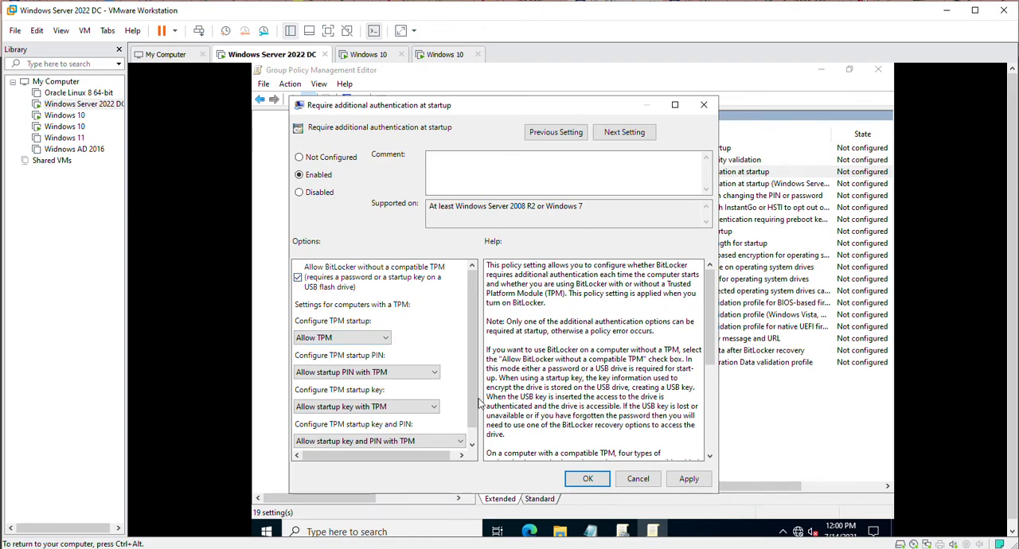
click(689, 480)
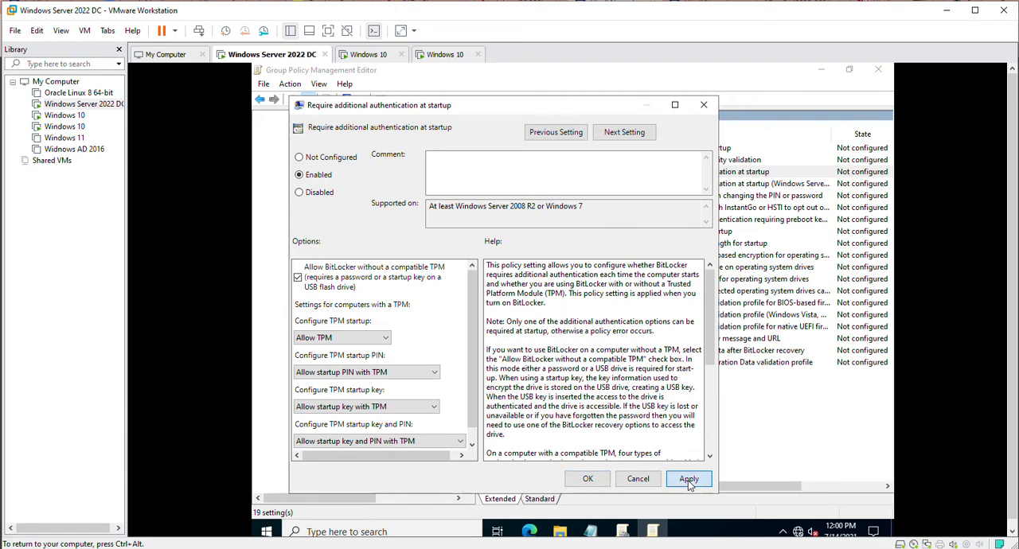
click(585, 479)
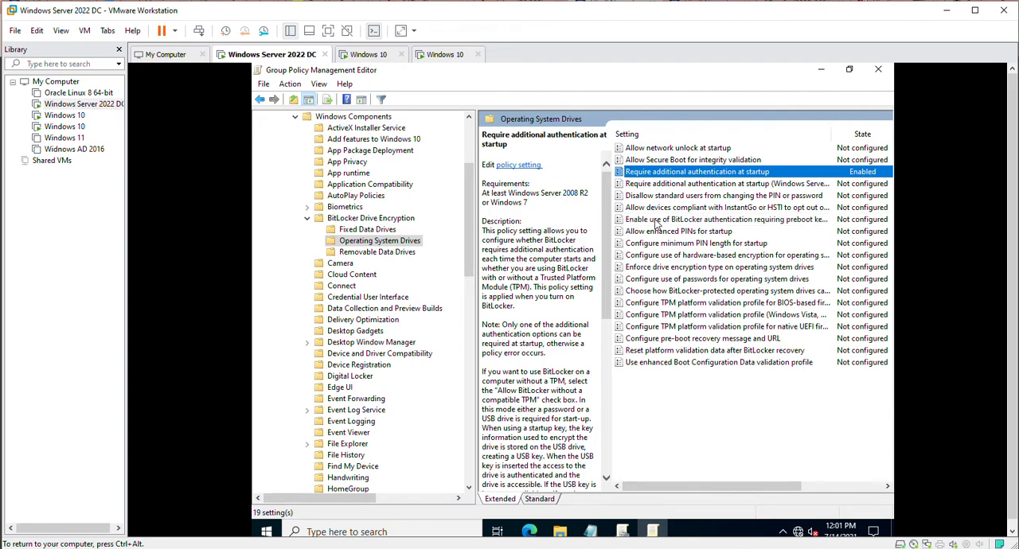
Enable "Choose how BitLocker-protected operating system drives can be recovered", blocking BitLocker until recovery information is stored to AD DS.
double_click(654, 291)
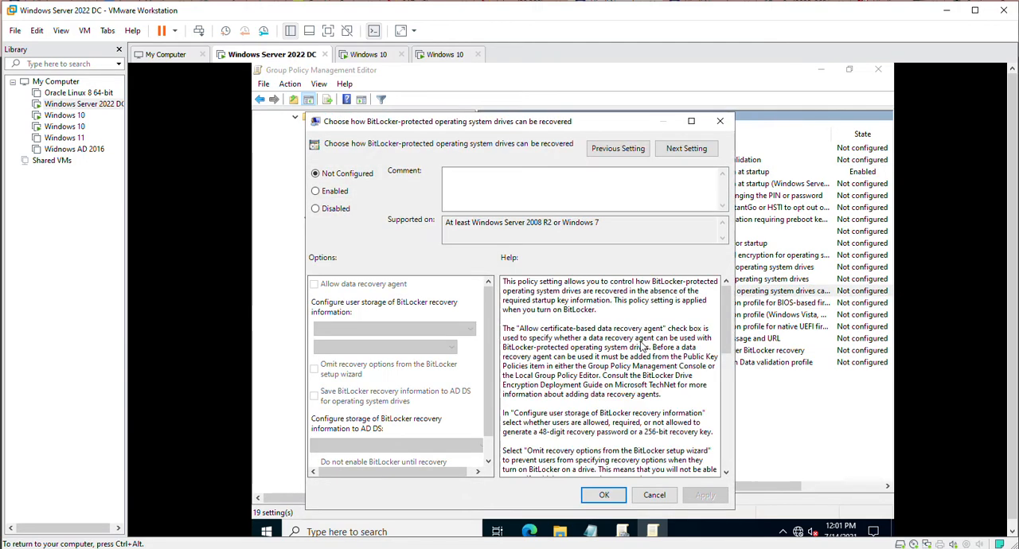
click(316, 191)
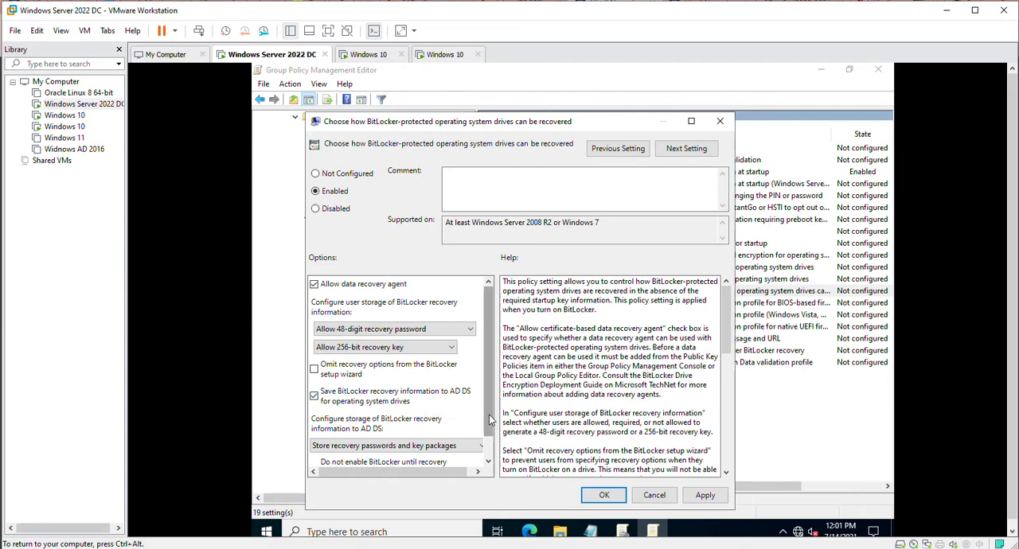
scroll(490, 469, down, 1)
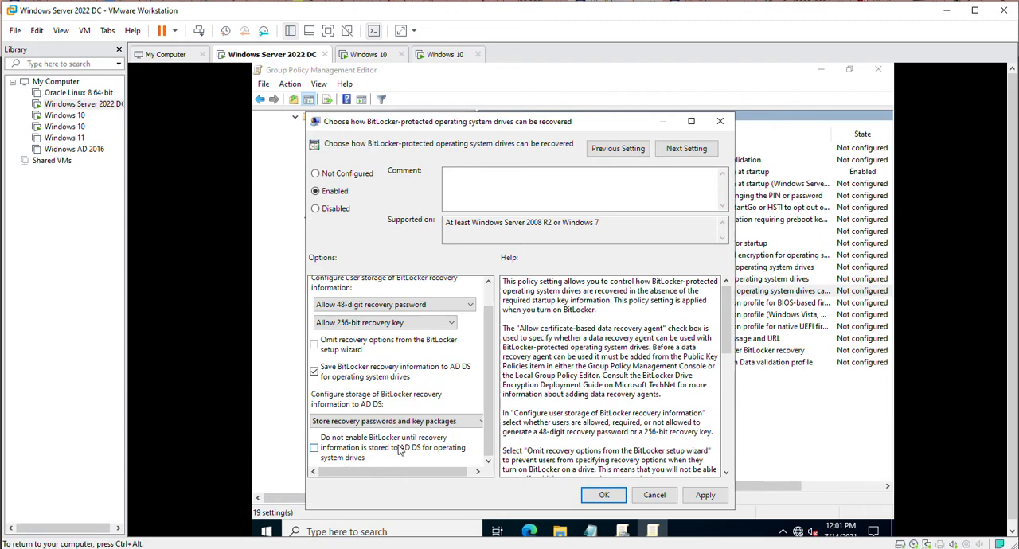
click(314, 450)
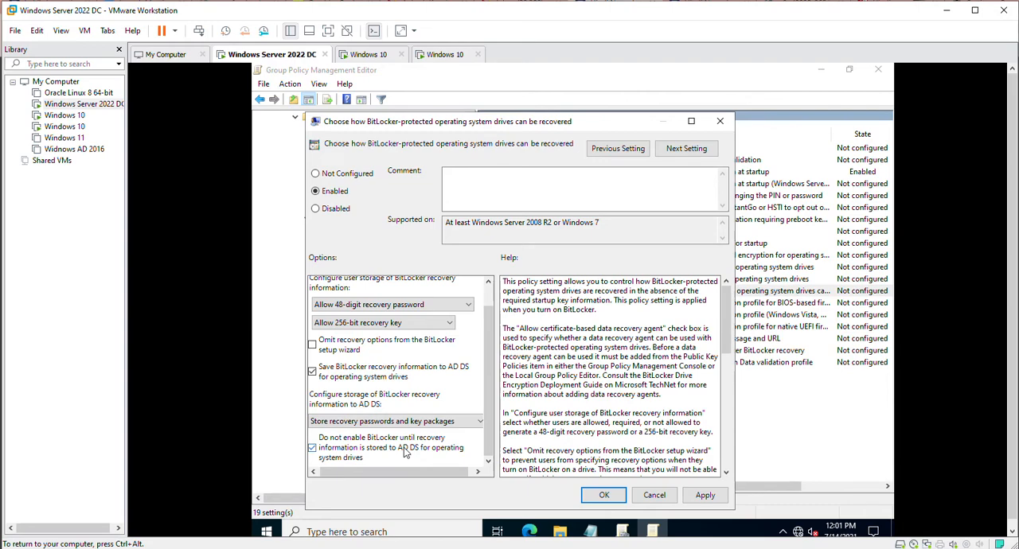
click(706, 496)
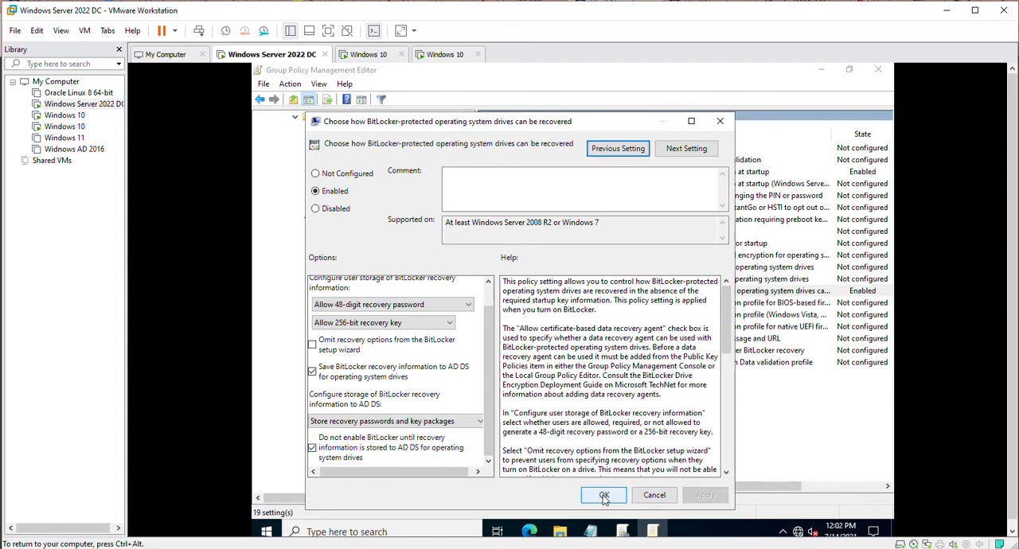
click(604, 495)
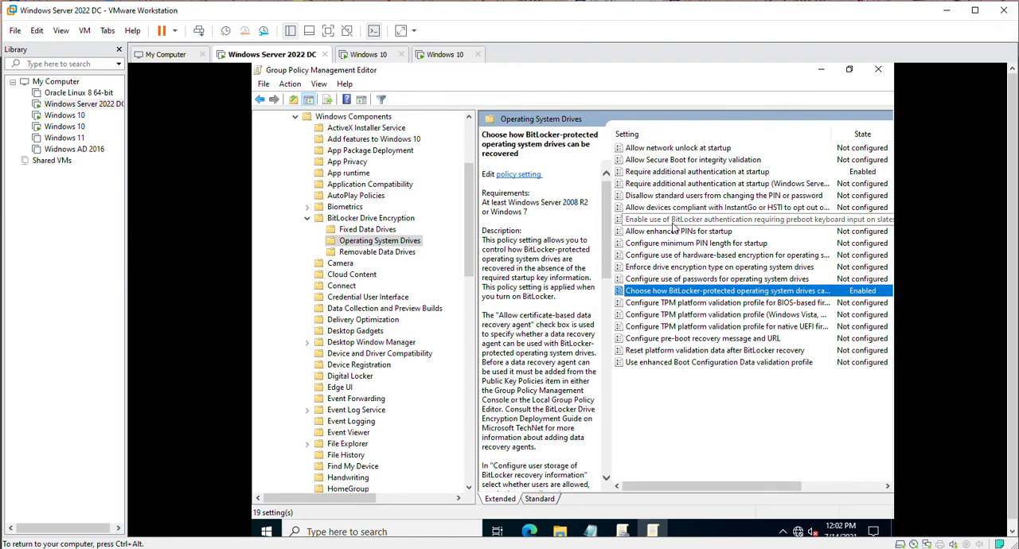
Enable "Enforce drive encryption type on operating system drives" with Used Space Only encryption and save the policy.
double_click(676, 268)
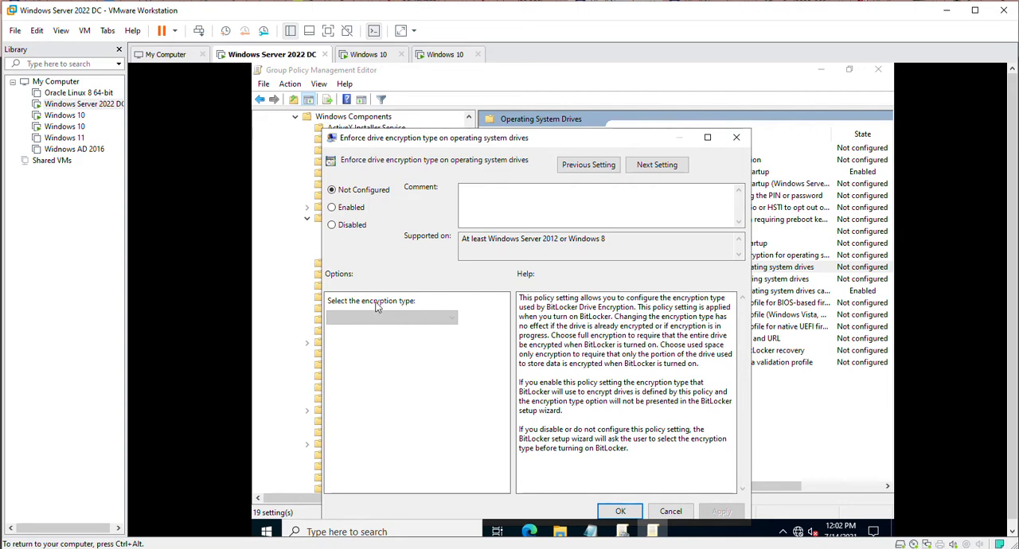
click(331, 208)
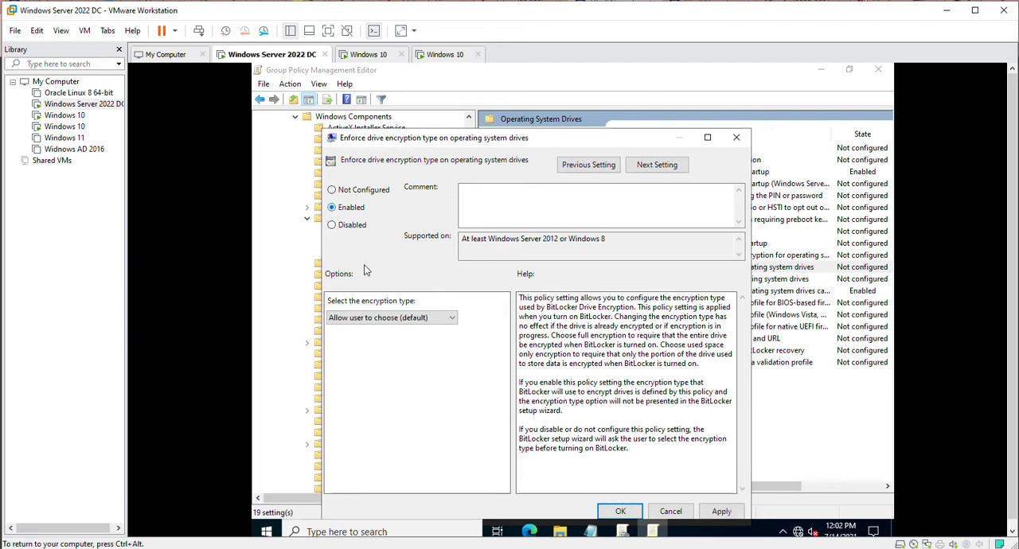
click(380, 320)
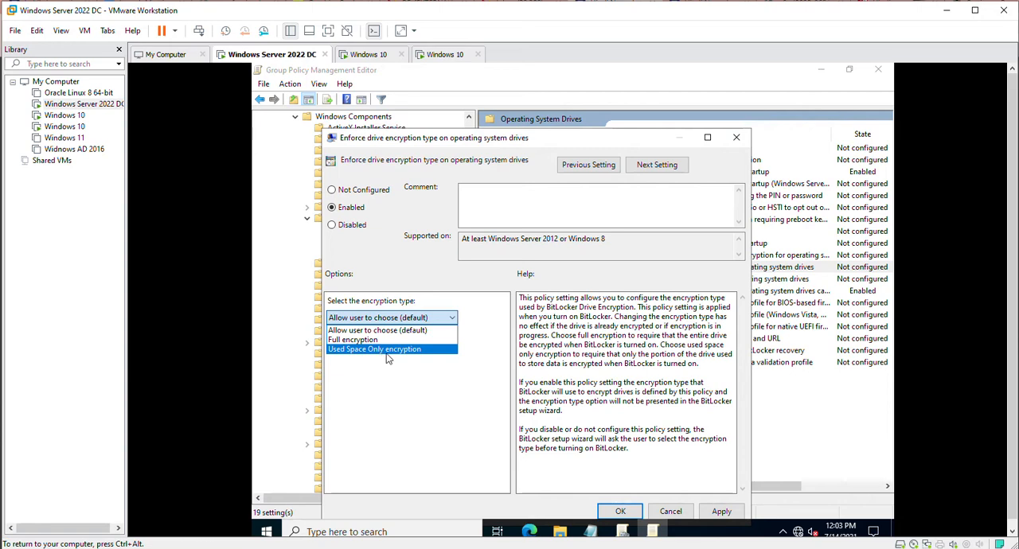
click(386, 352)
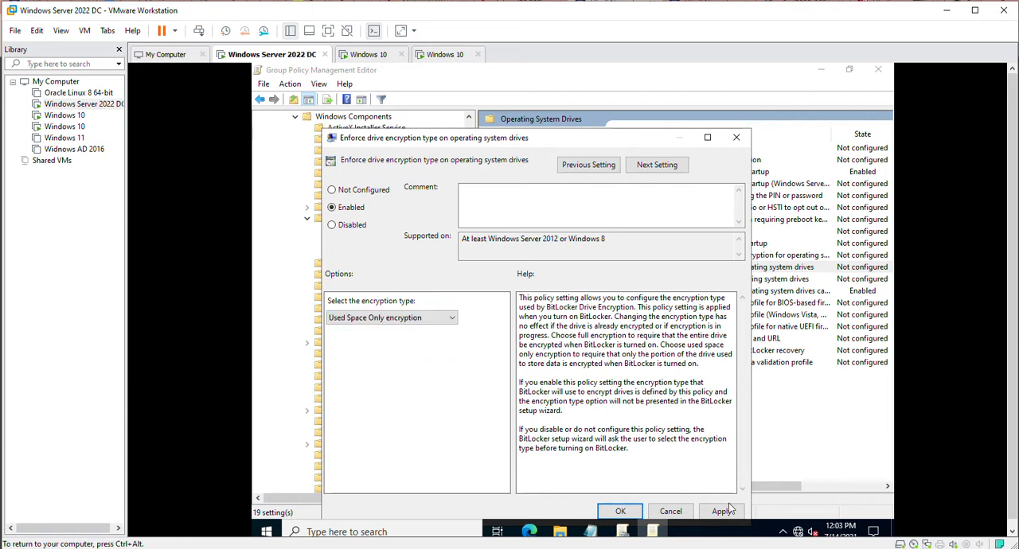
click(371, 319)
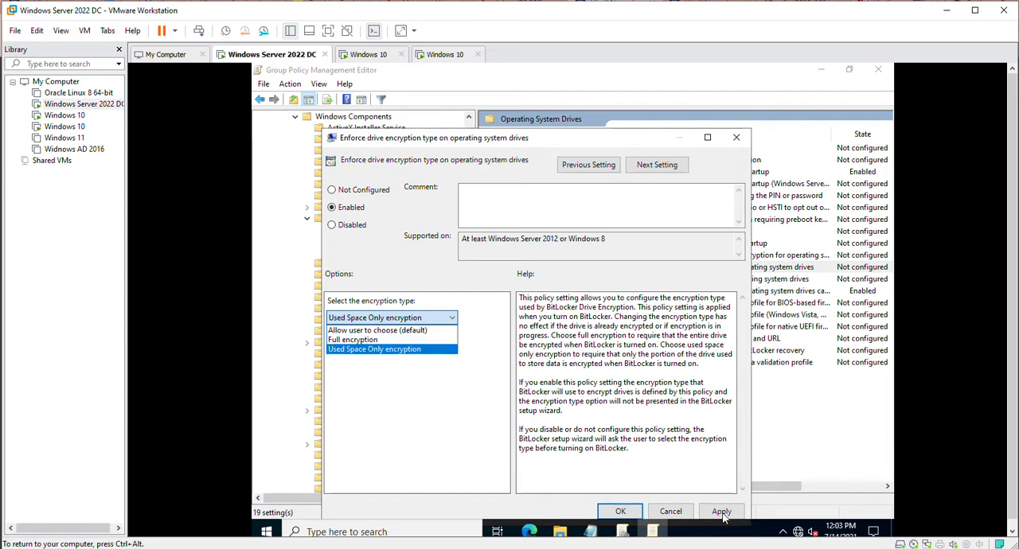
click(360, 354)
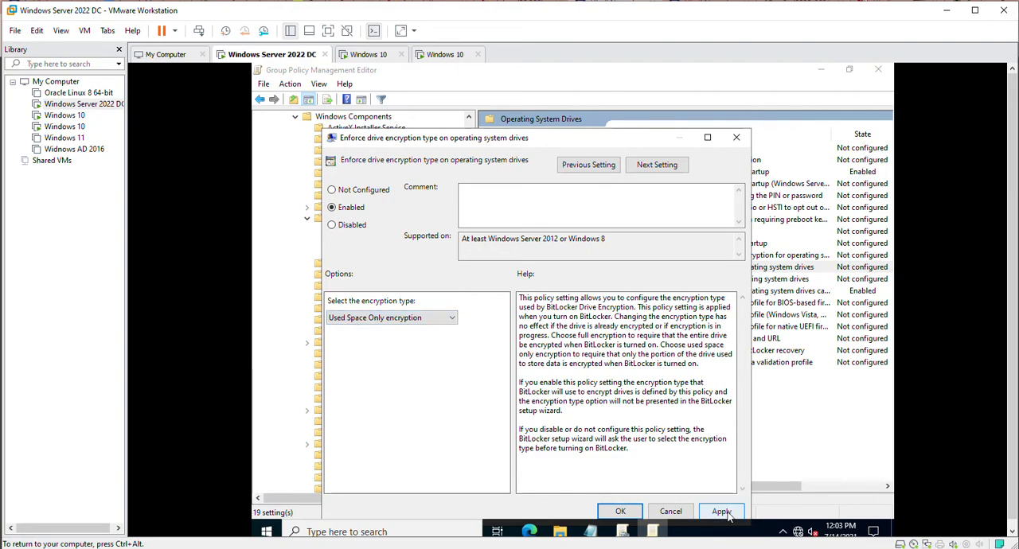
click(721, 511)
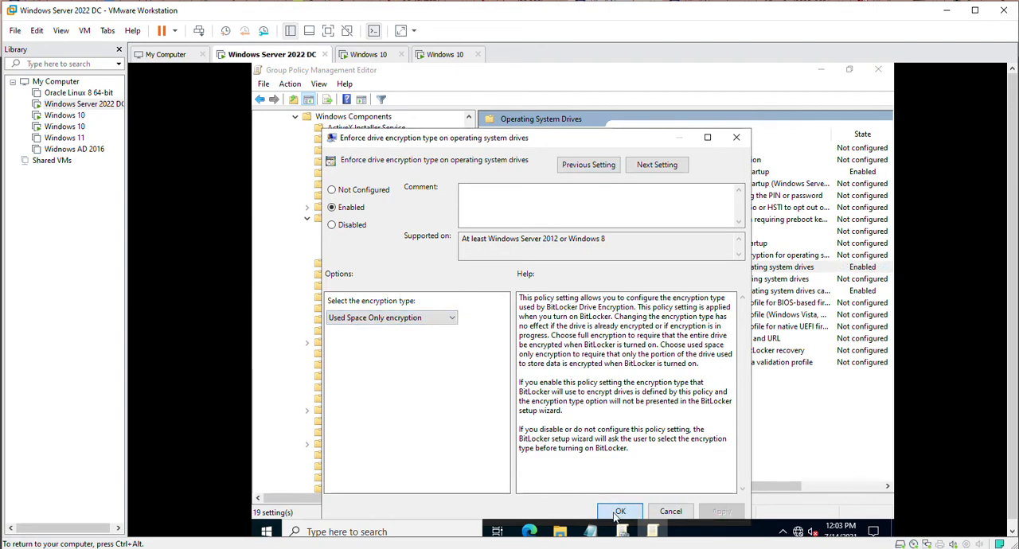
click(620, 511)
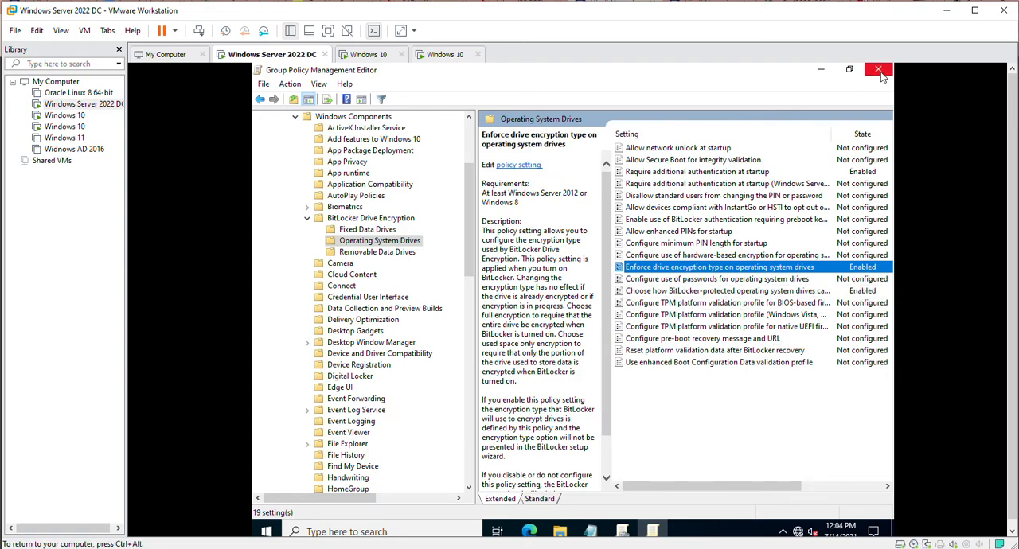
Minimize the group policy windows and the note, and open Active Directory Users and Computers.
click(822, 71)
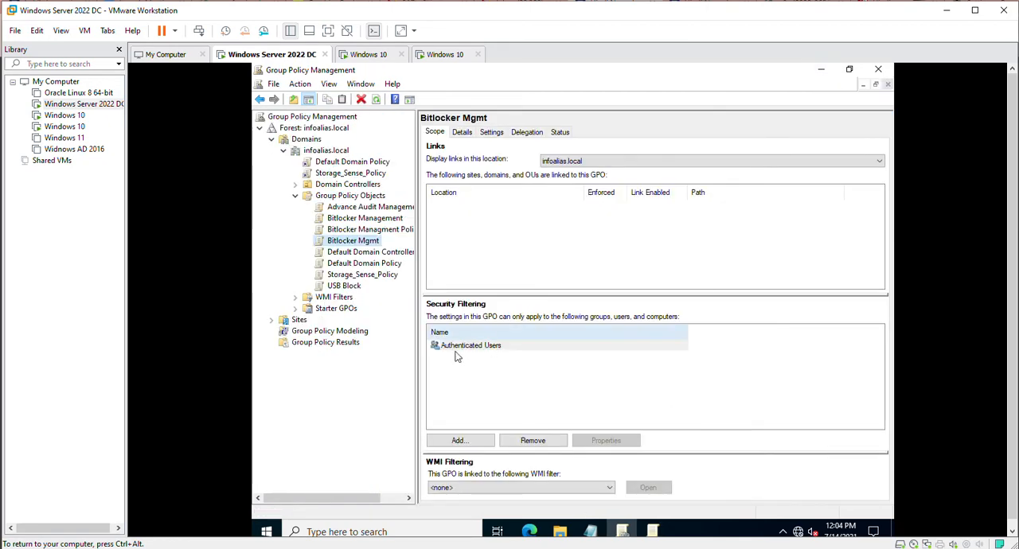
click(821, 70)
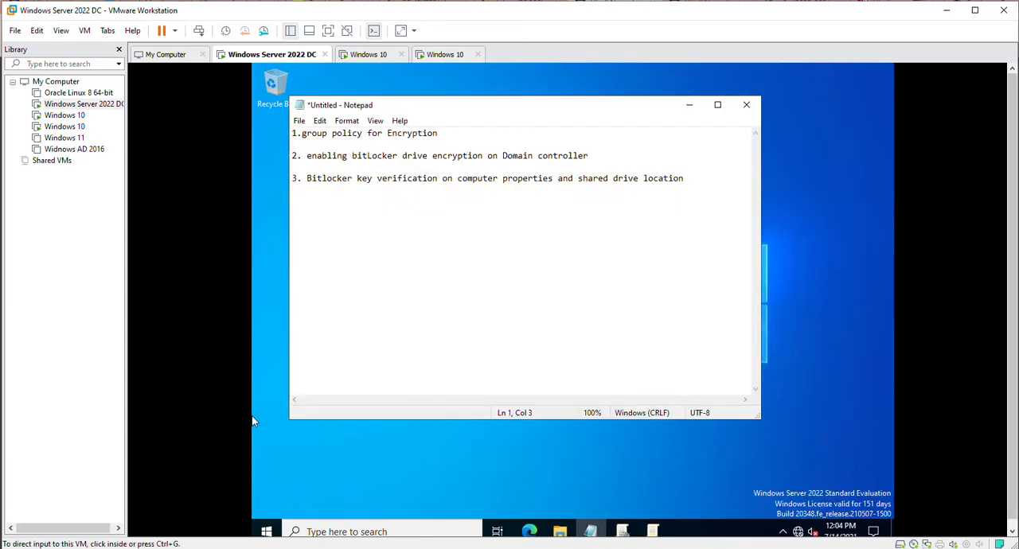
click(267, 531)
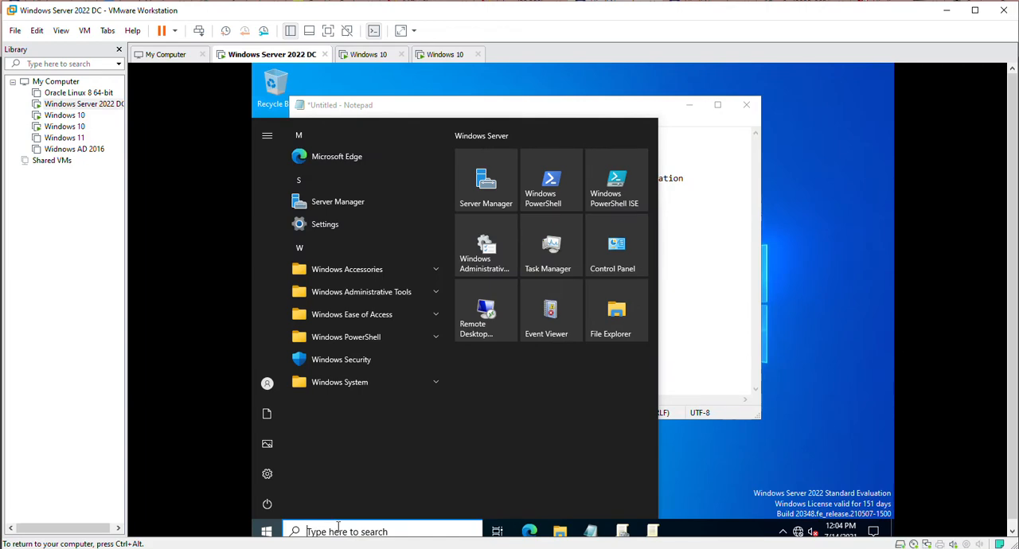
click(413, 292)
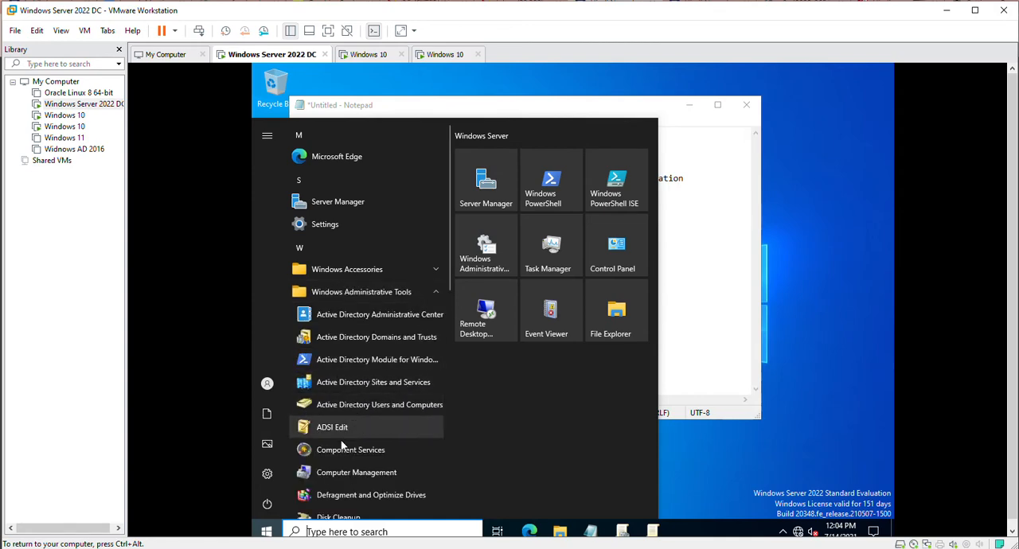
click(359, 406)
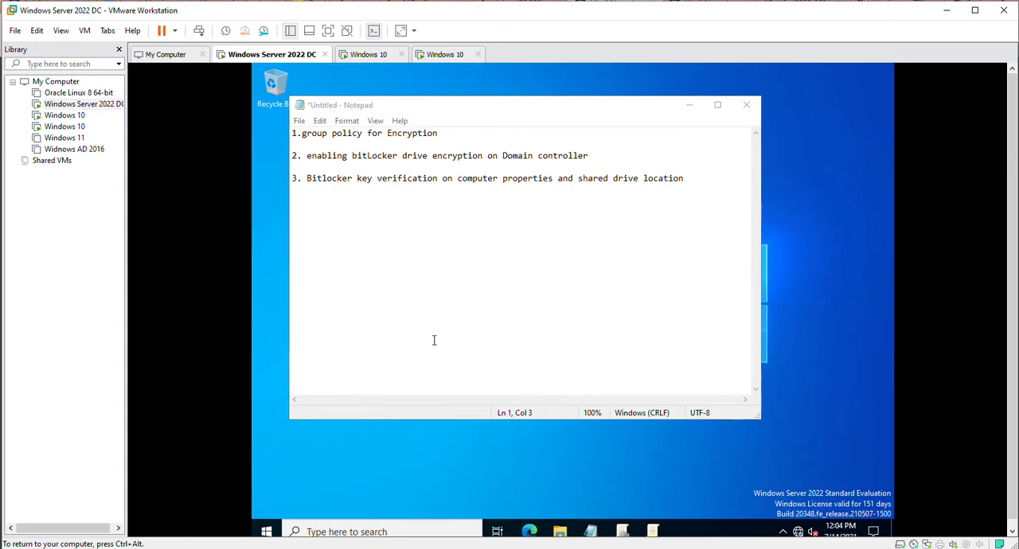
click(689, 107)
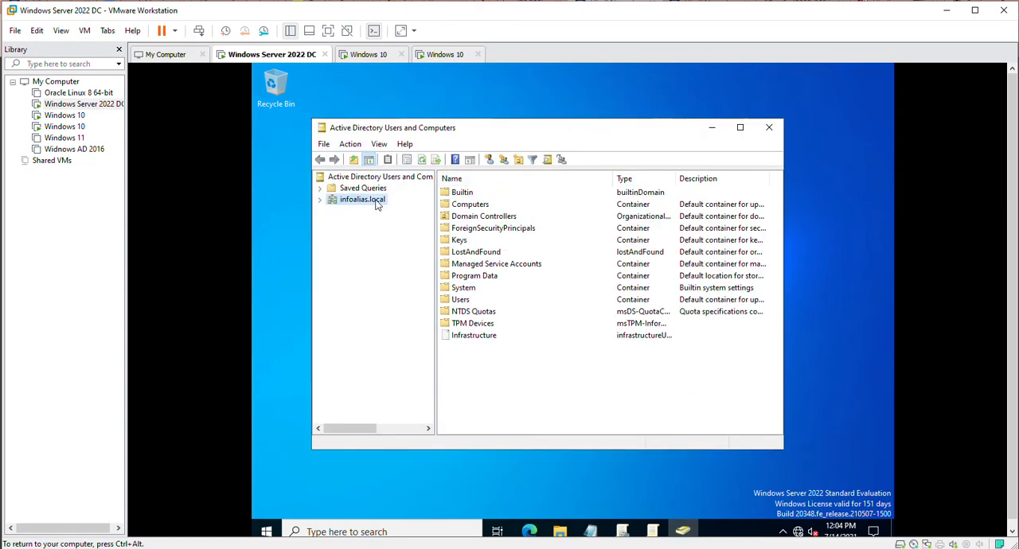
Create an organizational unit named Bitlocker Mgmt under infoalias.local, keeping protection from accidental deletion on.
click(320, 200)
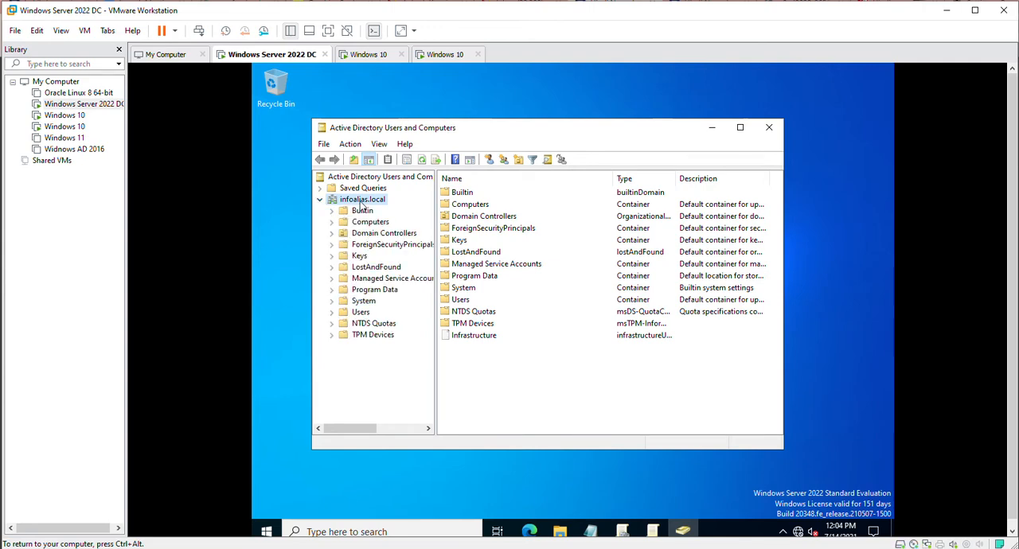
right_click(359, 202)
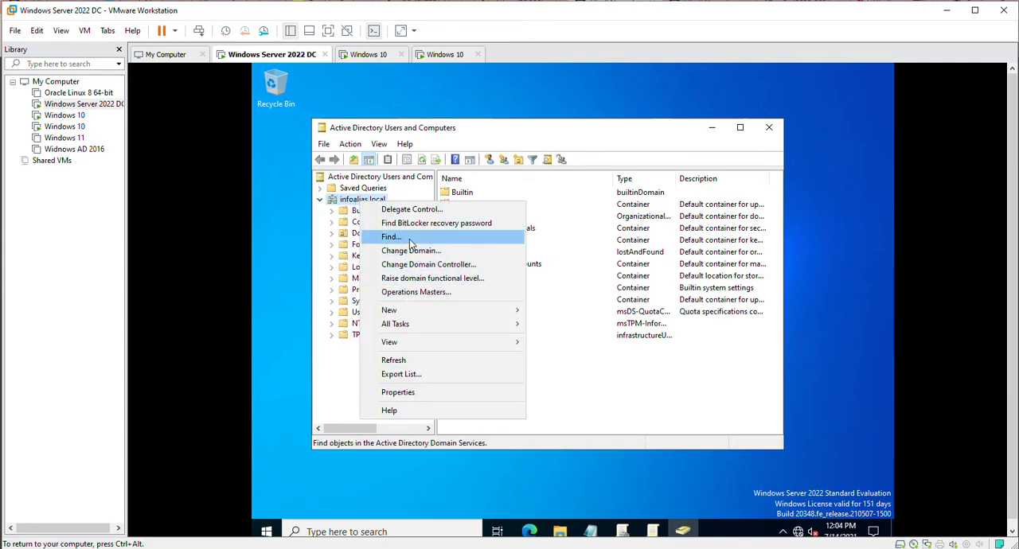
mouse_move(422, 317)
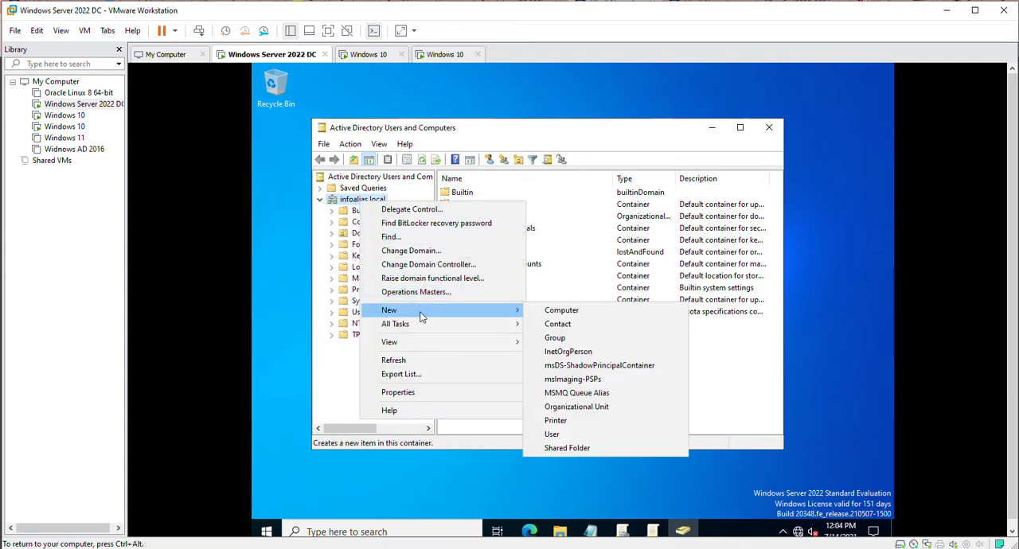
click(562, 412)
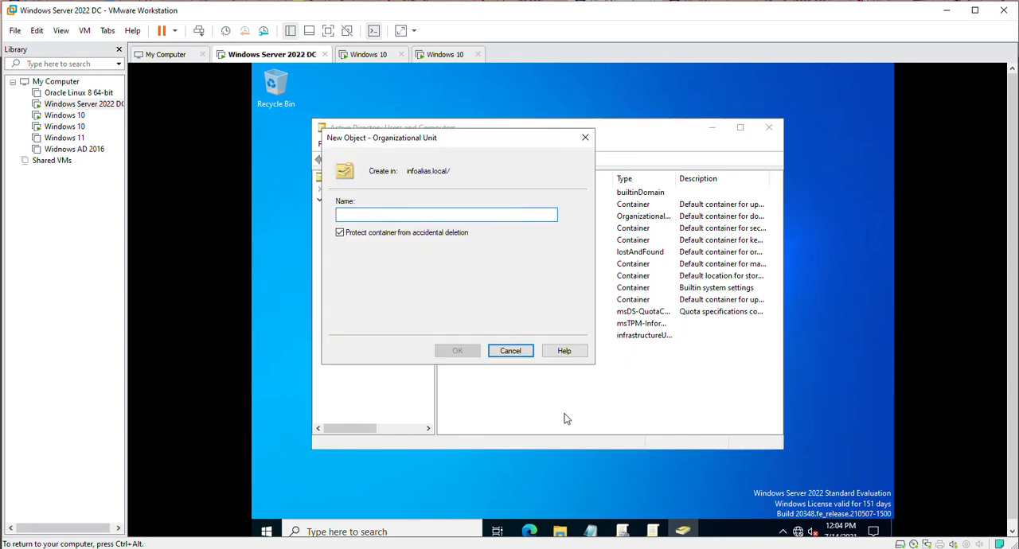
text(Bit)
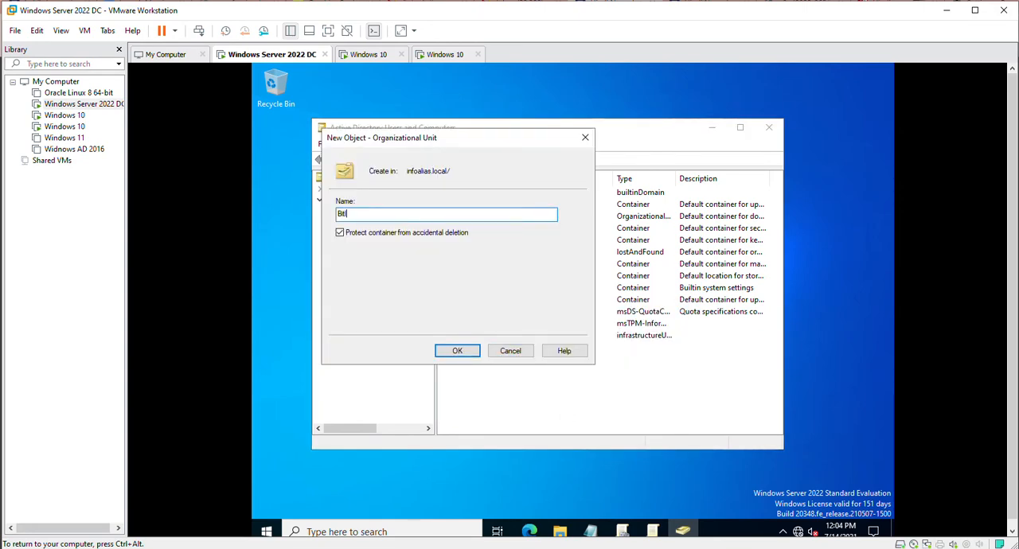
text(locker Mgmt)
click(458, 353)
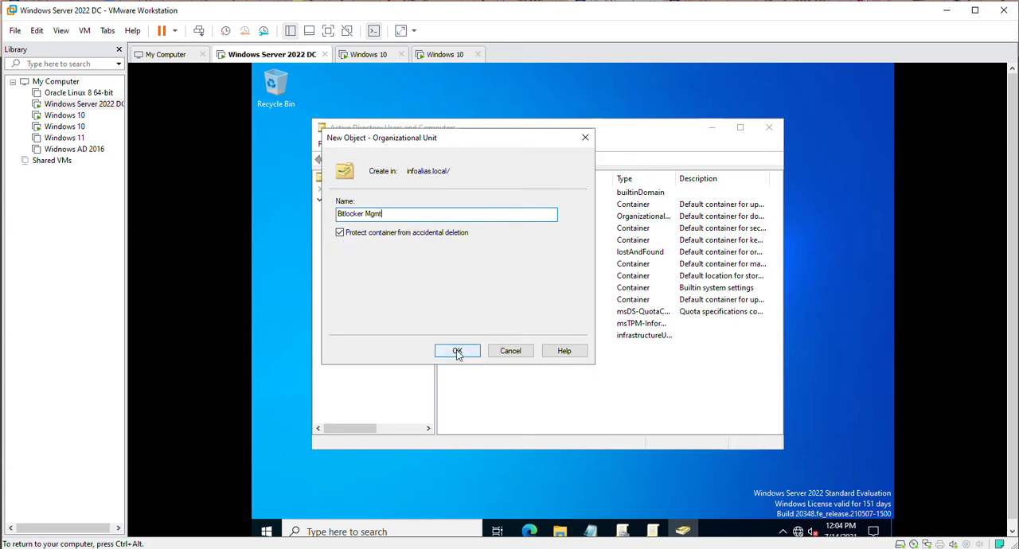
click(458, 353)
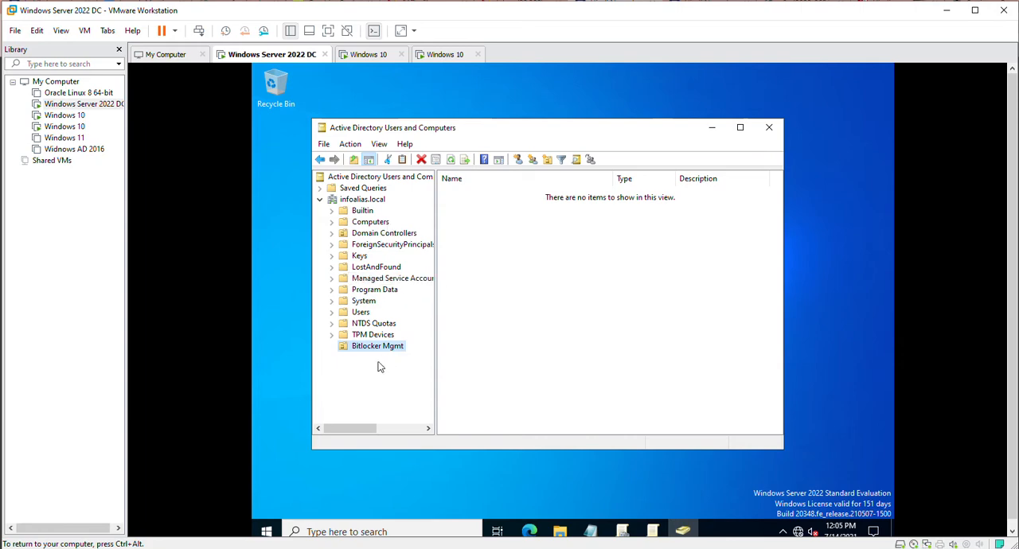
Switch to Group Policy Management, refresh the infoalias.local domain and expand its Group Policy Objects.
click(622, 531)
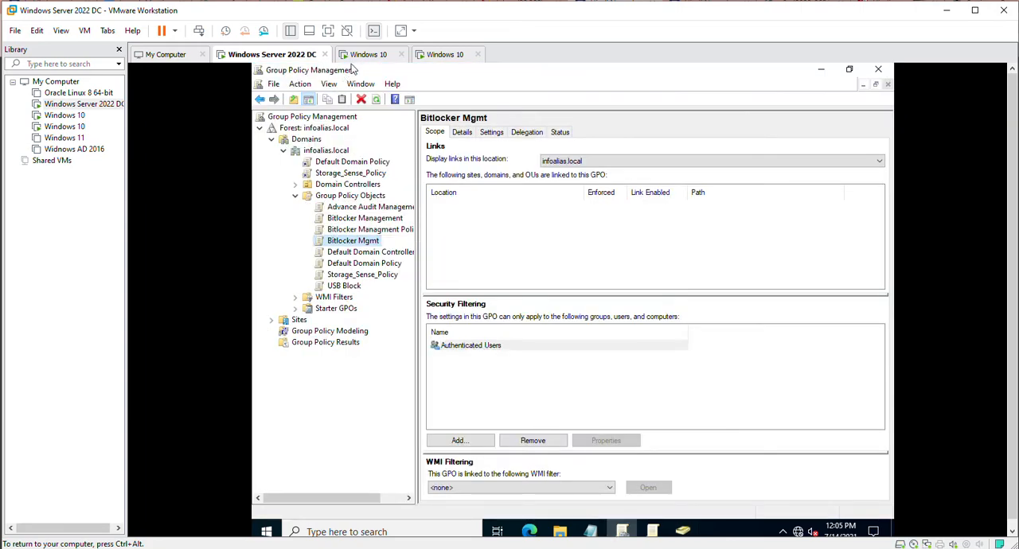
click(375, 99)
click(285, 151)
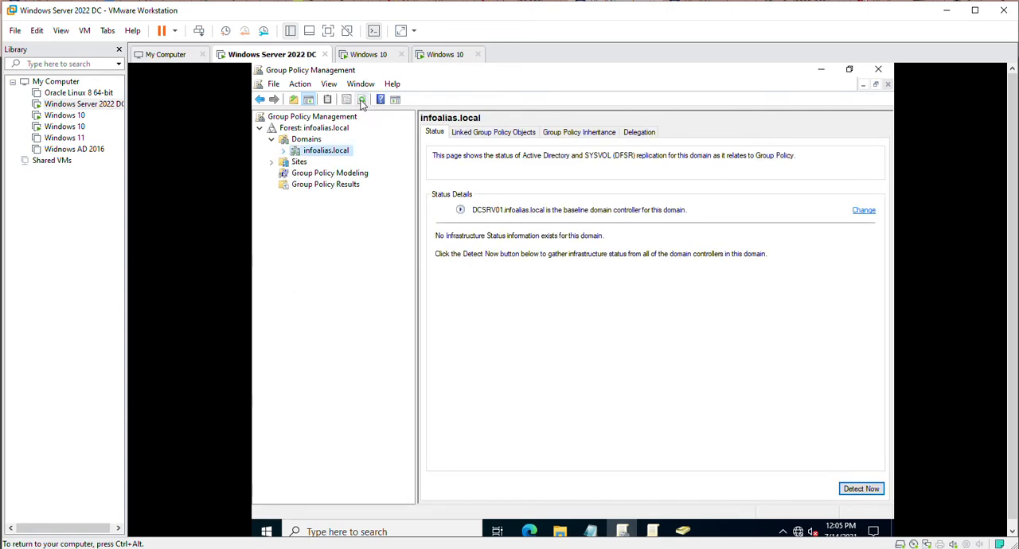
click(361, 99)
click(285, 151)
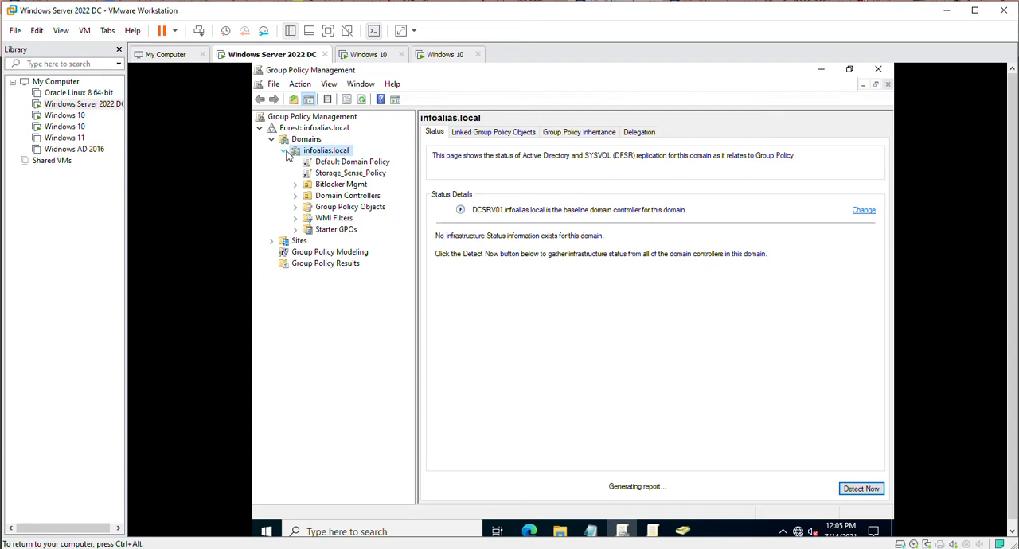
click(295, 207)
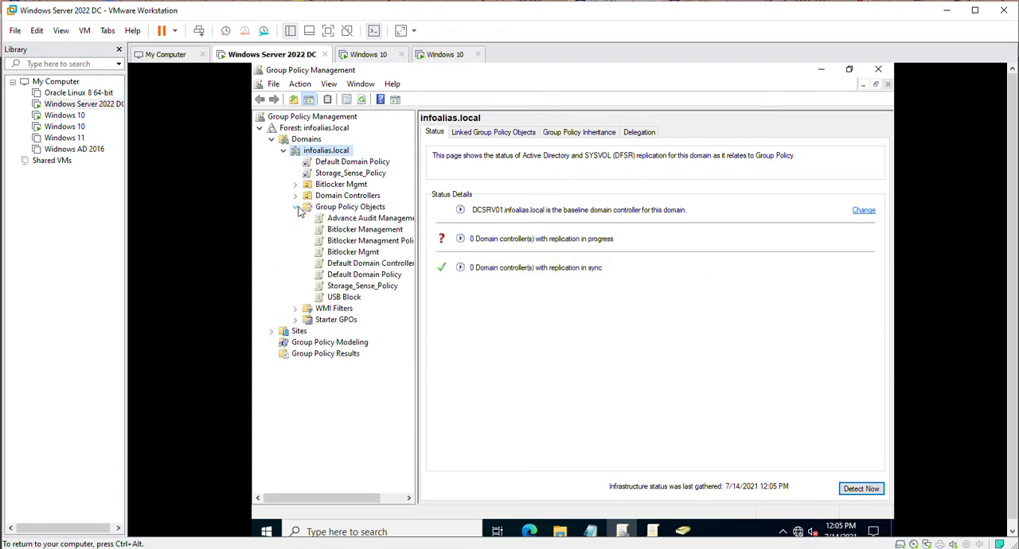
Link the existing Bitlocker Mgmt GPO to the Bitlocker Mgmt organizational unit.
click(342, 184)
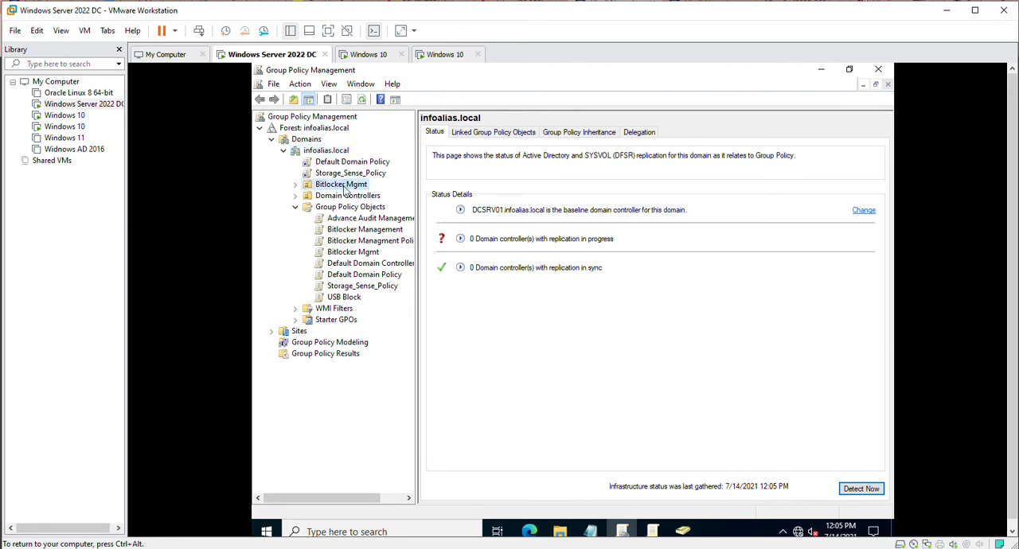
right_click(344, 186)
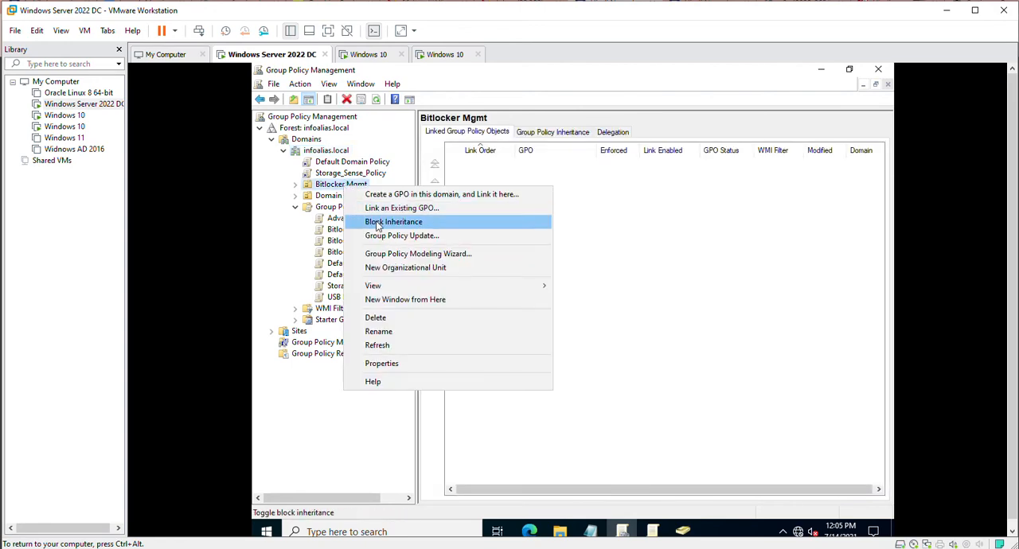
click(393, 209)
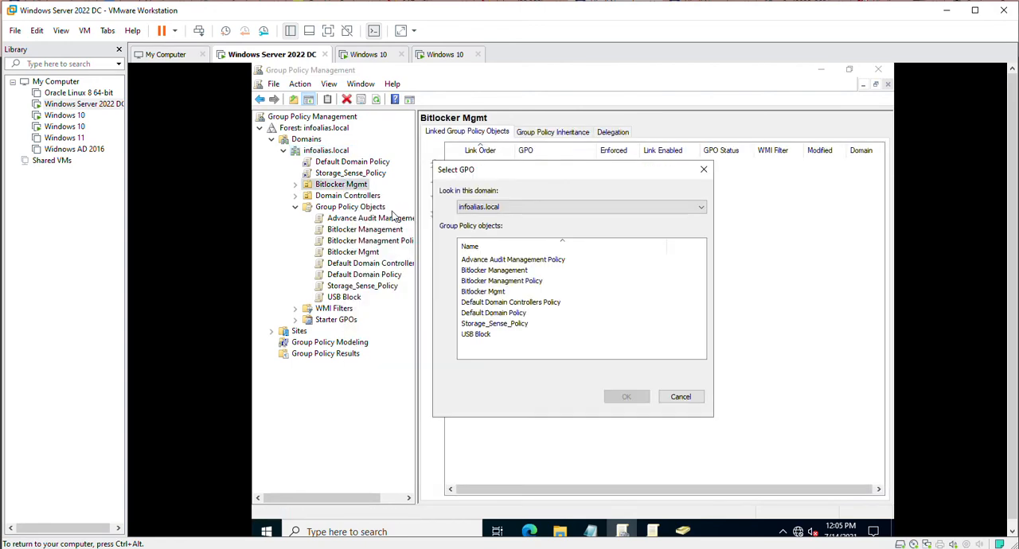
click(484, 292)
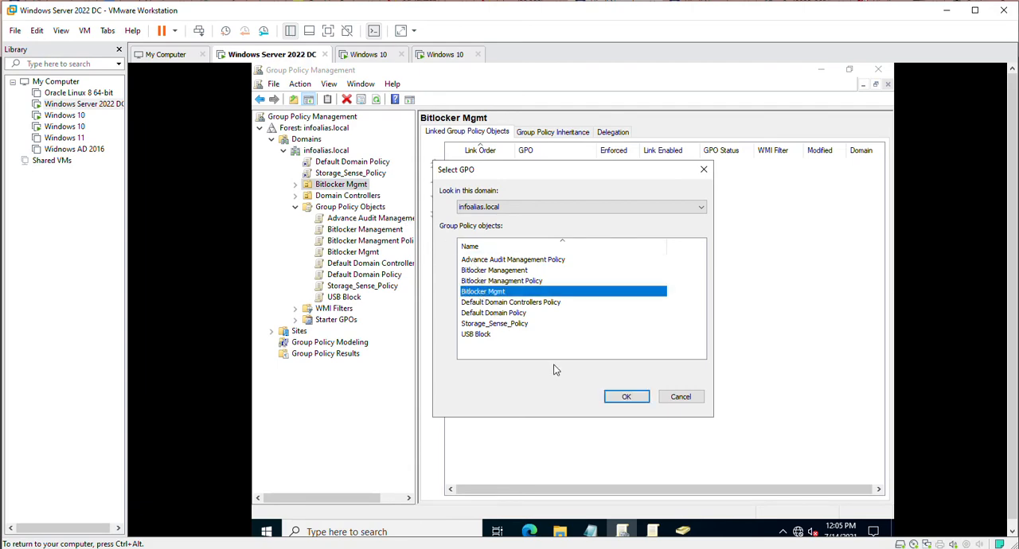
click(627, 402)
click(627, 397)
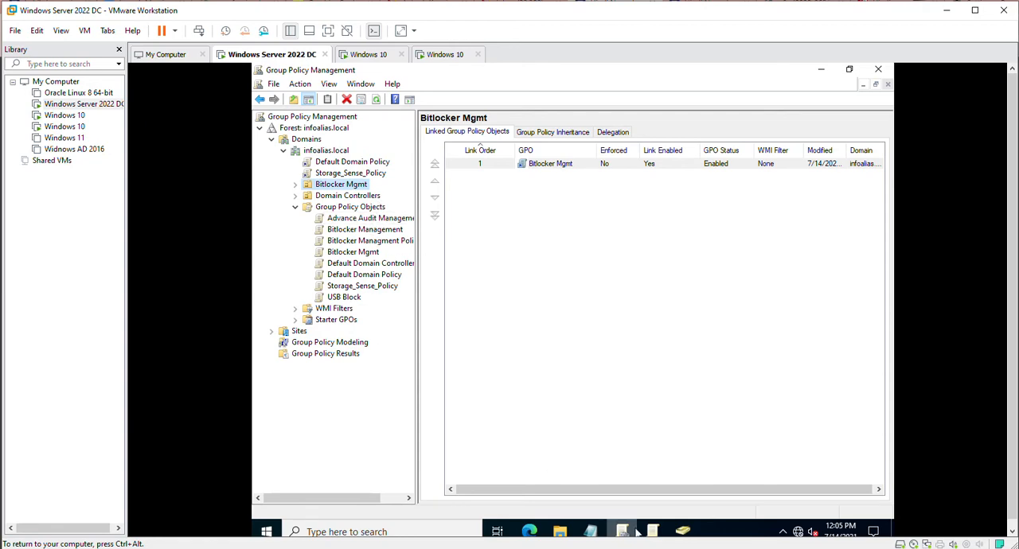
Minimize Group Policy Management and bring up the Notepad task list to check the next item.
click(821, 70)
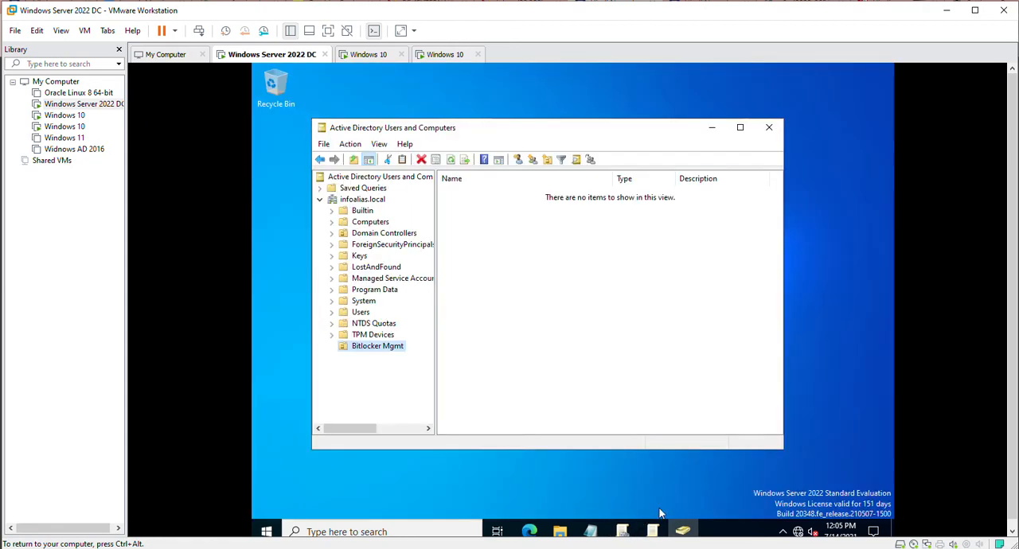
click(591, 531)
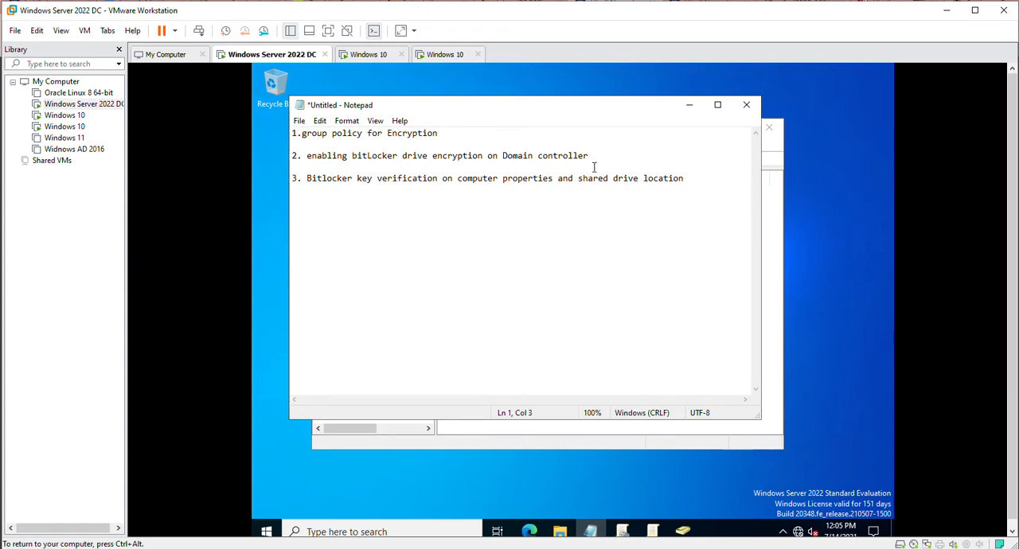
click(267, 531)
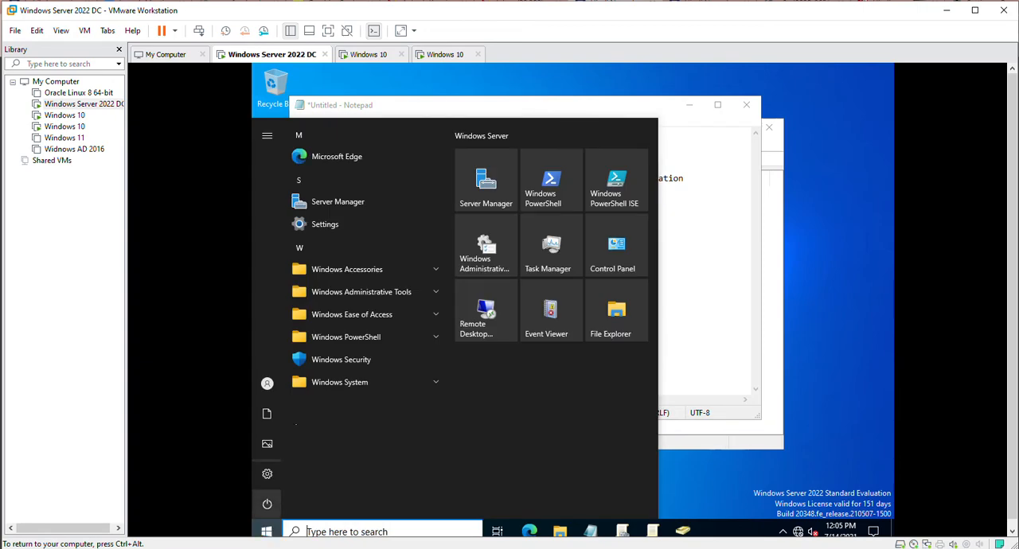
click(343, 213)
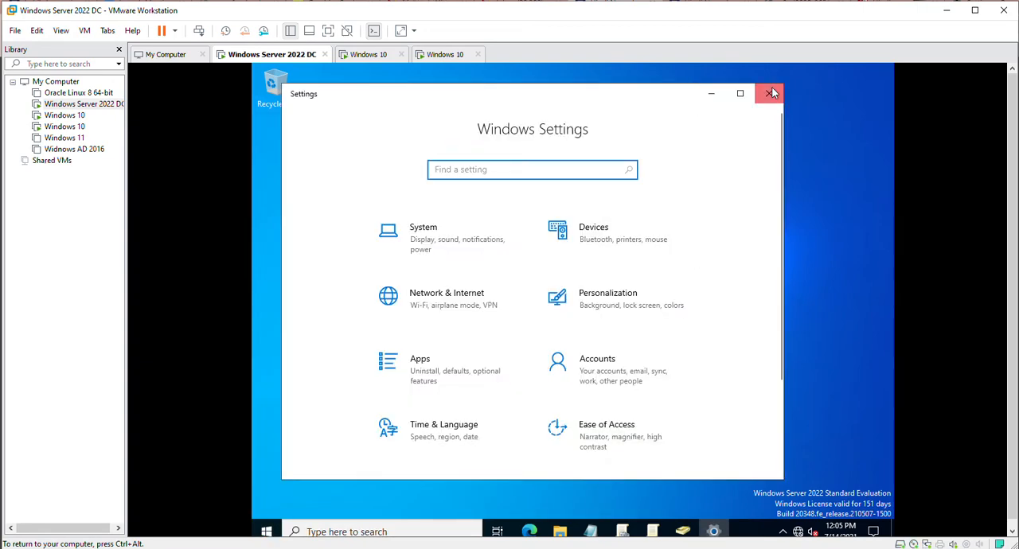
click(769, 93)
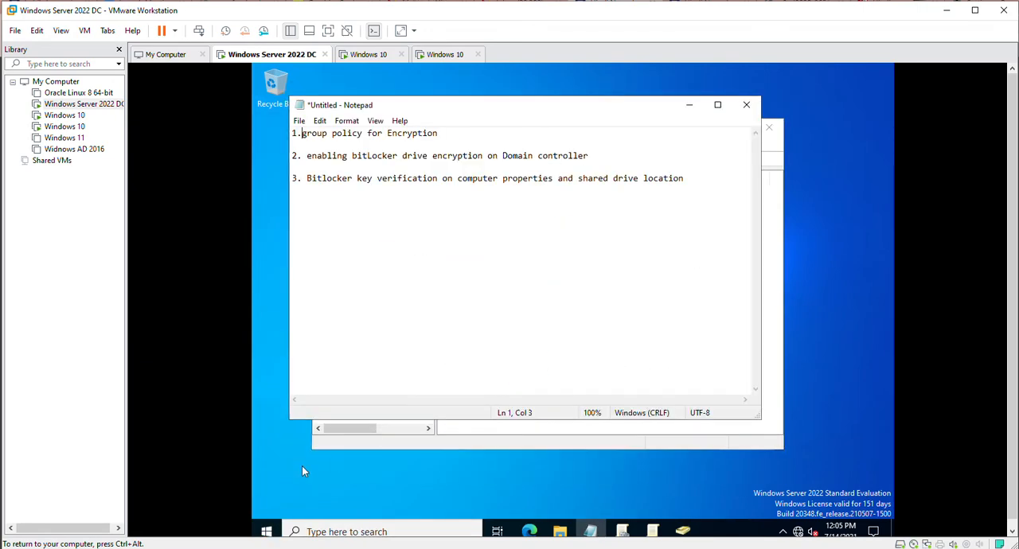
Check the BitLocker Drive Encryption feature on DCSRV01 through Server Manager's Add Roles and Features wizard, cancel the wizard and close Server Manager.
click(267, 531)
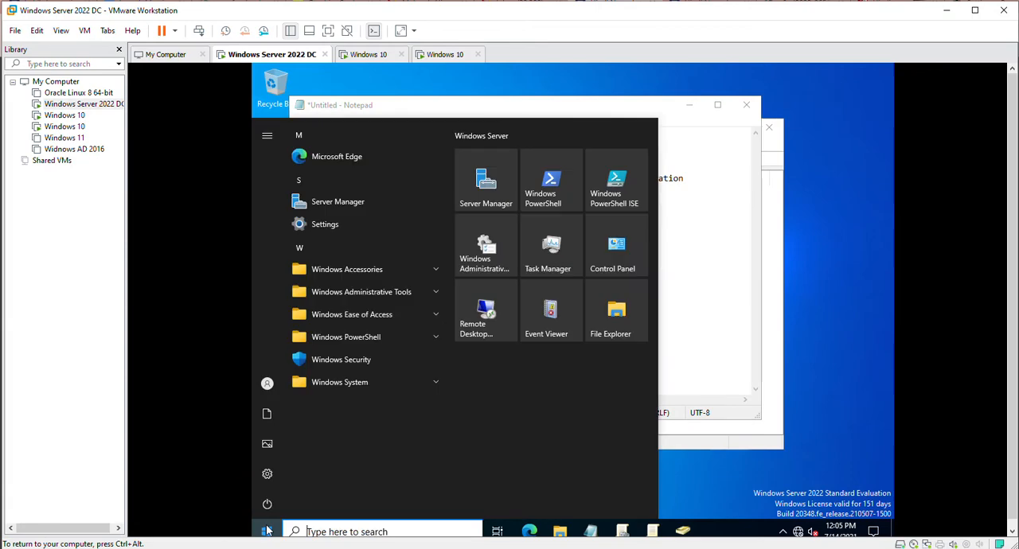
click(340, 203)
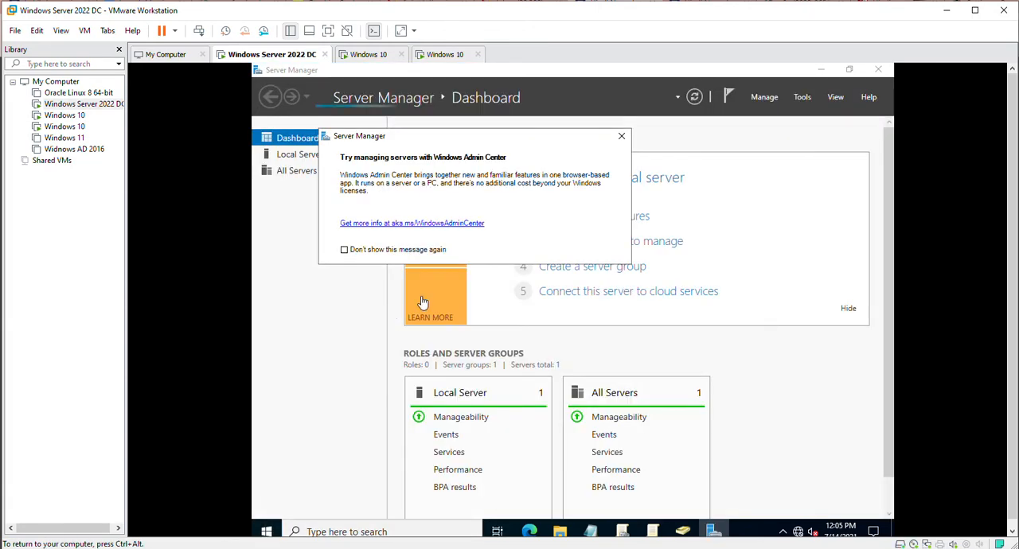
click(621, 136)
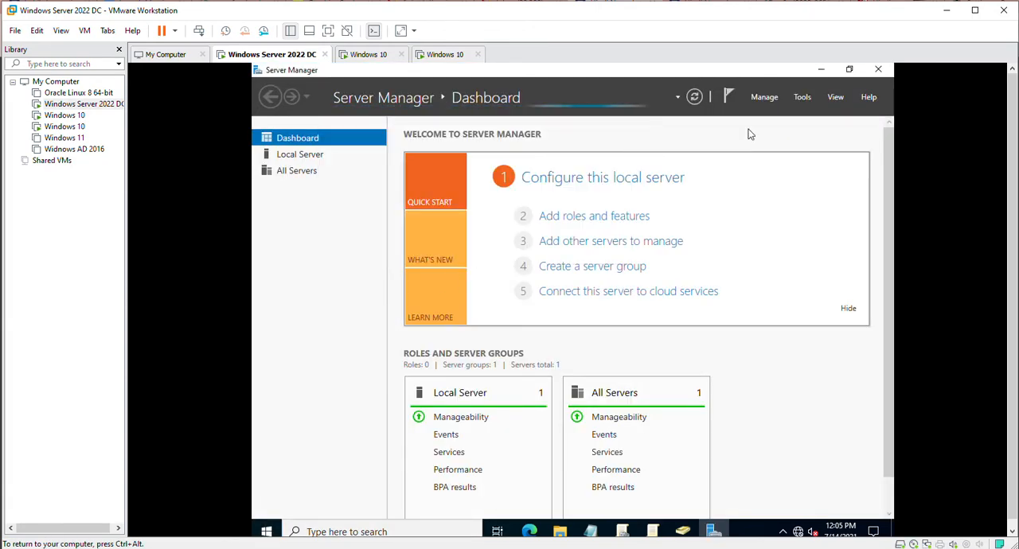
click(766, 99)
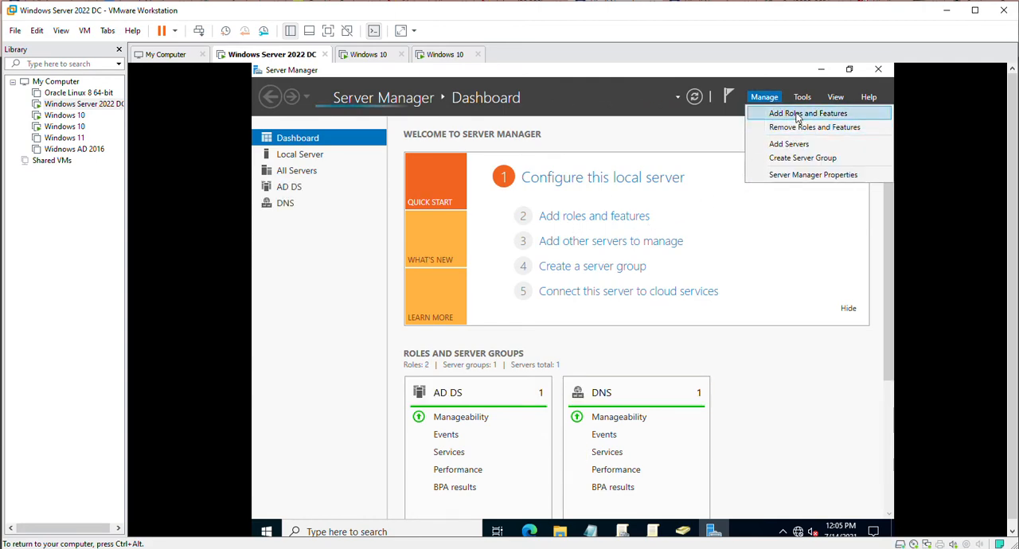
click(788, 113)
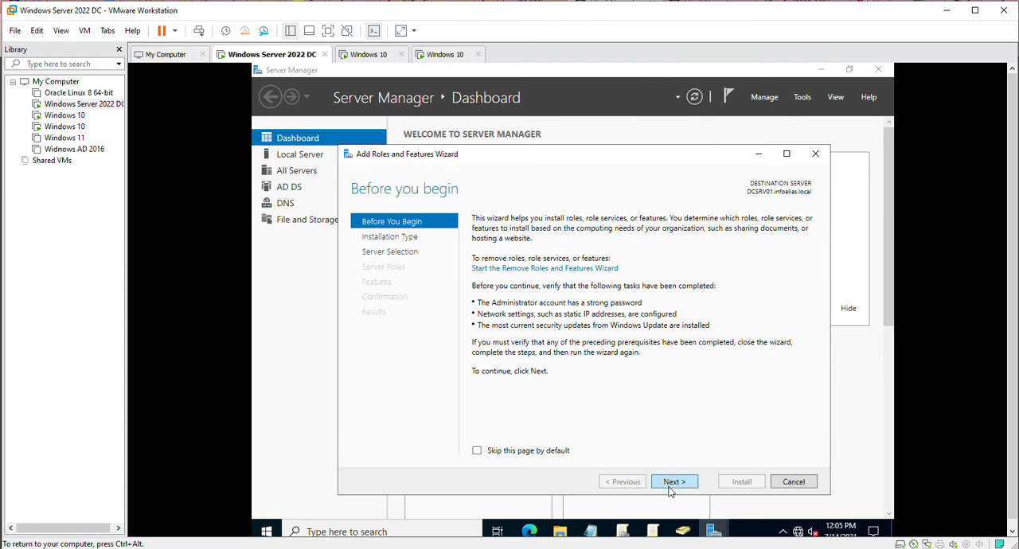
click(670, 484)
click(675, 484)
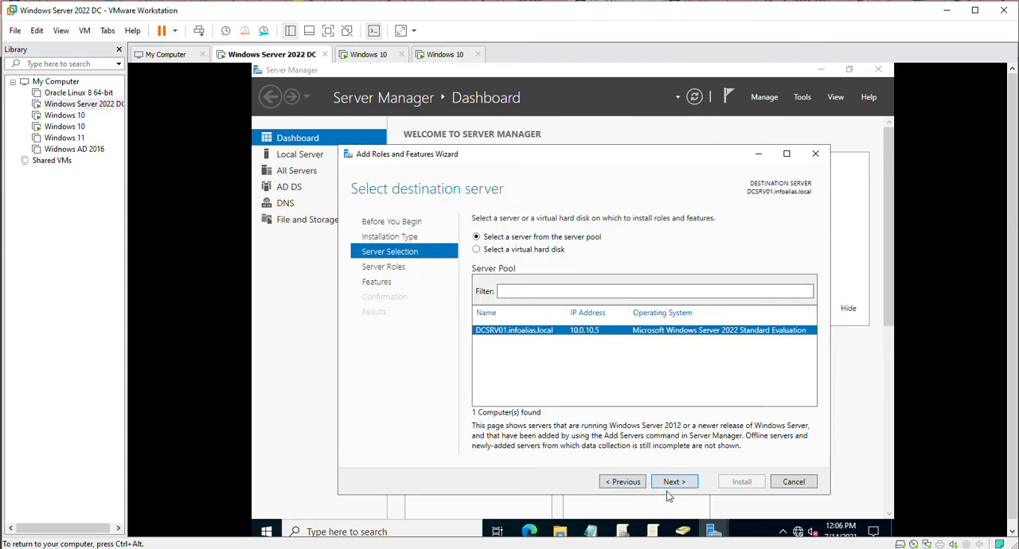
click(680, 485)
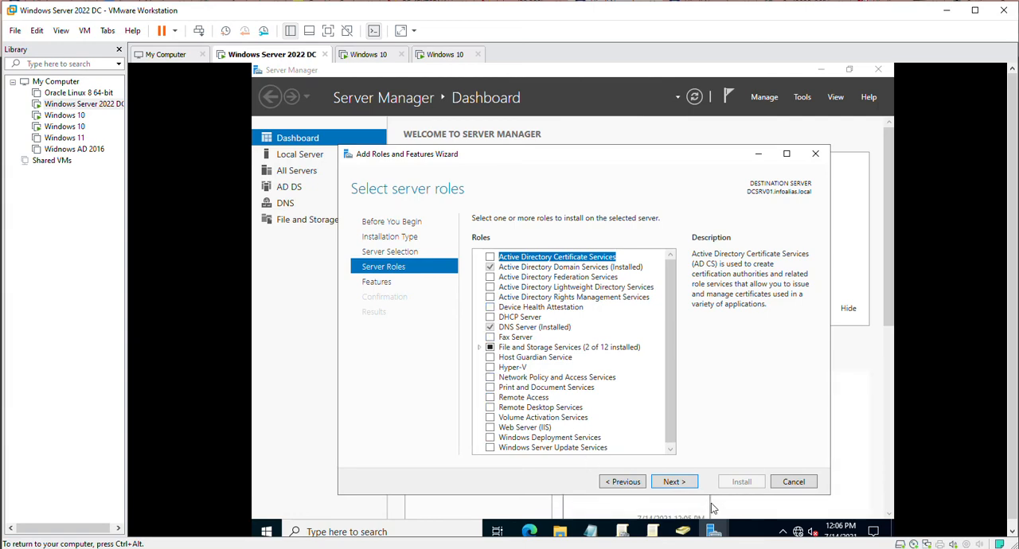
click(675, 482)
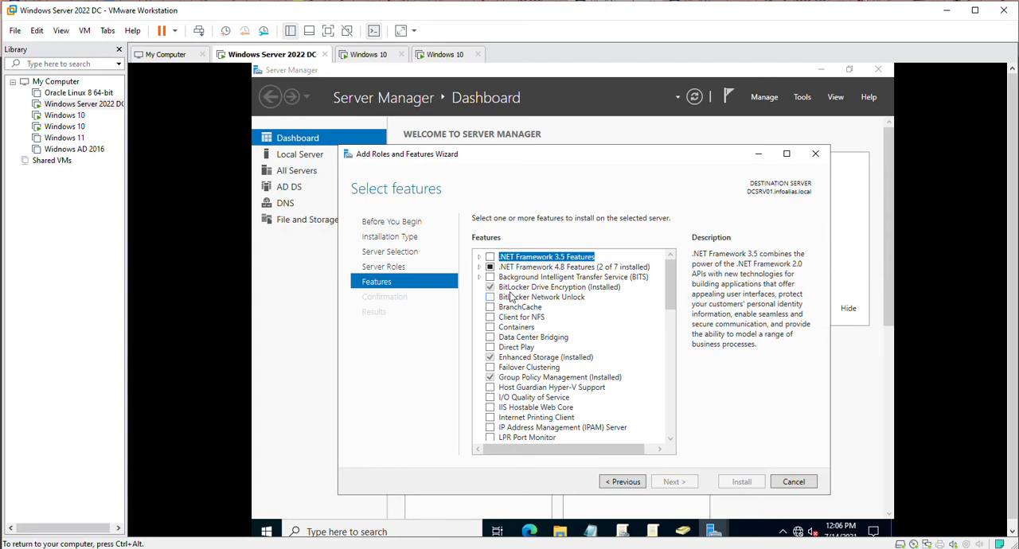
click(794, 482)
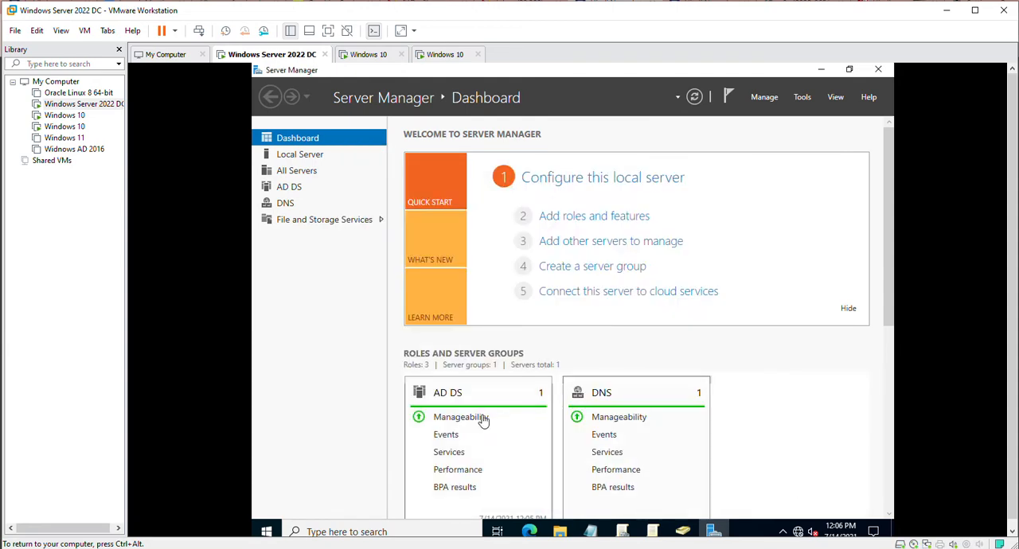
click(881, 74)
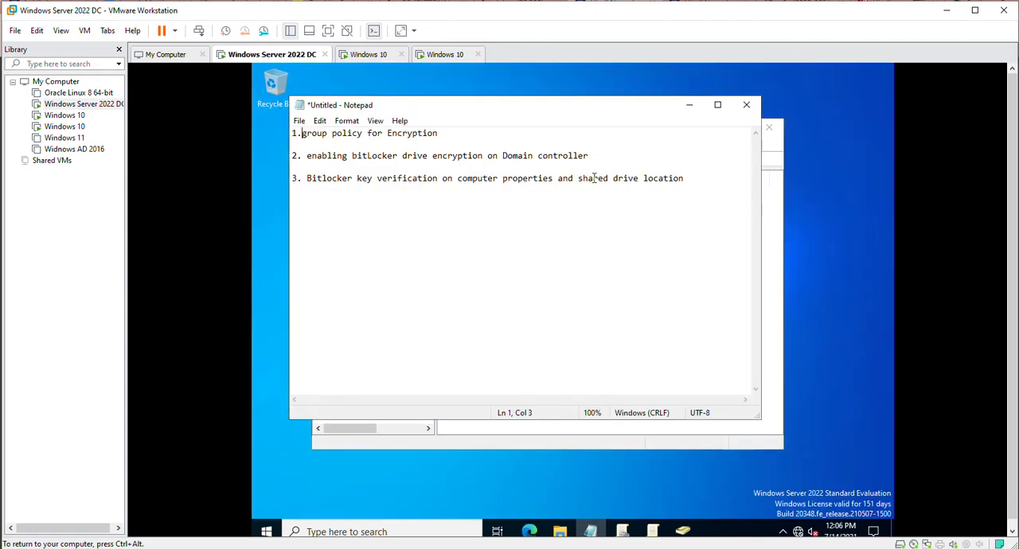
In Active Directory Users and Computers, move computer PC01 from Computers to the Bitlocker Mgmt organizational unit and check that unit's contents.
click(688, 108)
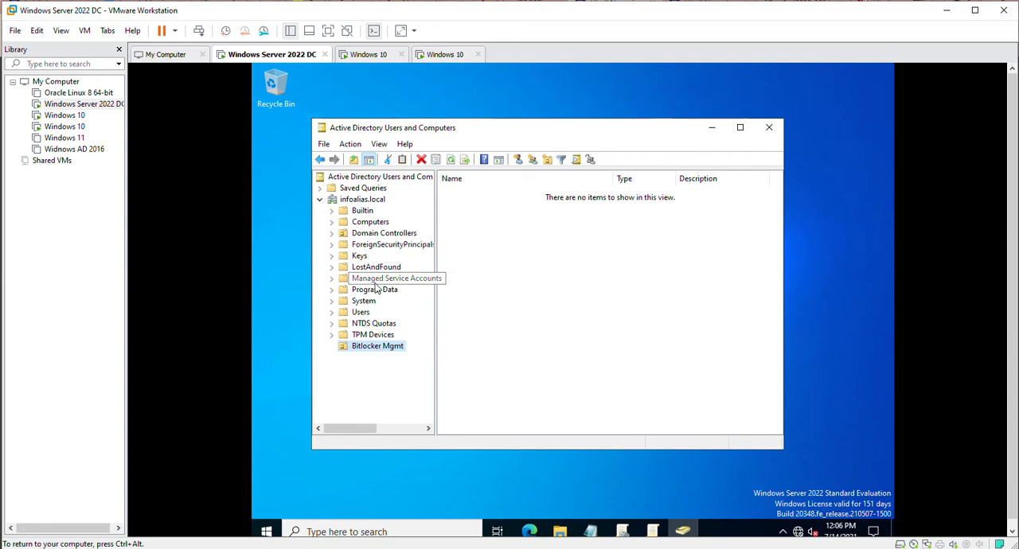
click(368, 223)
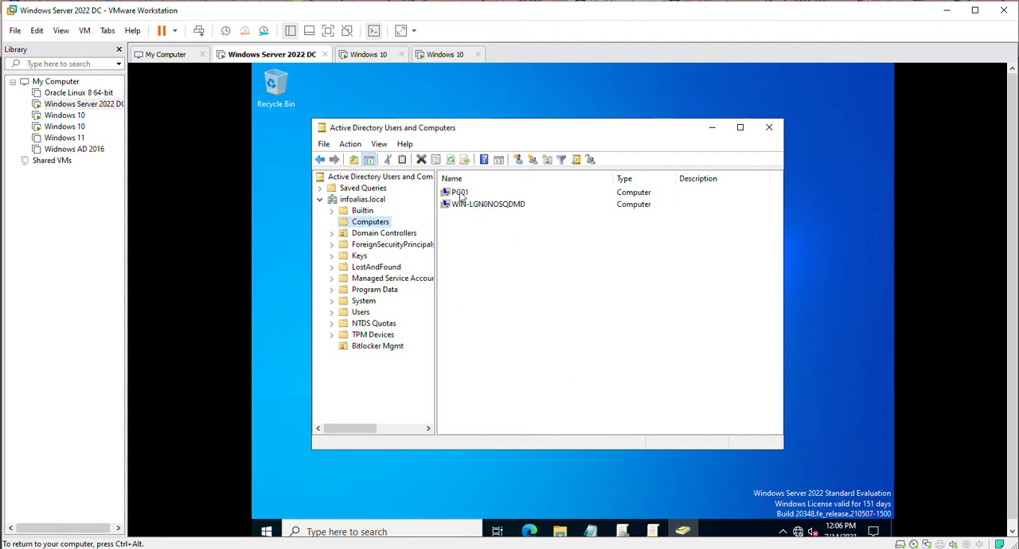
click(460, 195)
right_click(460, 194)
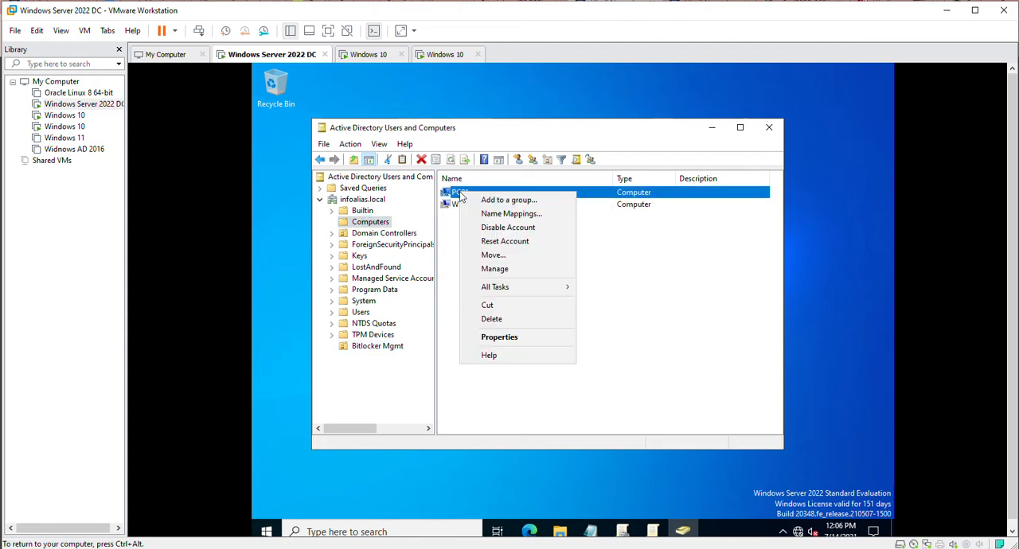
click(491, 255)
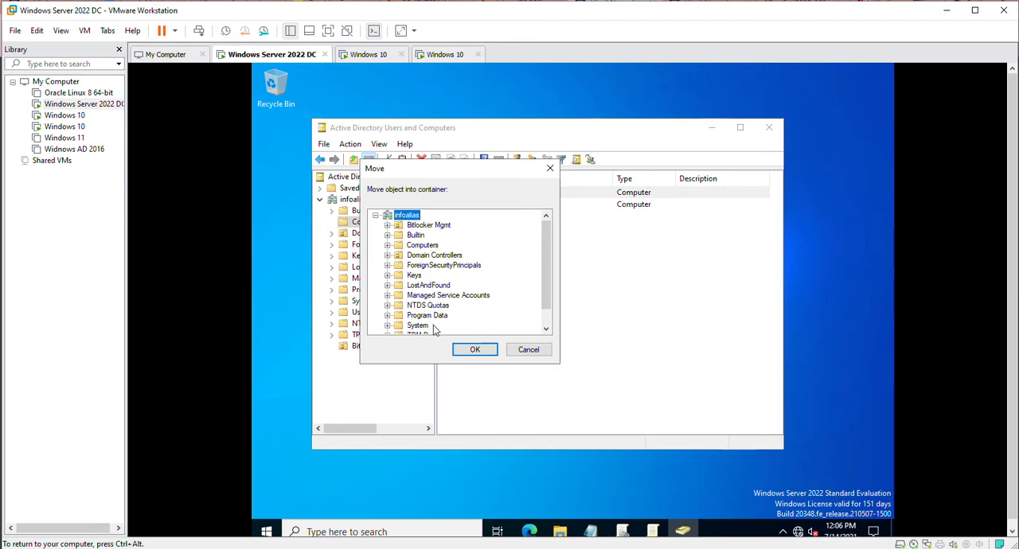
scroll(461, 305, down, 1)
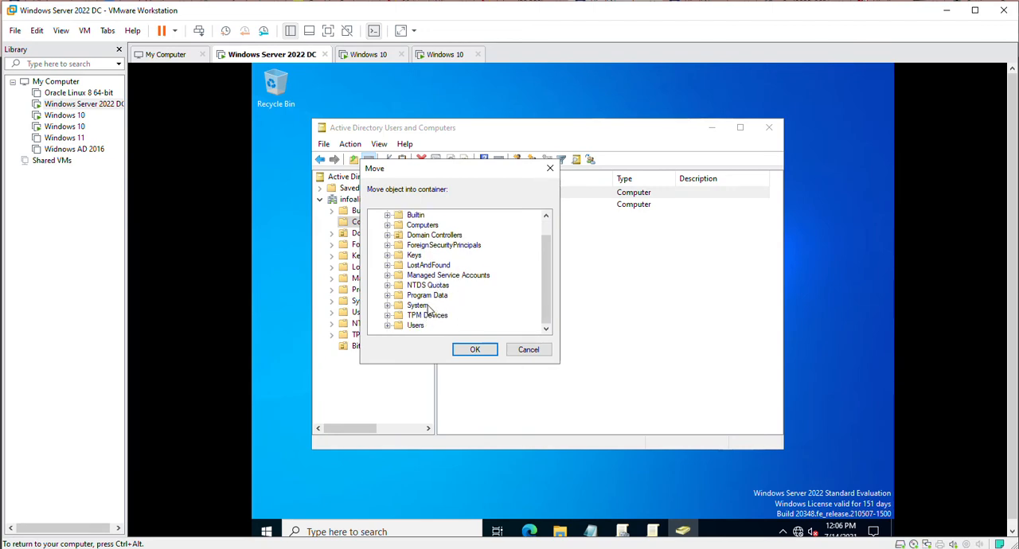
scroll(436, 306, up, 1)
click(425, 226)
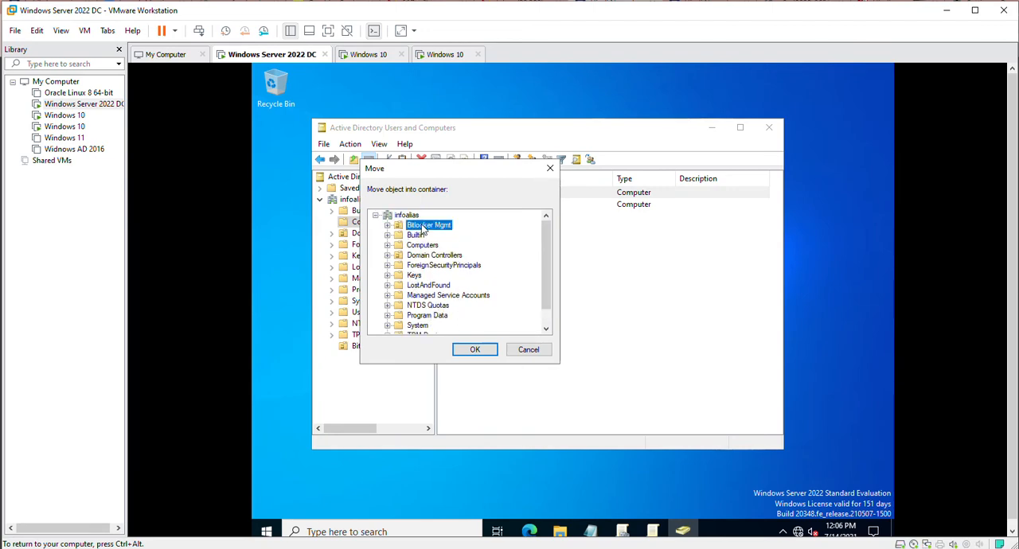
click(474, 350)
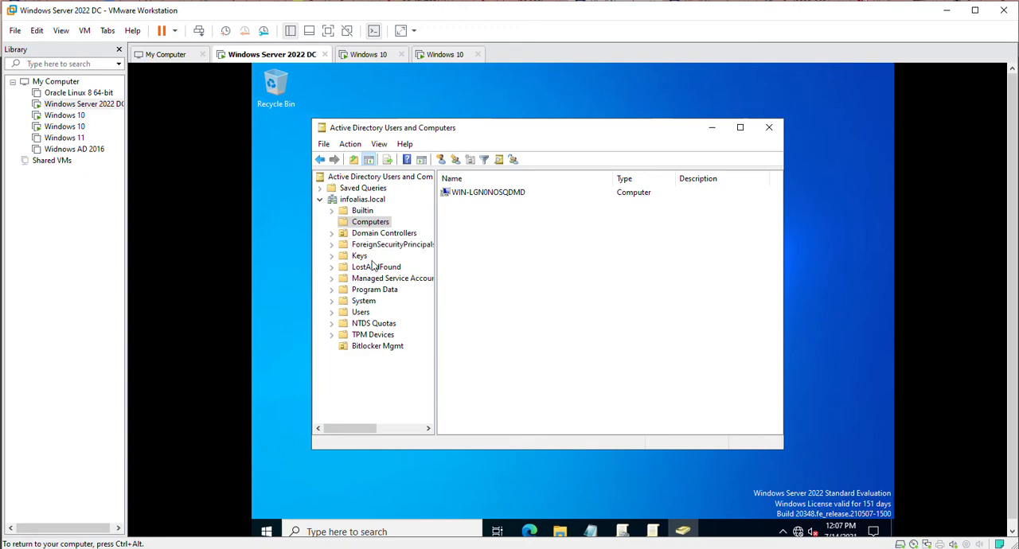
click(377, 347)
click(463, 197)
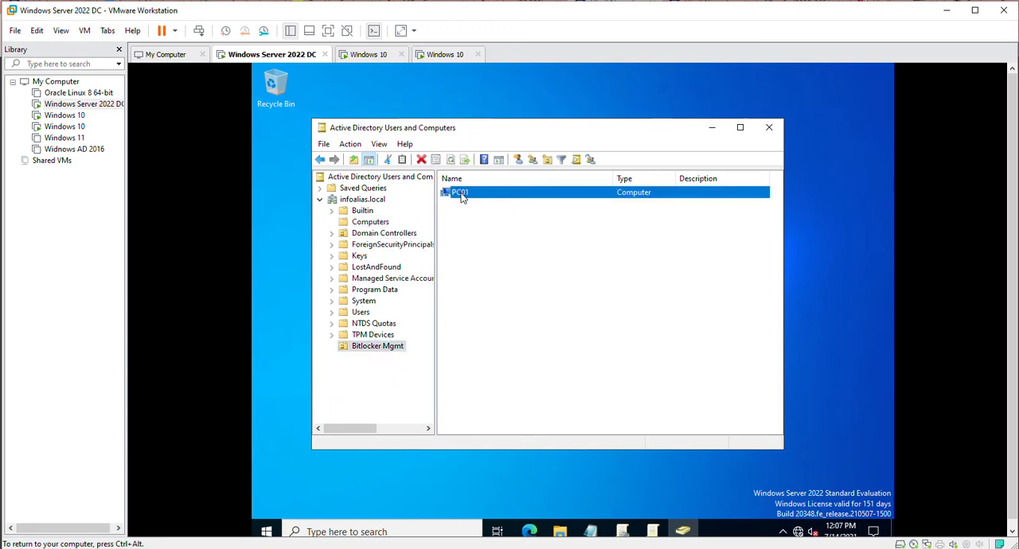
Switch to the first Windows 10 virtual machine and sign in to the domain administrator account with its password.
click(368, 54)
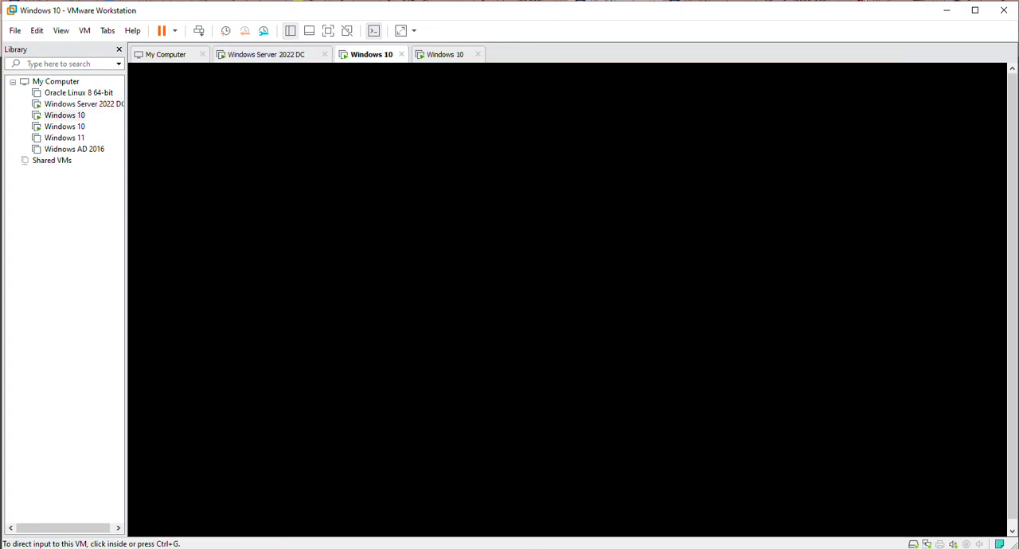
click(398, 303)
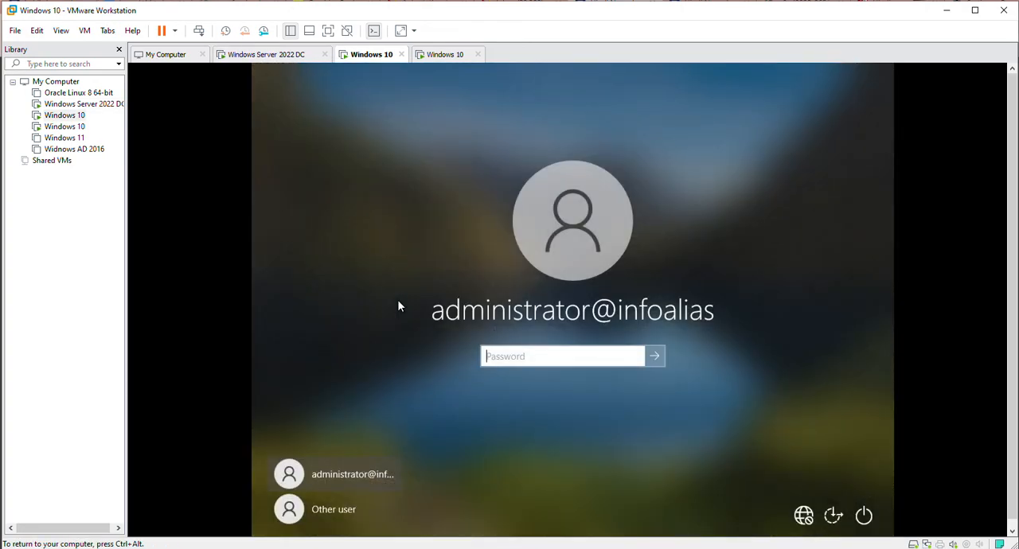
text(************)
key(Return)
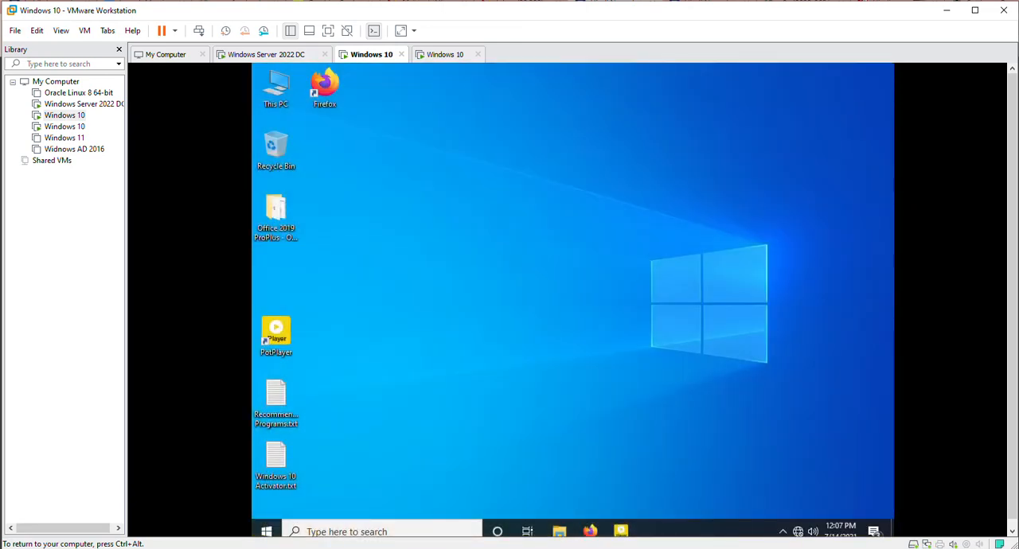
Open a Command Prompt on the Windows 10 client and query its computer name with hostname.
key(super+r)
text(cmd)
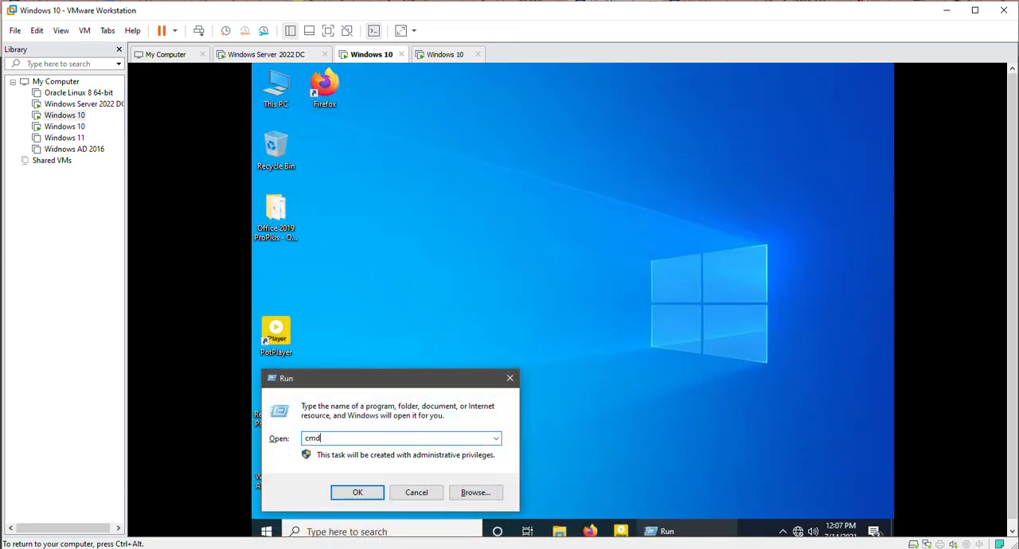
key(Return)
text(hostname)
key(Return)
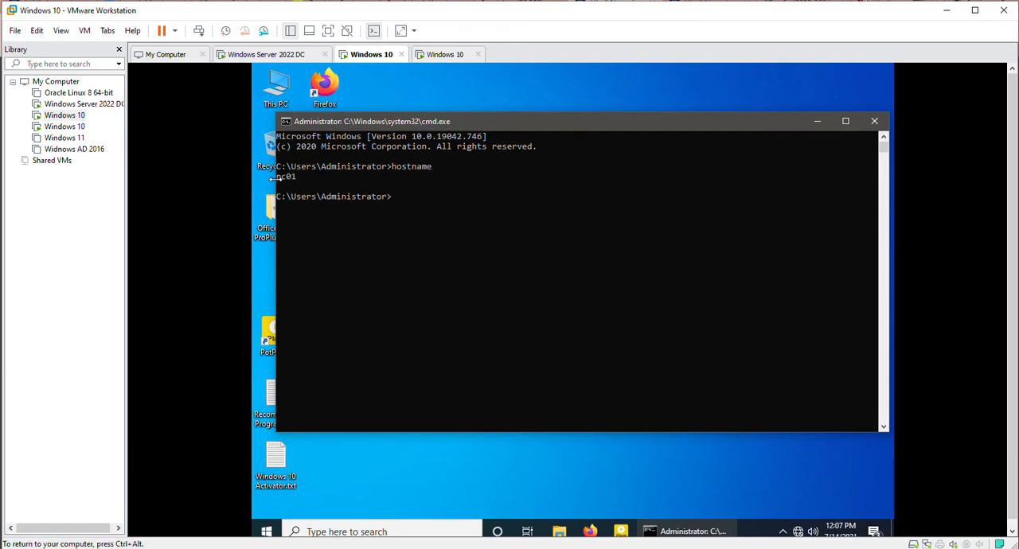
Try to force a Group Policy refresh by running gpudpate /force twice.
text(gpudpate /force)
key(Return)
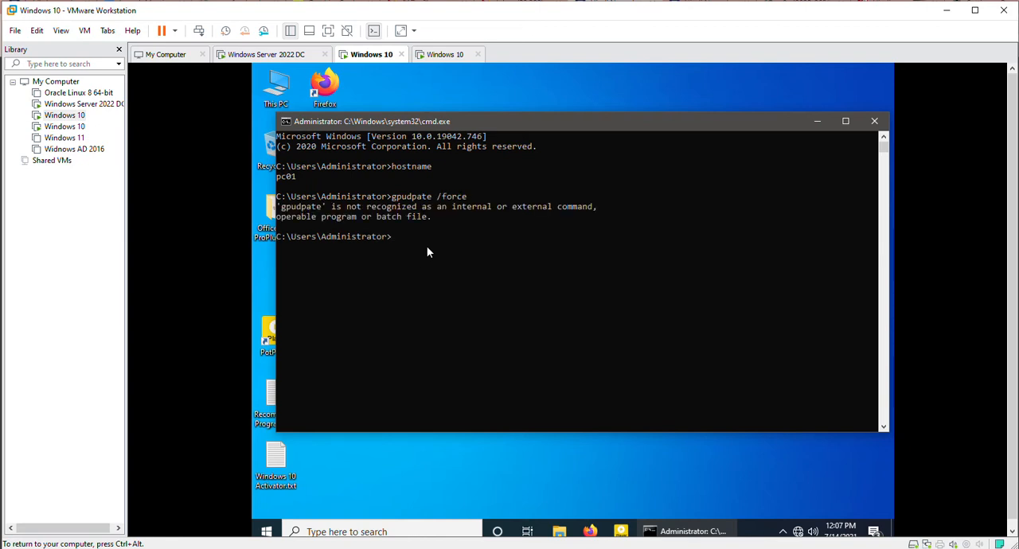
Force a Group Policy refresh with gpupdate /force and close the Command Prompt when the update ends.
text(gpudpate /force)
key(Return)
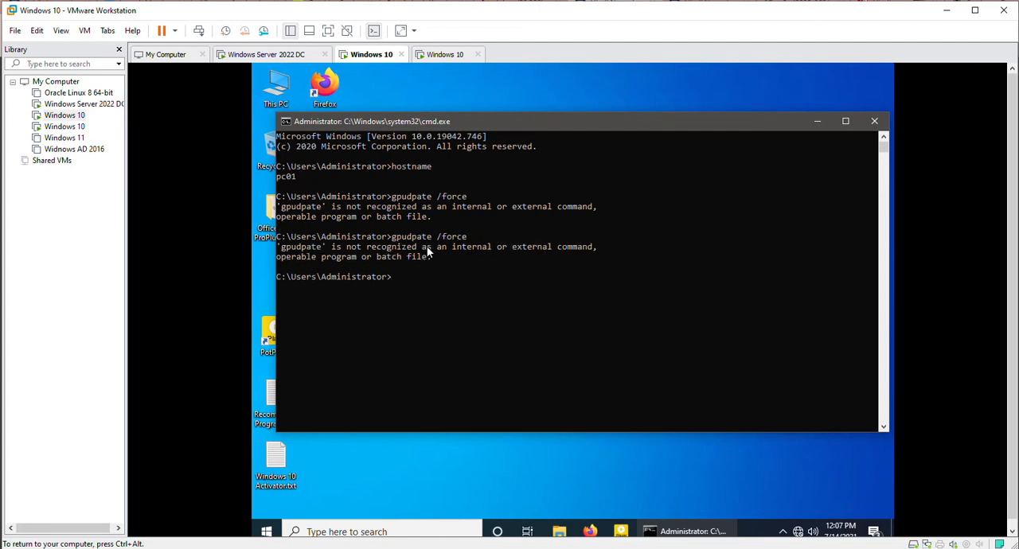
text(gpupdate /force)
key(Return)
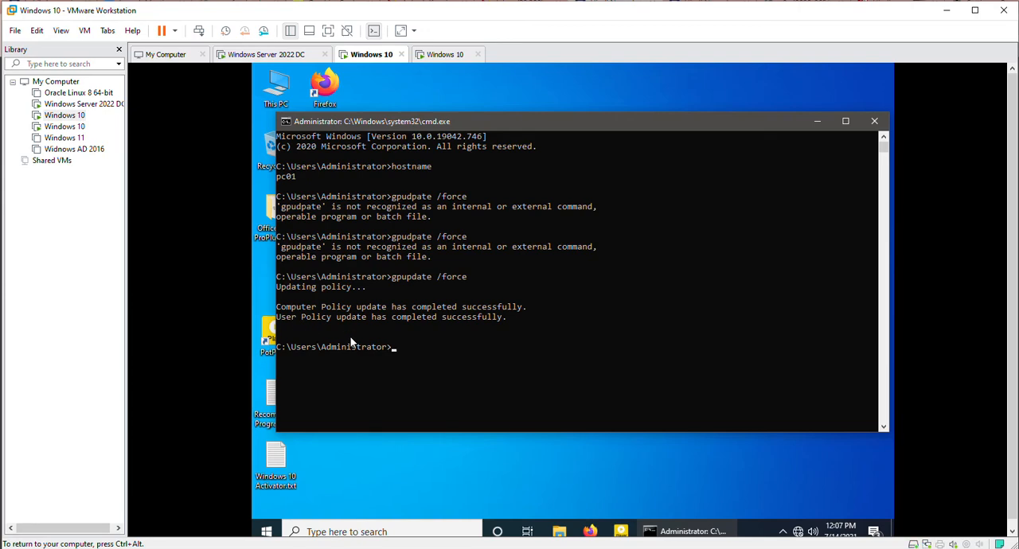
click(874, 122)
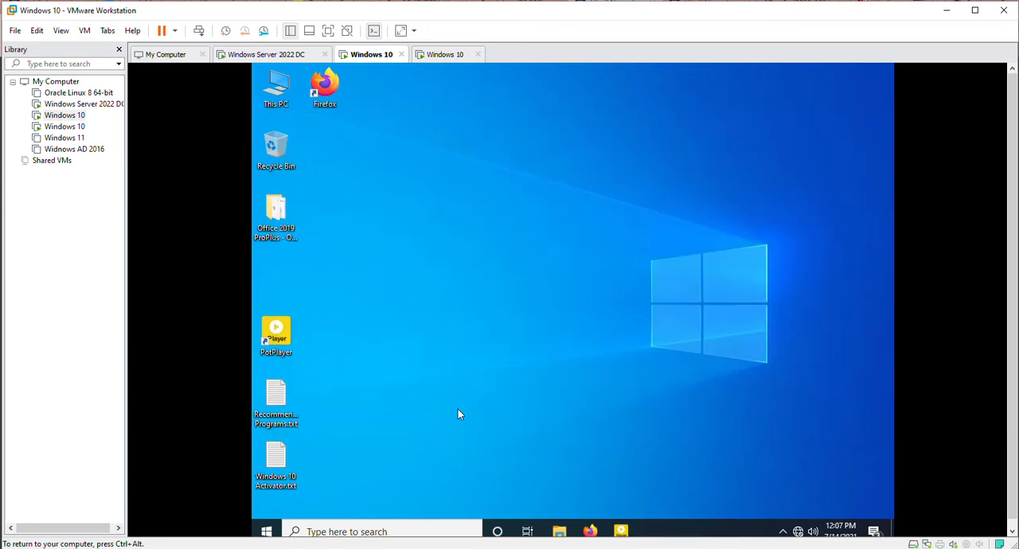
Find Control Panel through Windows search and open its BitLocker Drive Encryption settings.
click(266, 531)
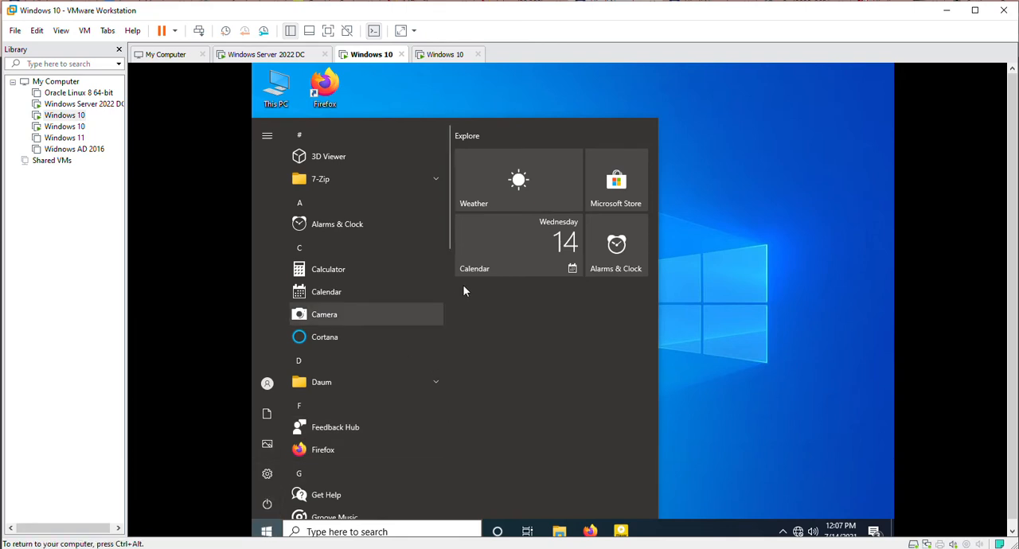
click(335, 531)
text(control)
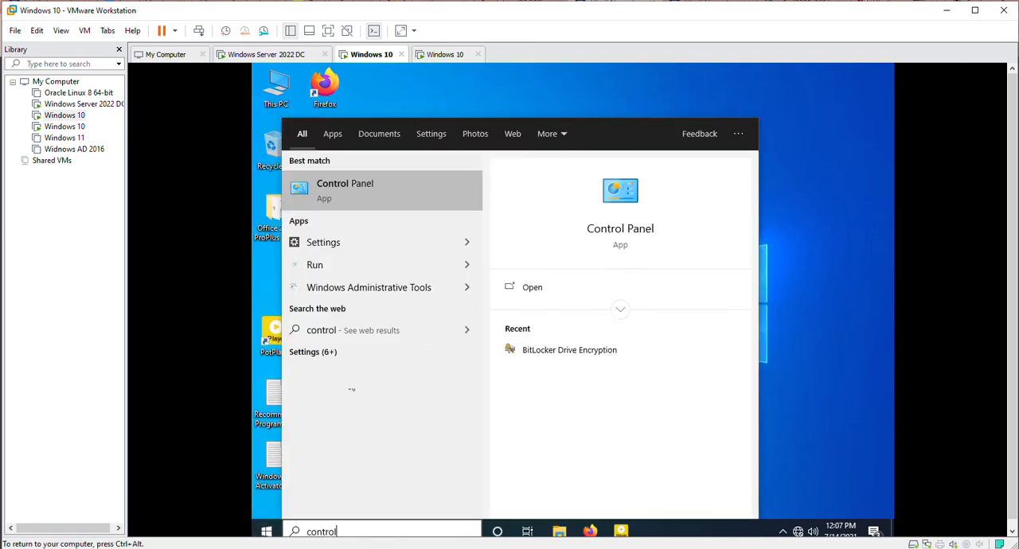
click(358, 190)
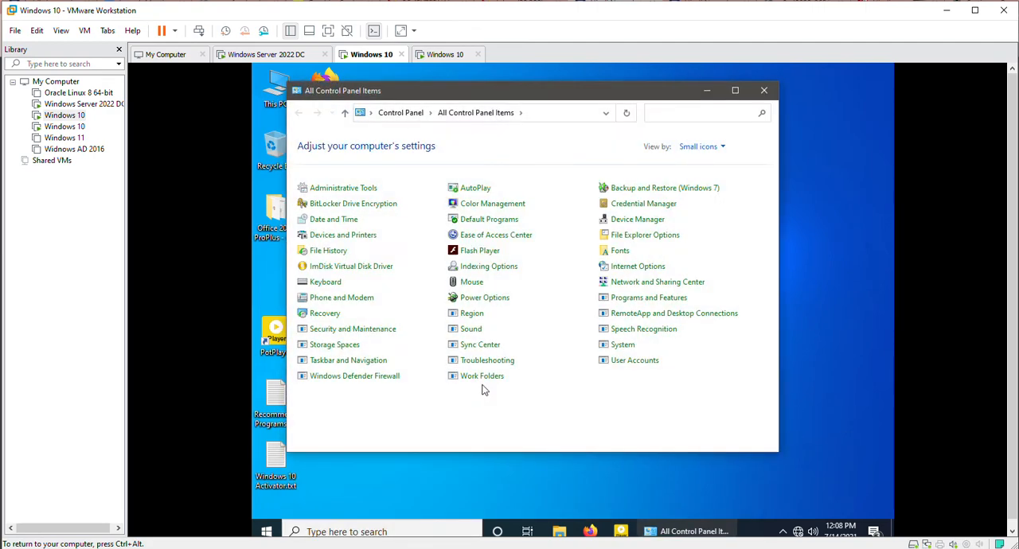
click(346, 206)
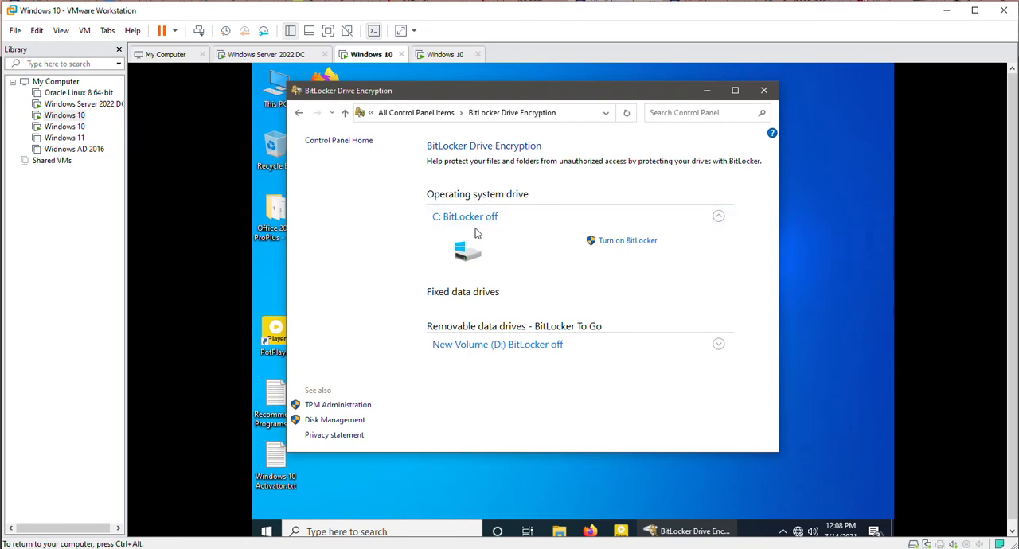
Start turning on BitLocker for drive C:, choose password unlock at startup, enter and confirm the drive password, and continue to recovery key backup.
click(621, 242)
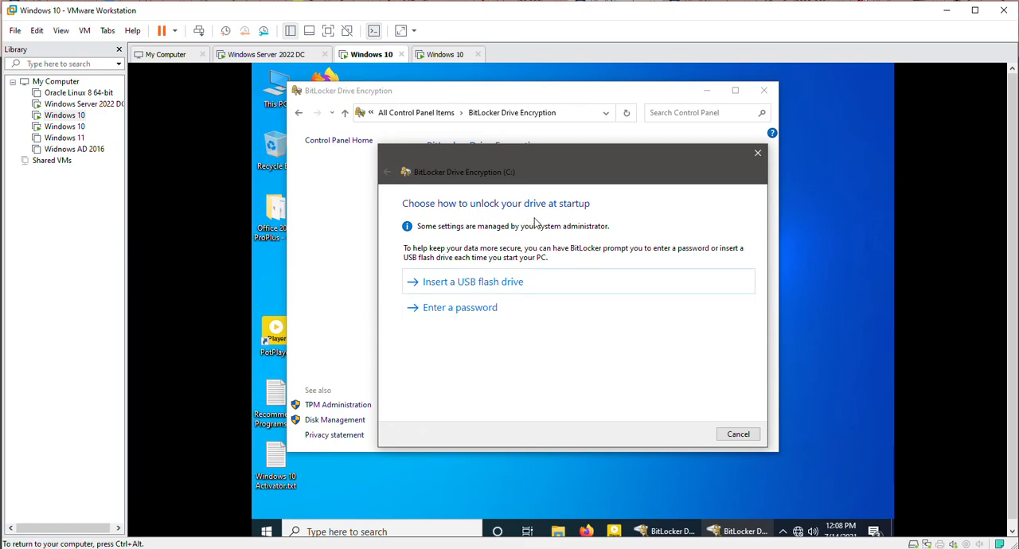
click(457, 310)
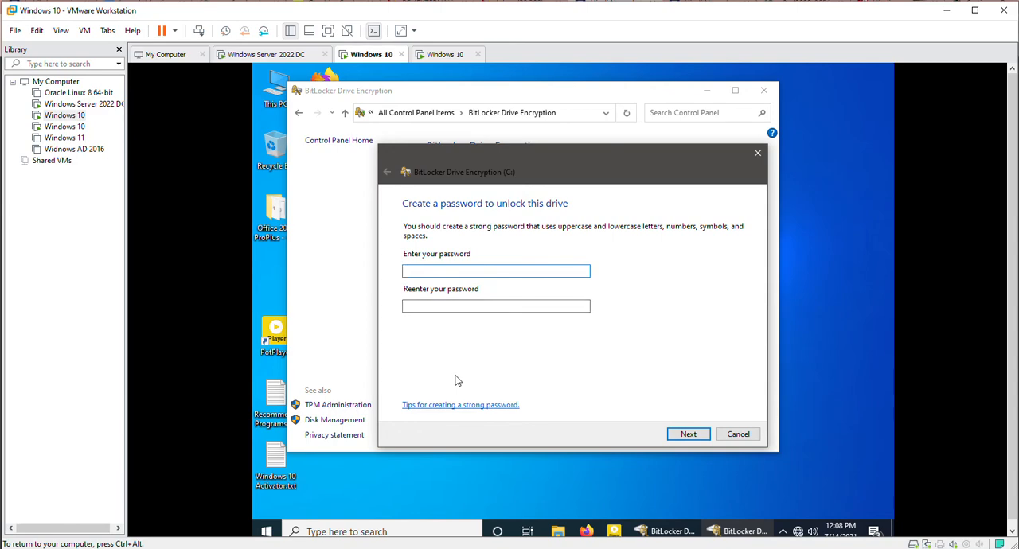
text(••••••••••••)
key(Tab)
text(••••••••)
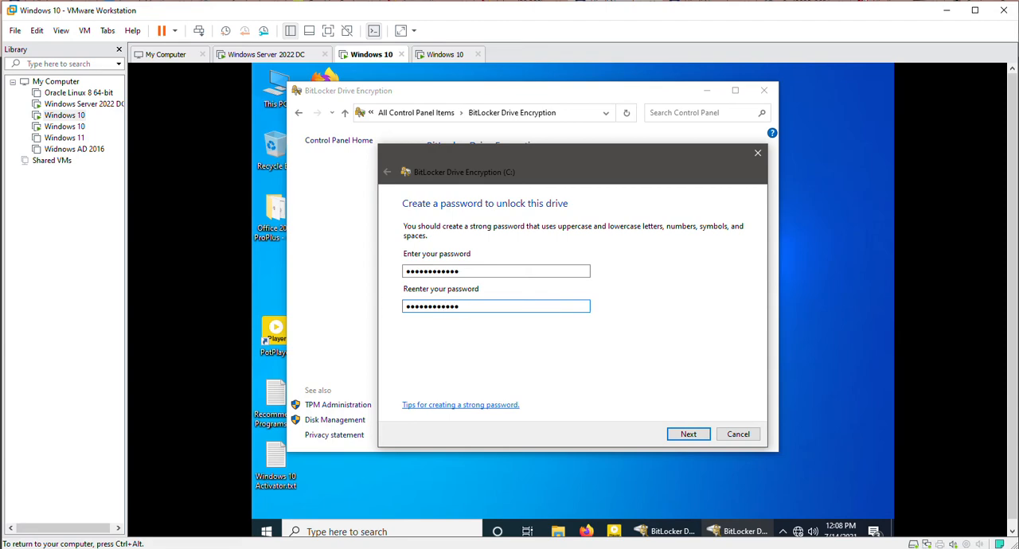
click(689, 437)
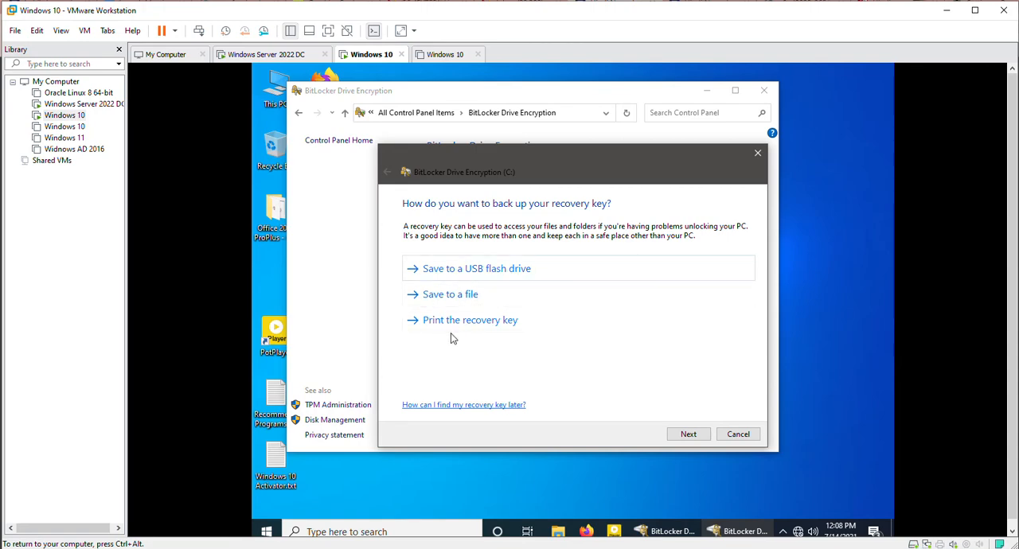
Save the BitLocker recovery key as a text file in \\dcsrv01\bitlockerkey_share and continue to the encryption mode choice.
click(446, 301)
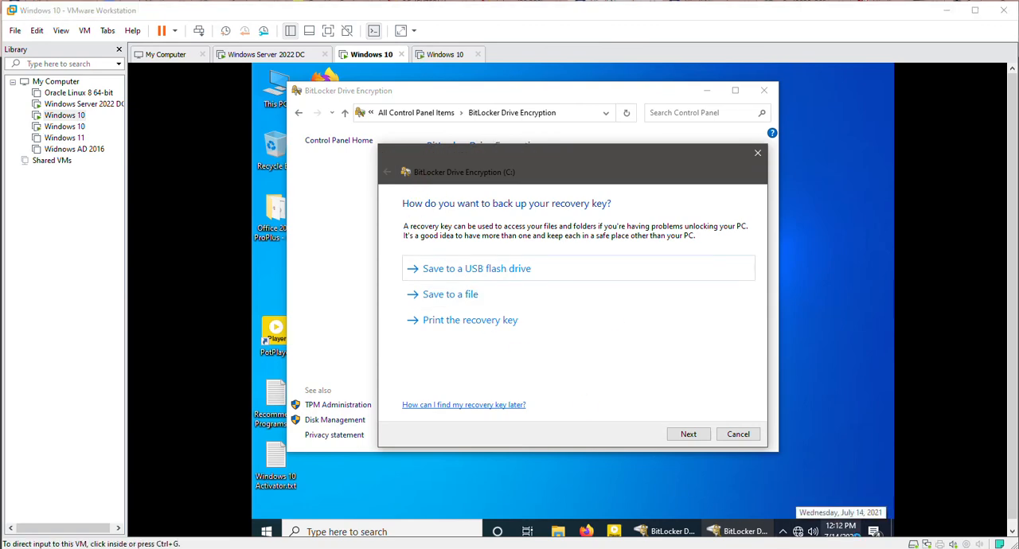
click(465, 298)
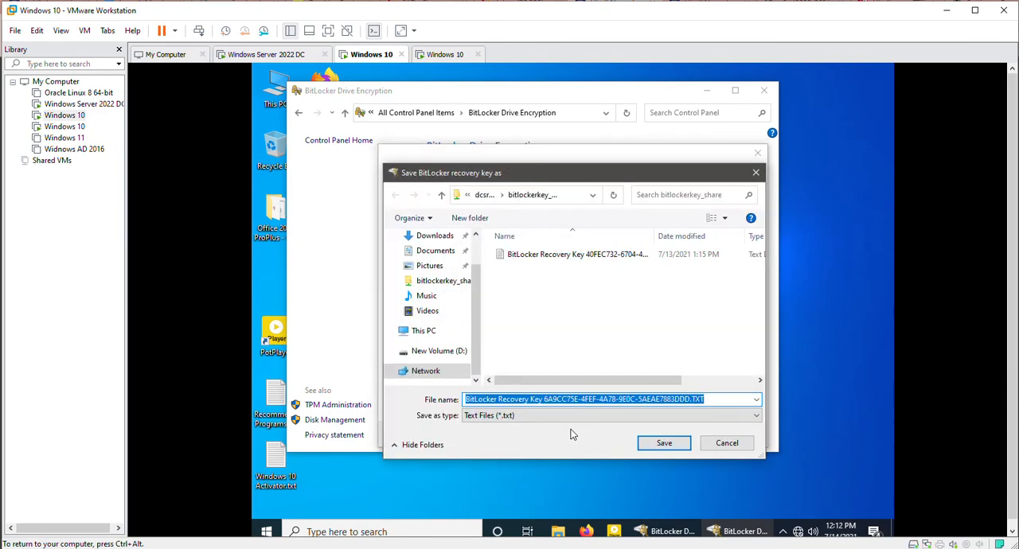
click(570, 198)
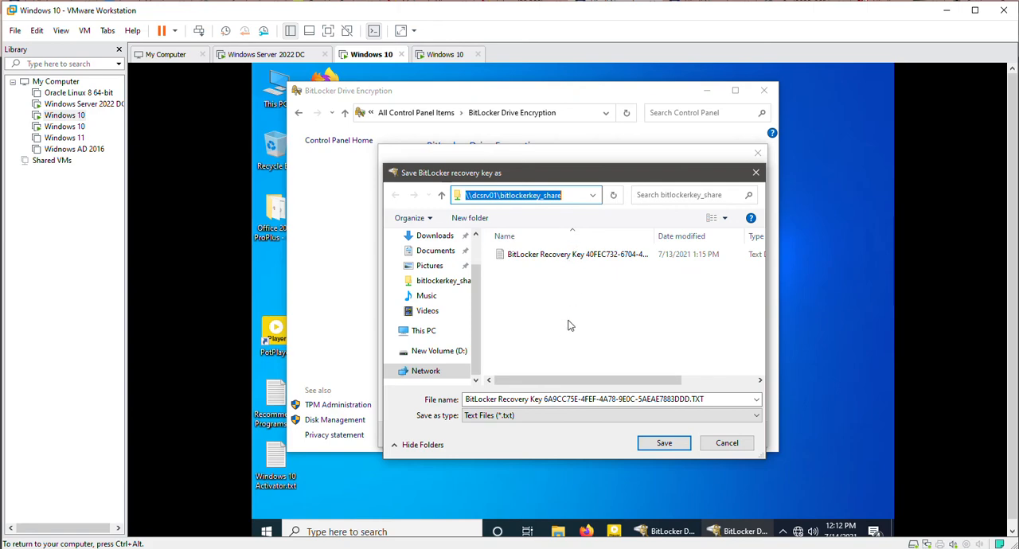
click(666, 447)
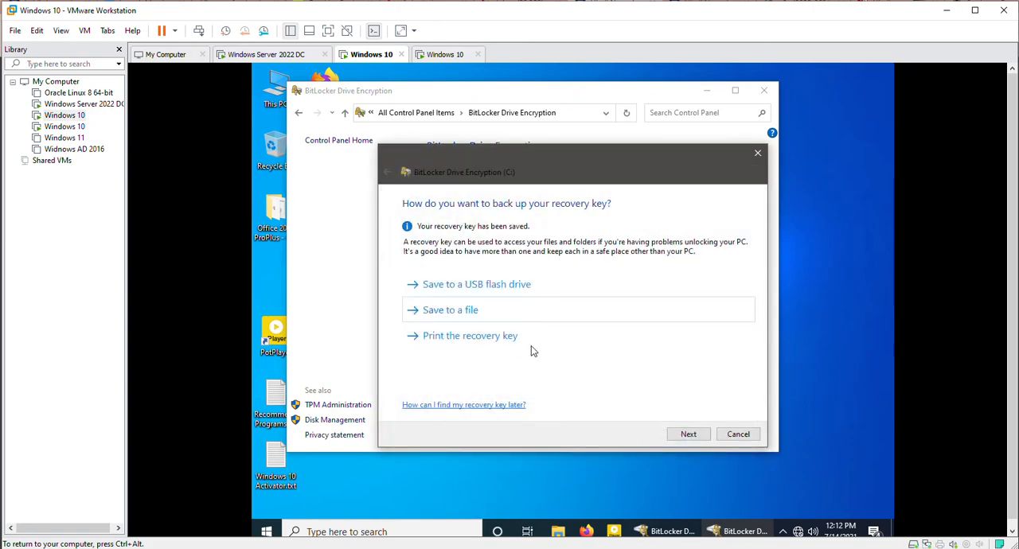
click(686, 434)
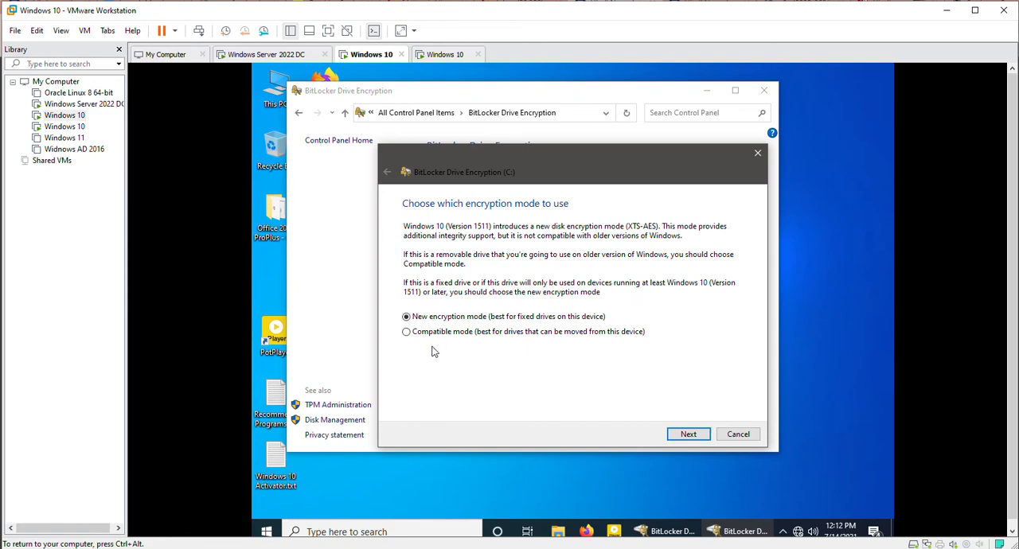
Choose Compatible mode for drive C:, continue with the BitLocker system check enabled, and restart the computer immediately.
click(407, 334)
click(688, 435)
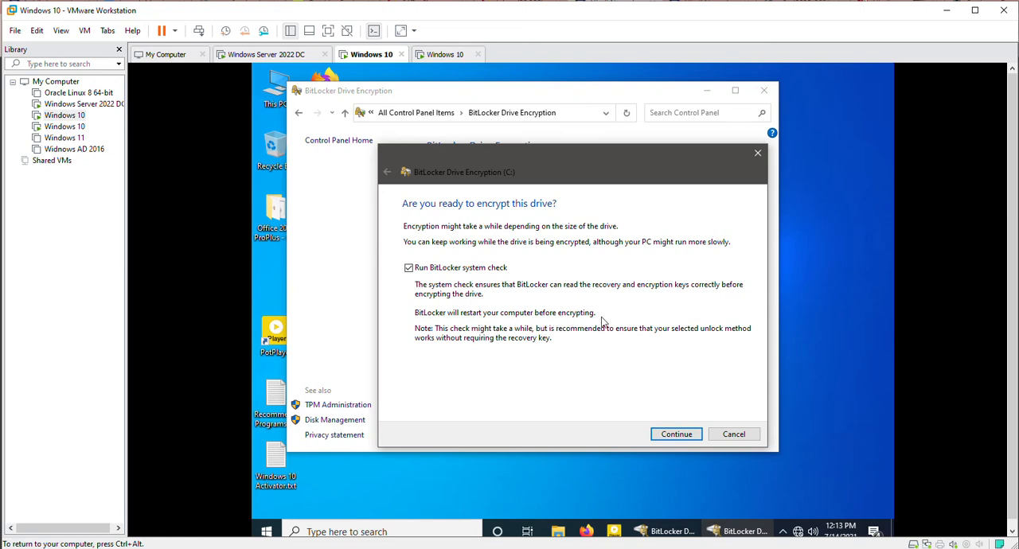
click(679, 435)
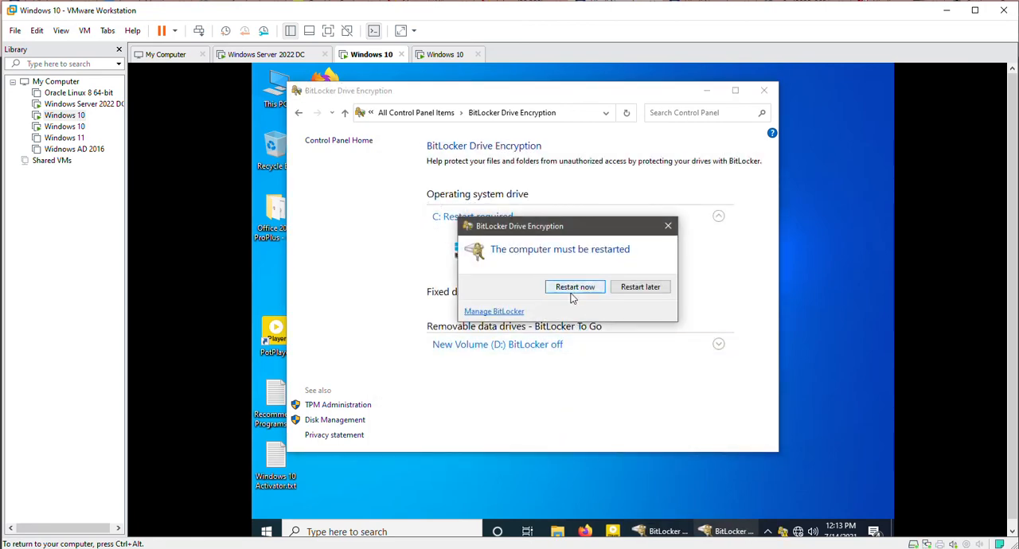
click(571, 290)
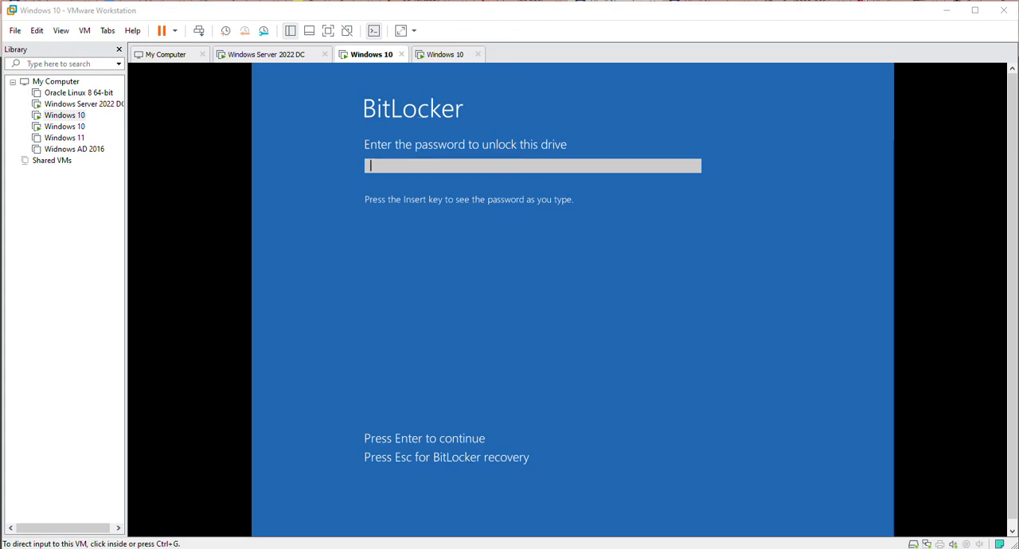
Unlock the encrypted drive at startup by entering the BitLocker drive password.
click(533, 167)
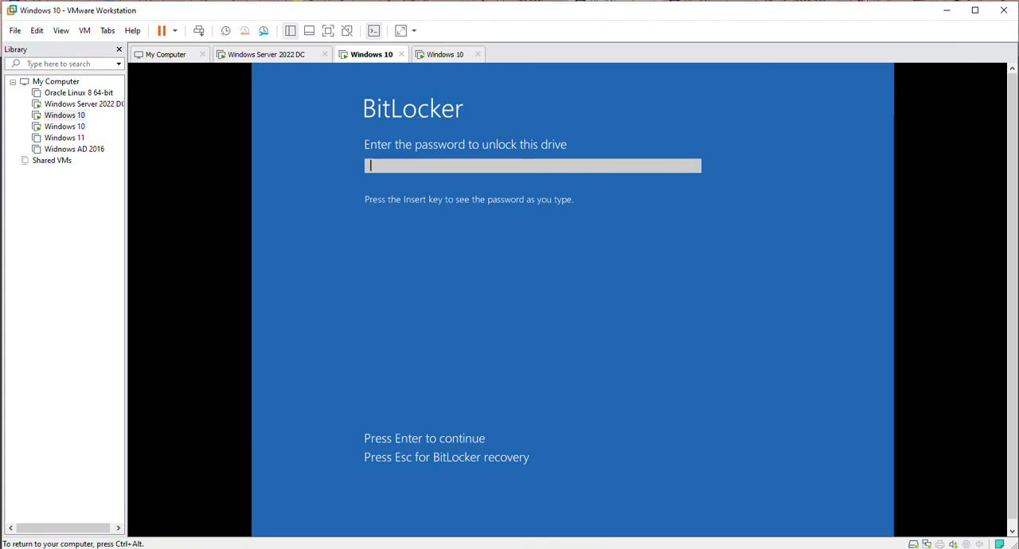
text(••••••••••••)
key(Return)
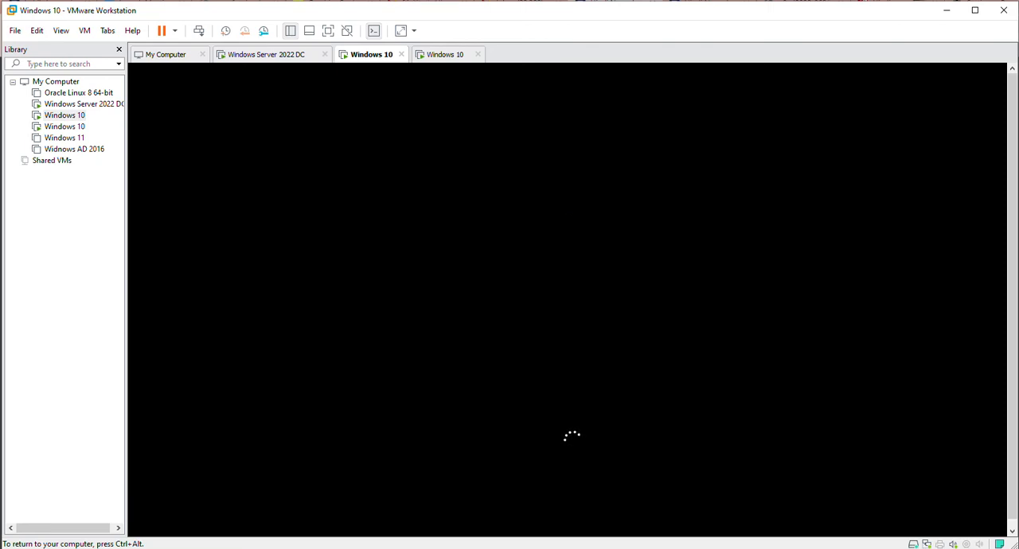
key(ctrl+alt)
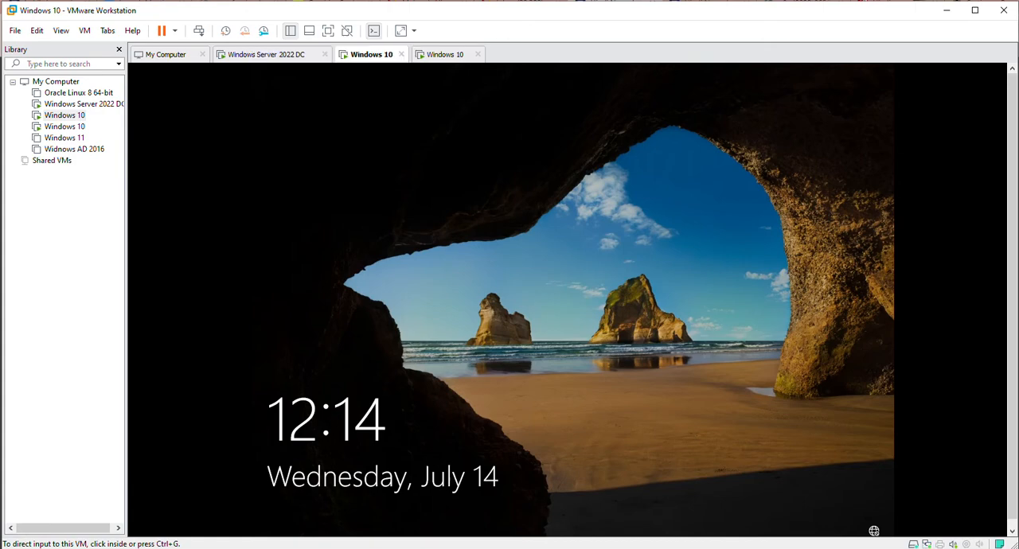
Dismiss the lock screen and sign in to Windows 10 with the domain administrator's account password.
click(302, 202)
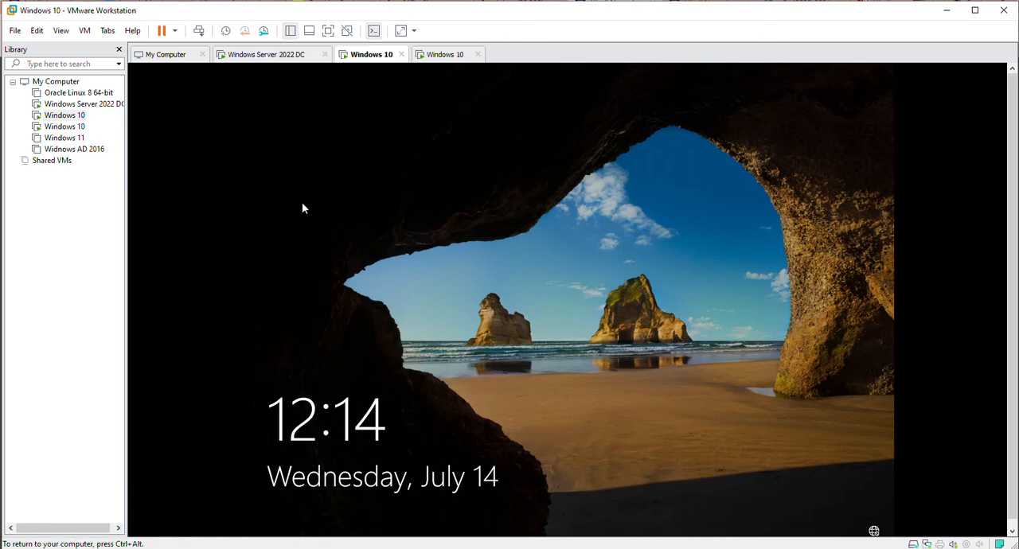
click(366, 277)
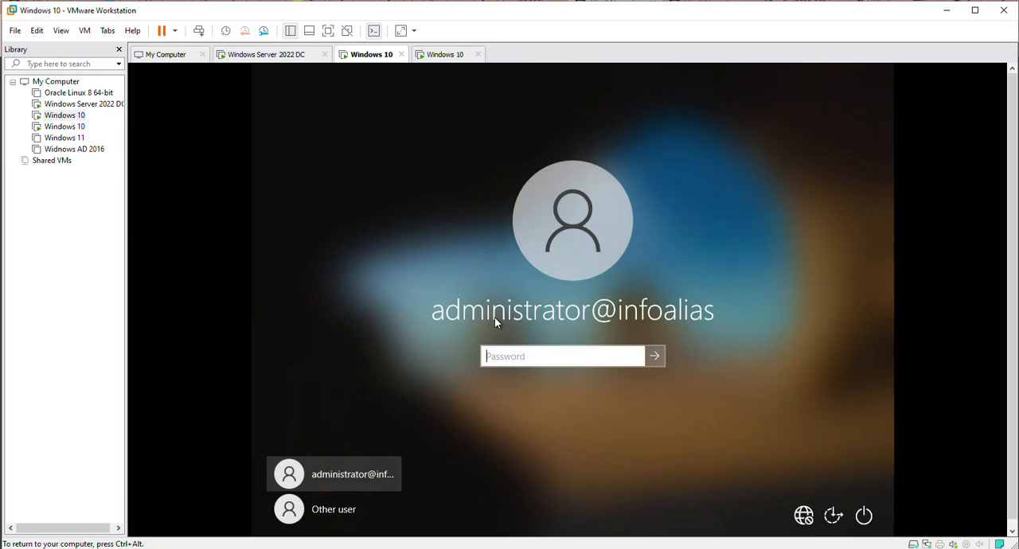
text(••••••••••••)
key(Return)
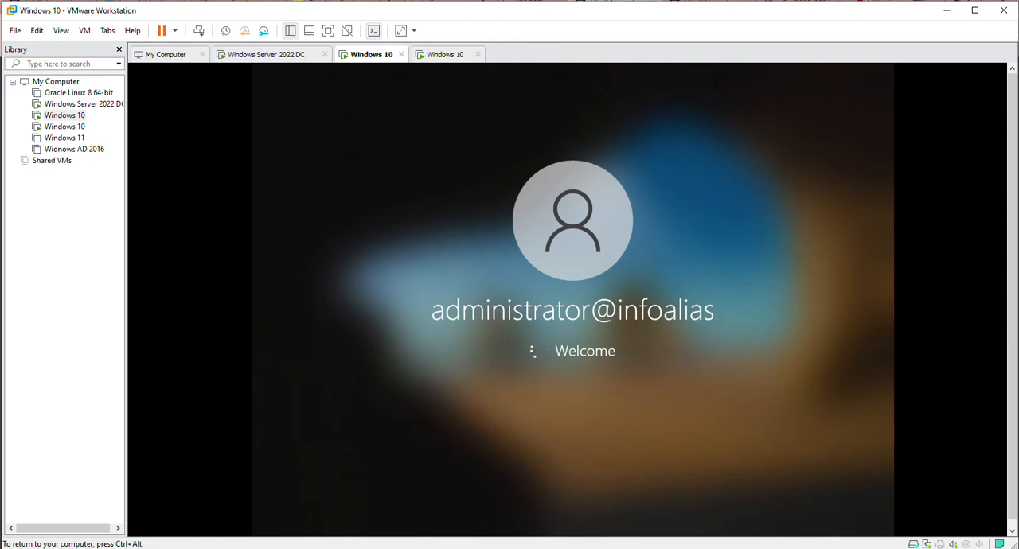
key(ctrl+alt)
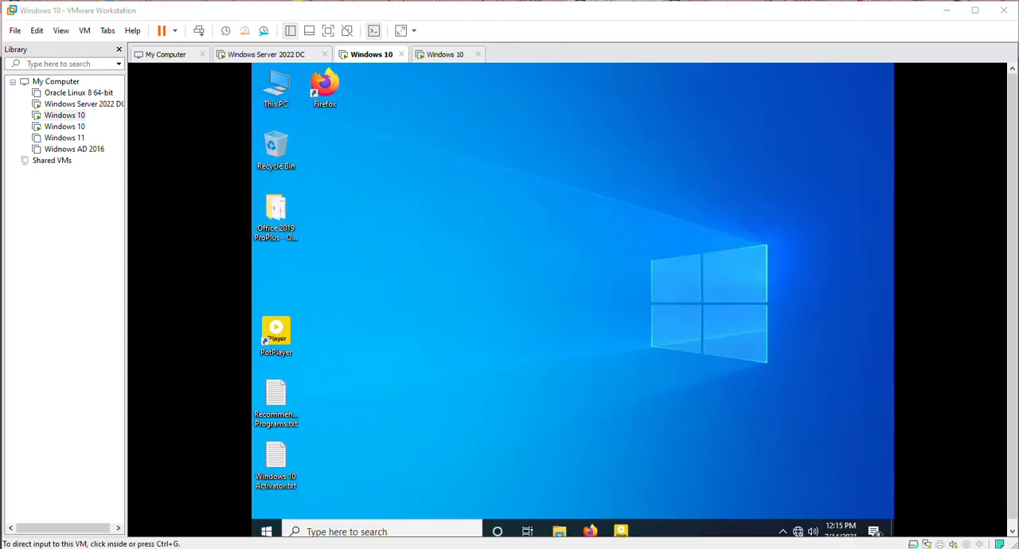
Search Windows for Control Panel and open BitLocker Drive Encryption to check the encryption status of drive C:.
click(267, 530)
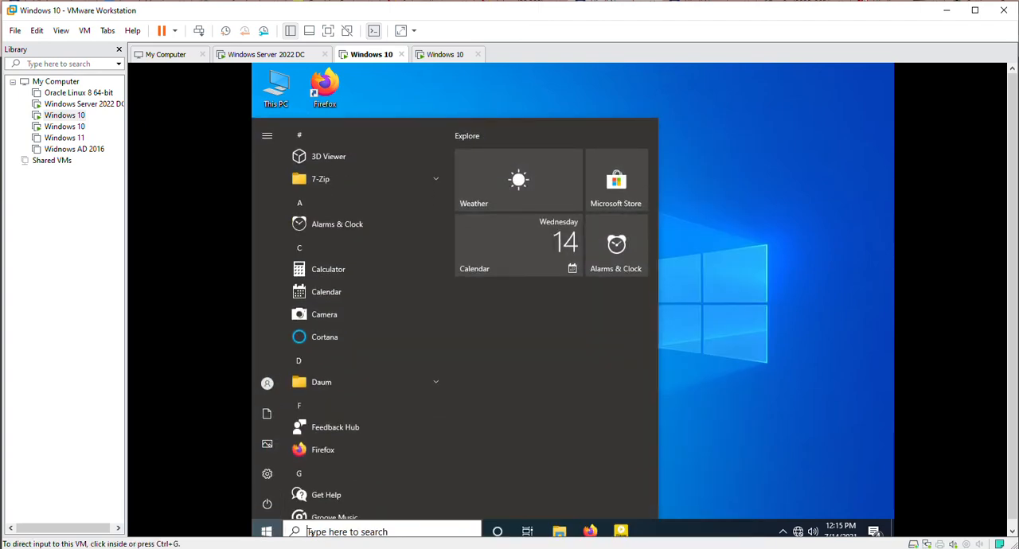
click(307, 532)
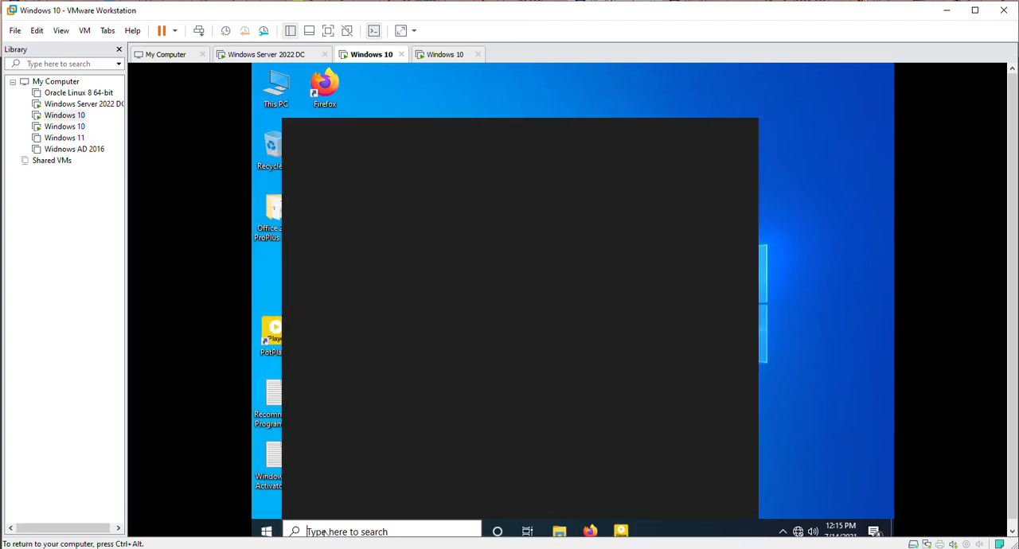
text(contr)
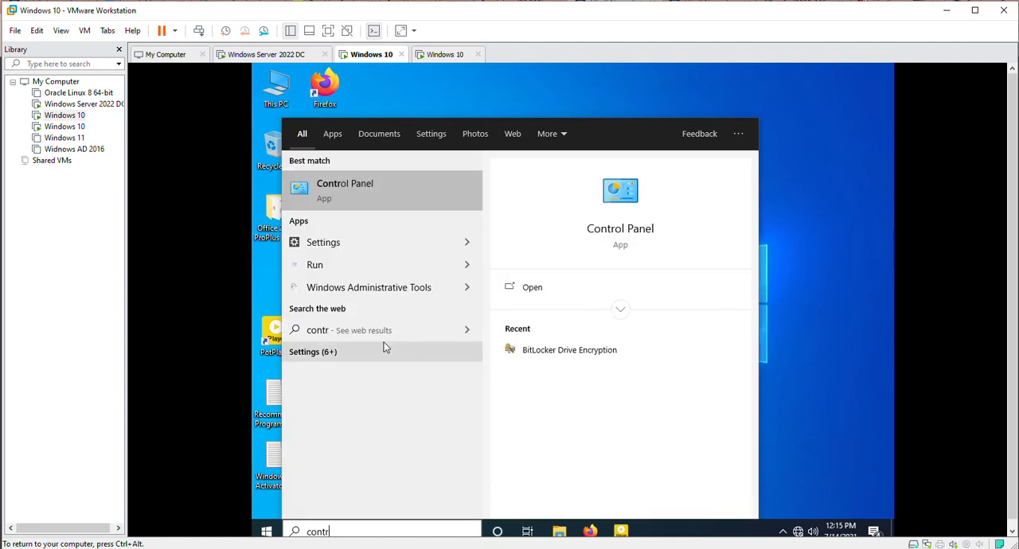
click(581, 357)
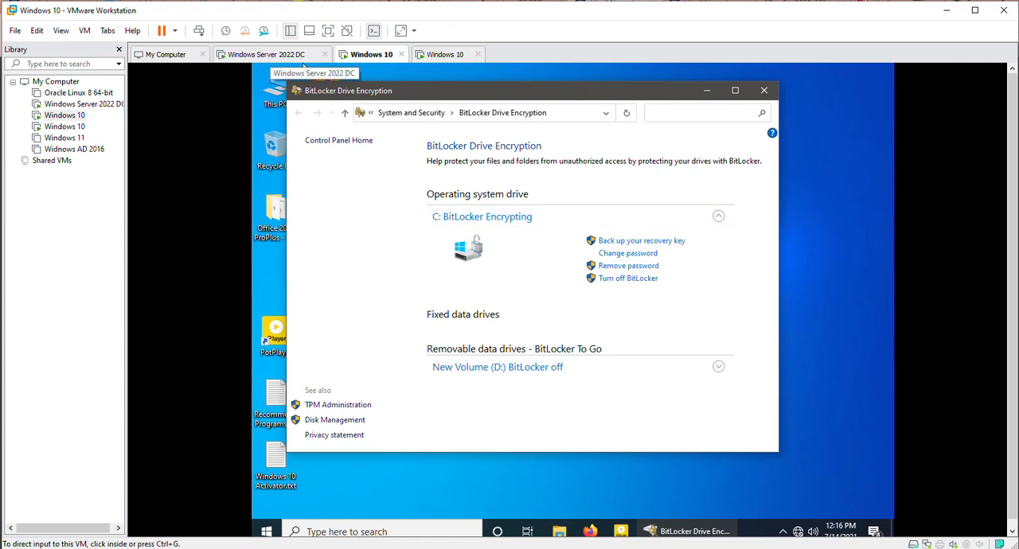
Switch to the Windows Server 2022 DC machine and view the BitLocker recovery passwords of PC01 in the Bitlocker Mgmt OU.
click(261, 55)
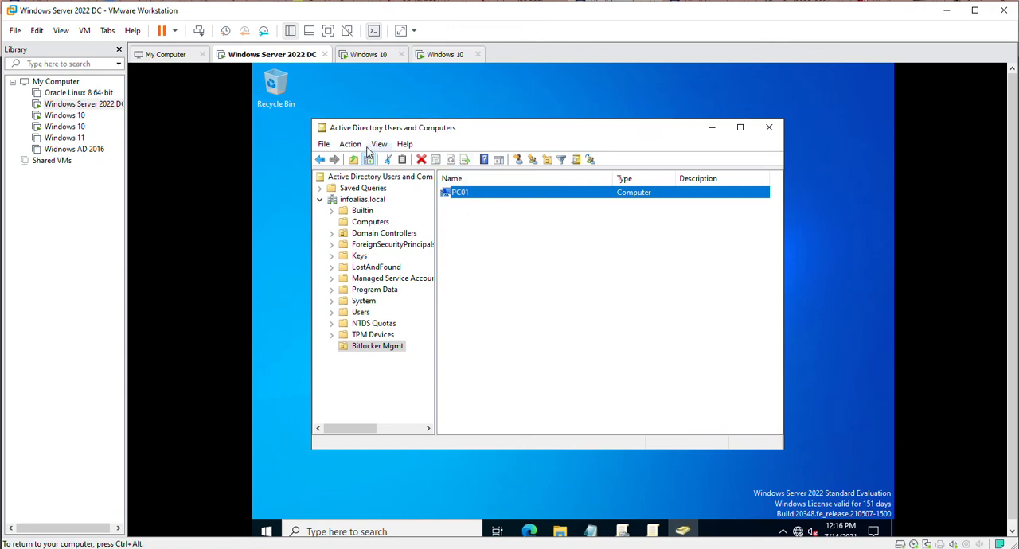
click(316, 204)
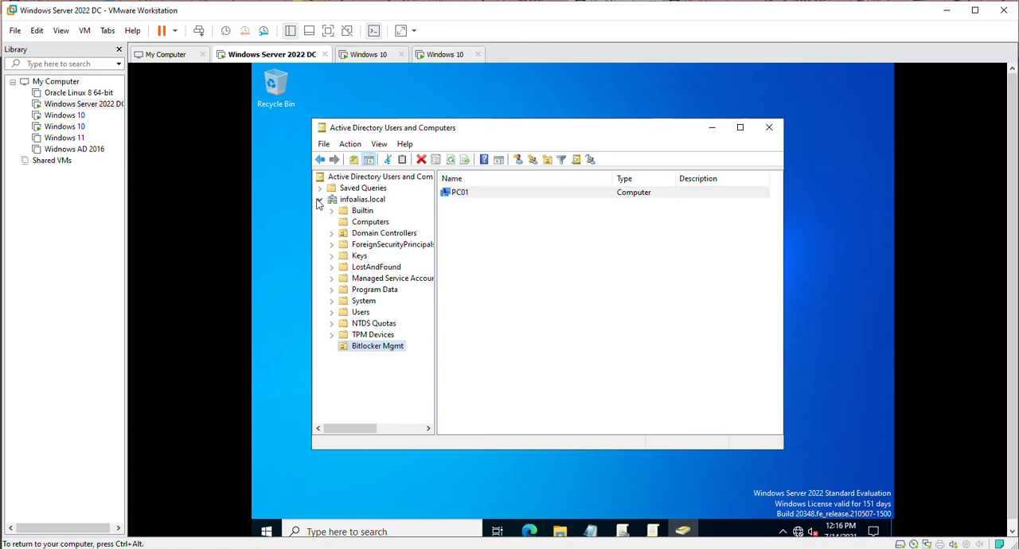
click(319, 201)
click(319, 199)
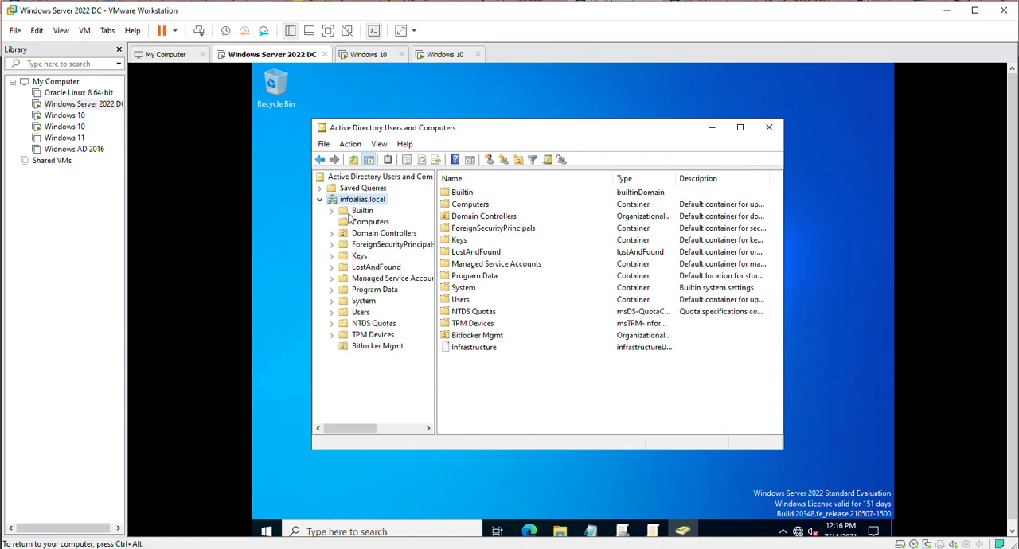
click(373, 348)
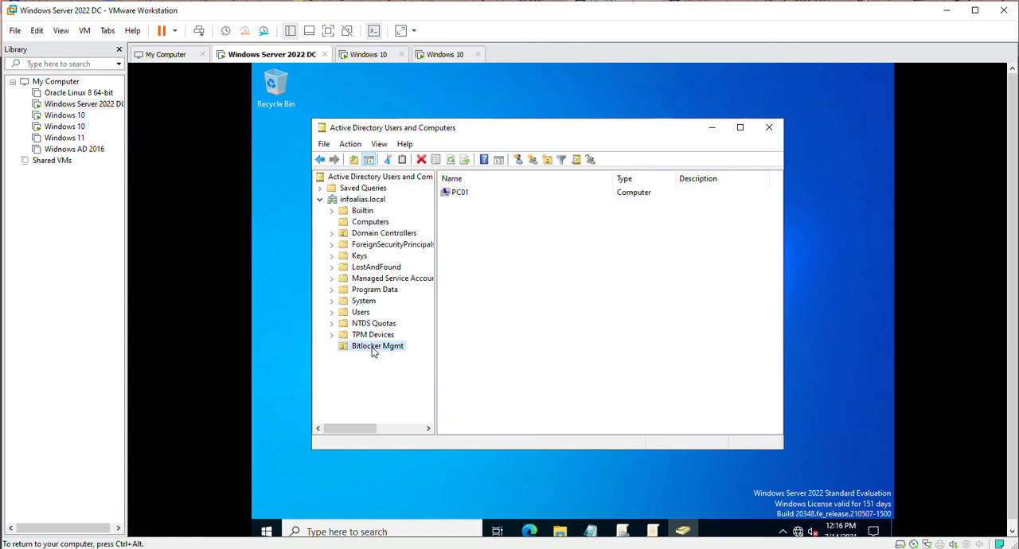
click(467, 199)
click(467, 199)
double_click(466, 198)
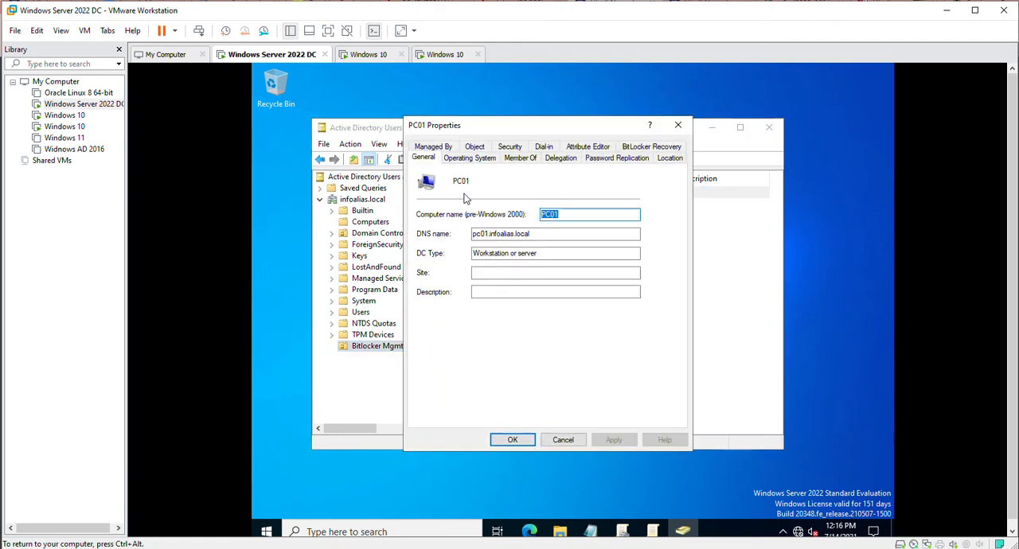
click(651, 148)
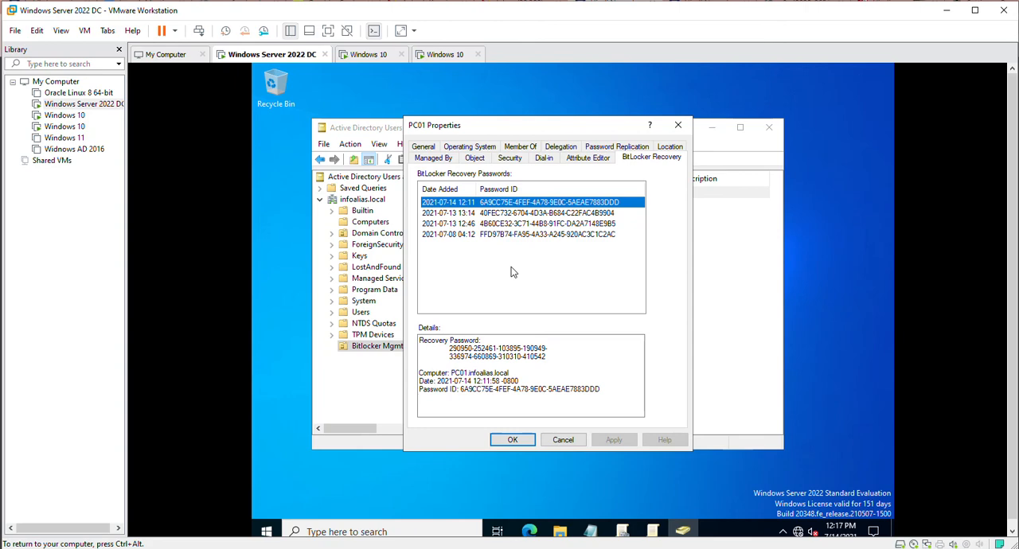
Check the Windows 10 client's BitLocker status again, then close PC01's properties and Active Directory Users and Computers on the server.
click(367, 54)
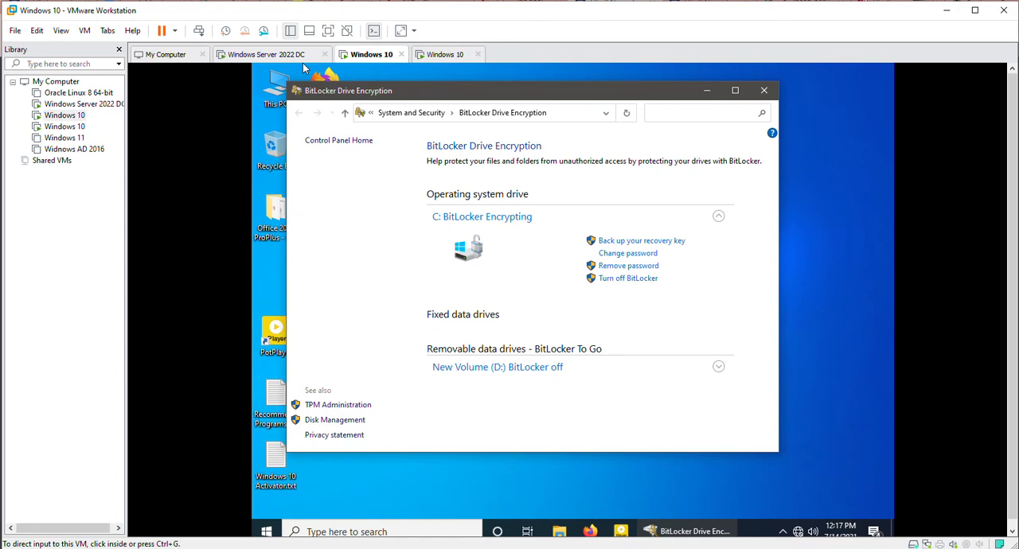
click(296, 54)
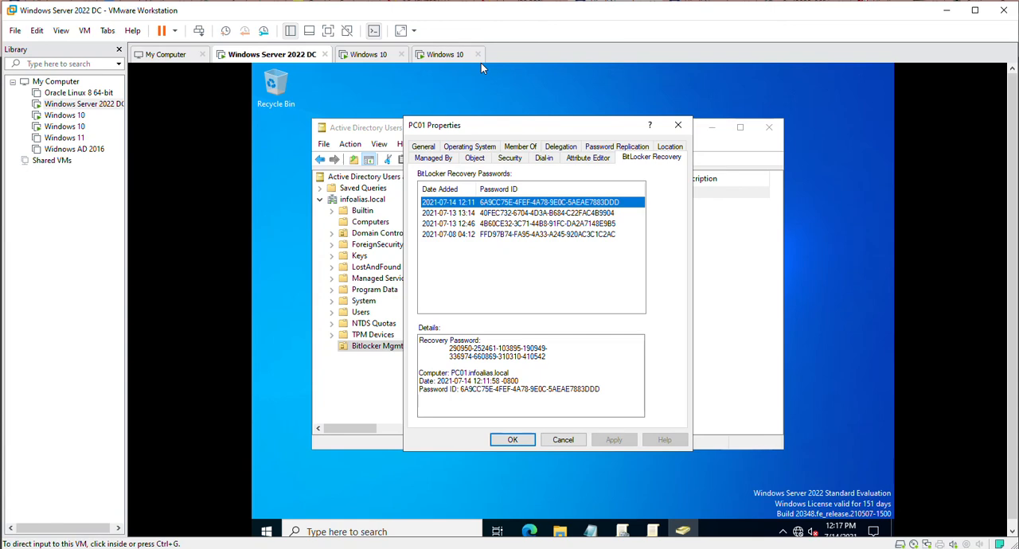
click(368, 54)
click(562, 439)
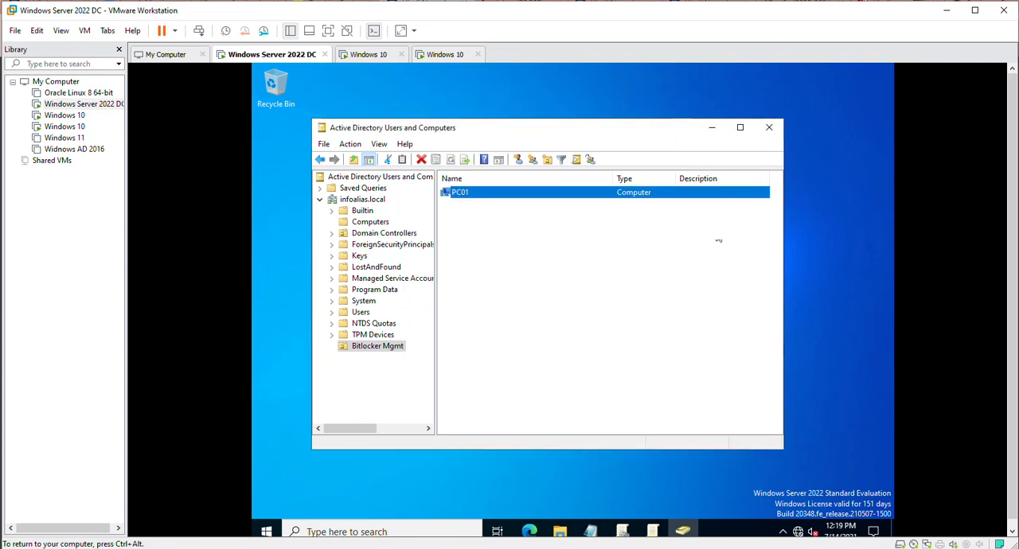
click(771, 126)
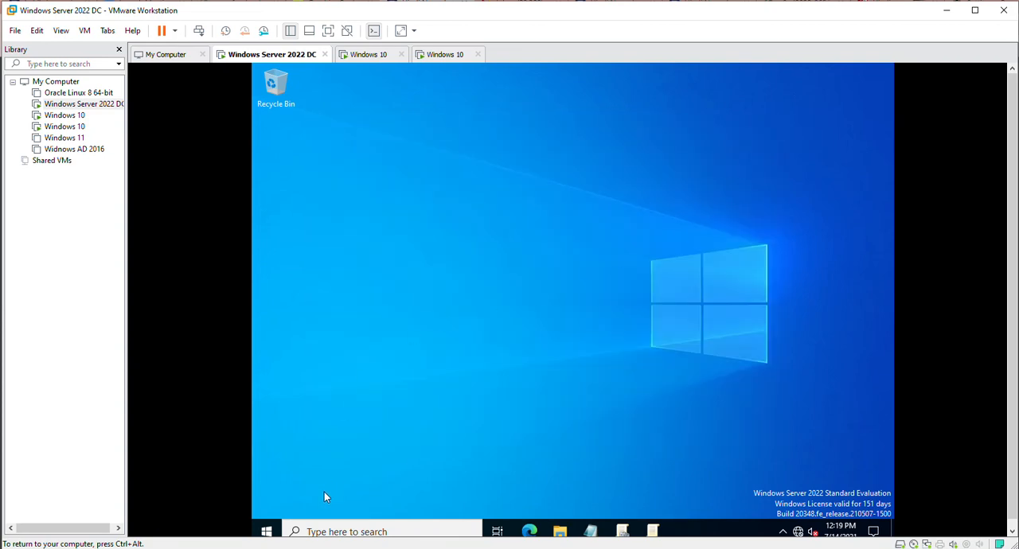
Reopen Active Directory Users and Computers by searching for dsa and view the BitLocker recovery passwords in PC01's properties.
click(268, 530)
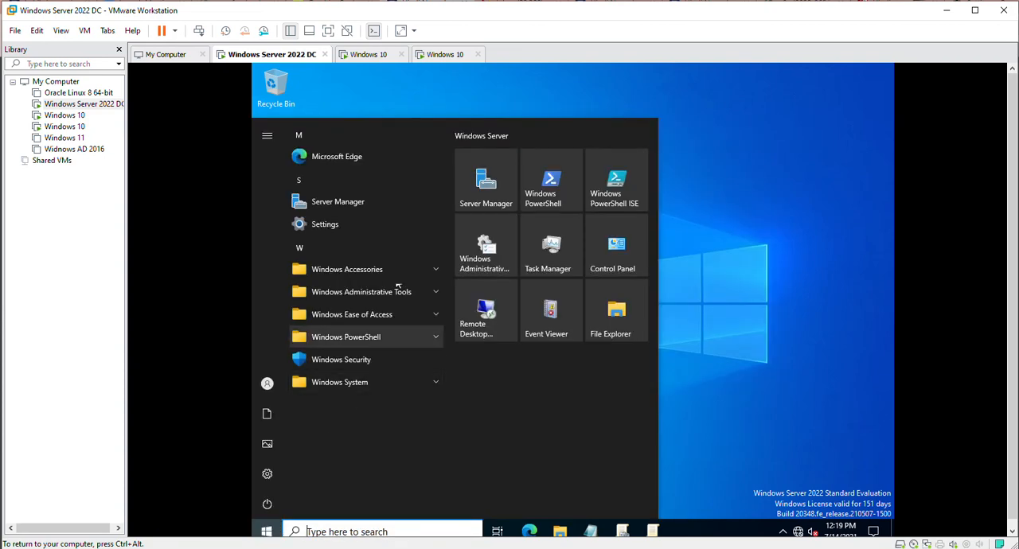
click(326, 533)
text(dsa.)
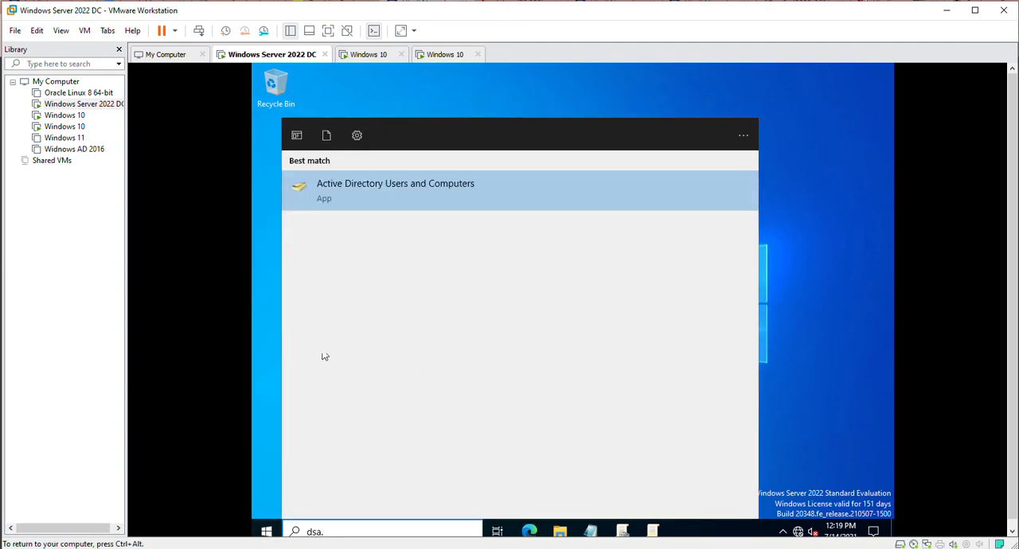
click(405, 175)
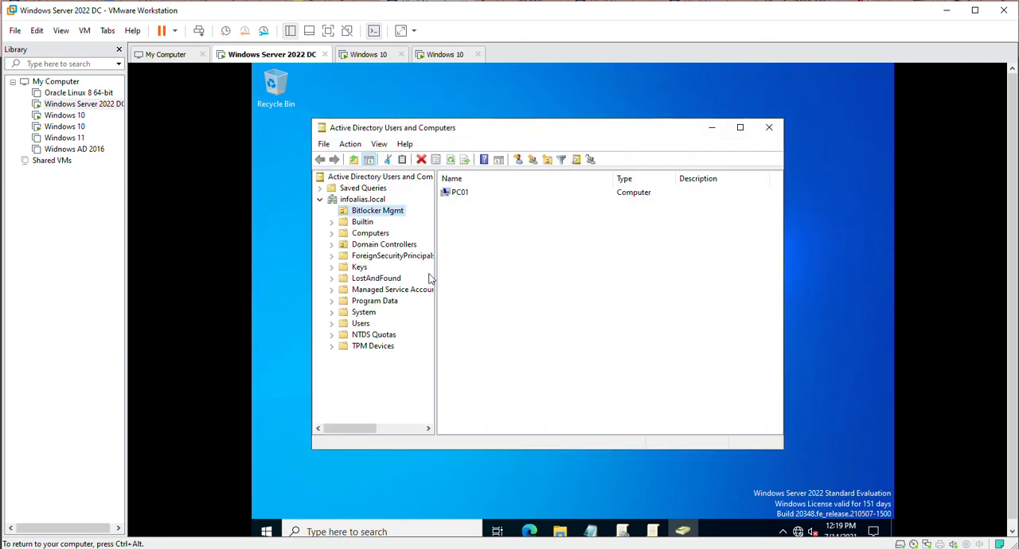
double_click(454, 194)
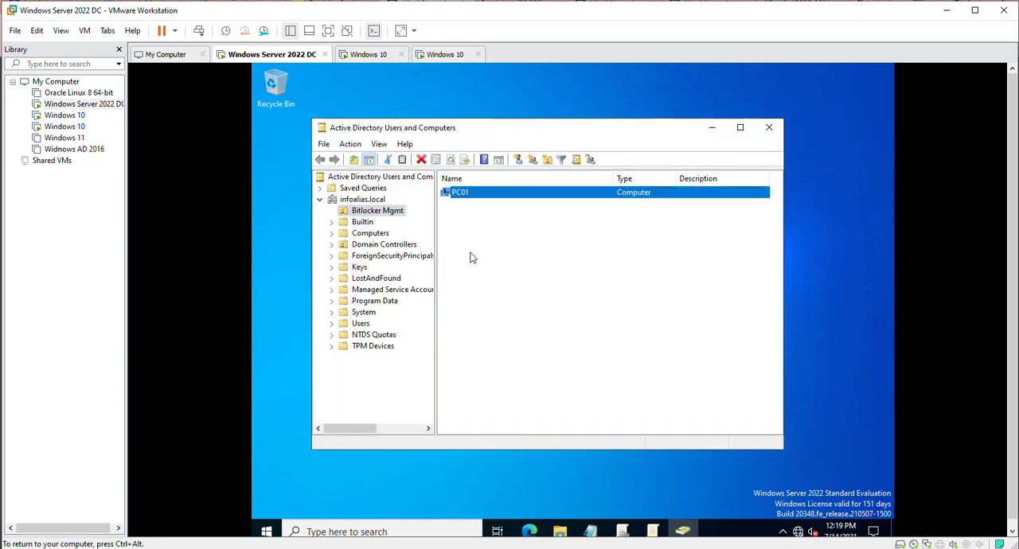
click(651, 147)
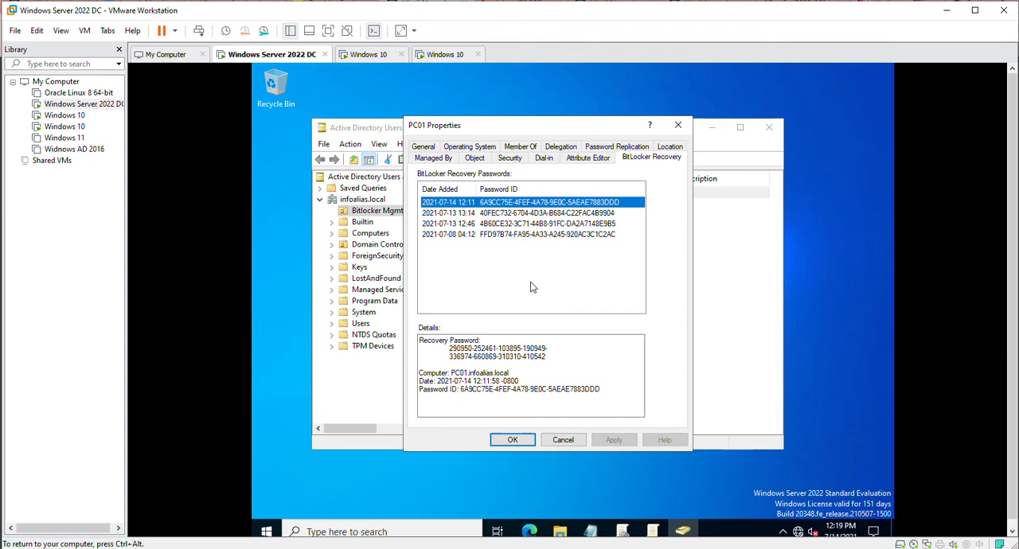
Open the bitlockerkey_share folder, refresh it and view the BitLocker recovery key text file dated 7/14/2021, closing the file when done.
click(514, 276)
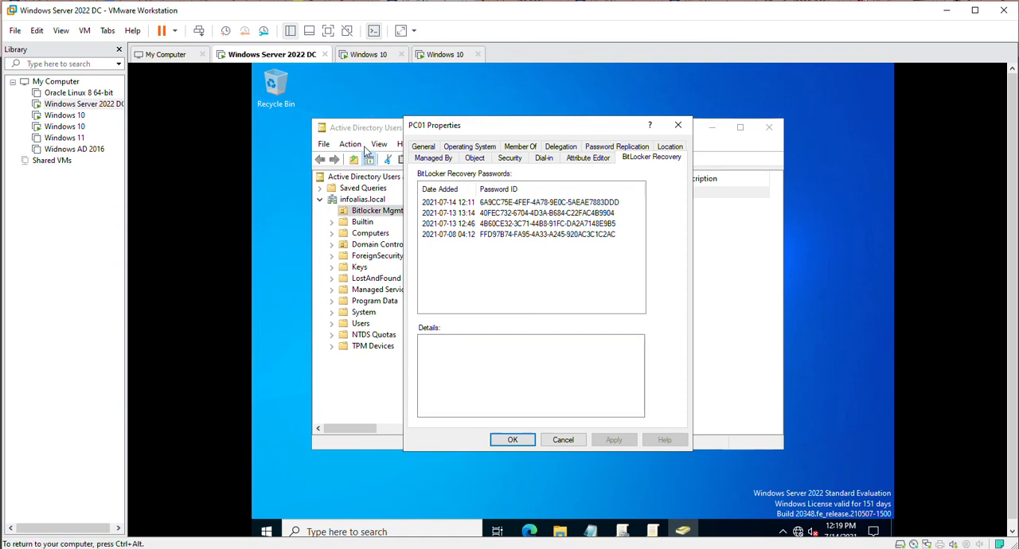
click(374, 254)
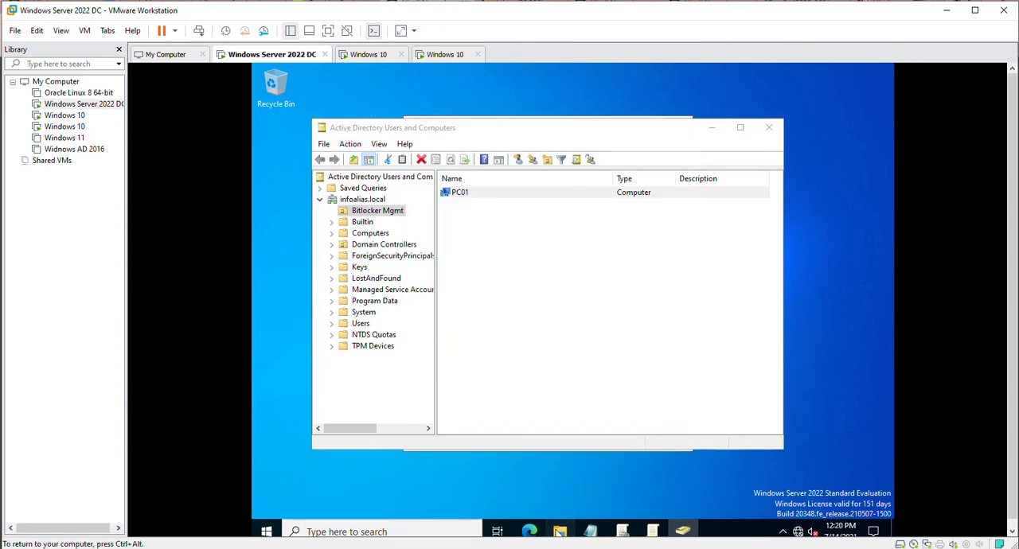
click(559, 532)
right_click(487, 286)
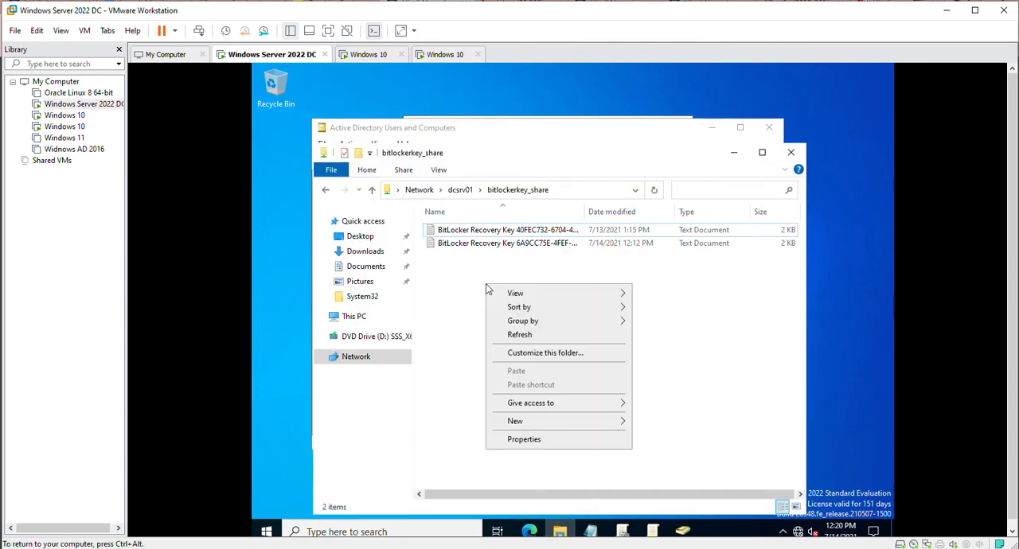
click(517, 337)
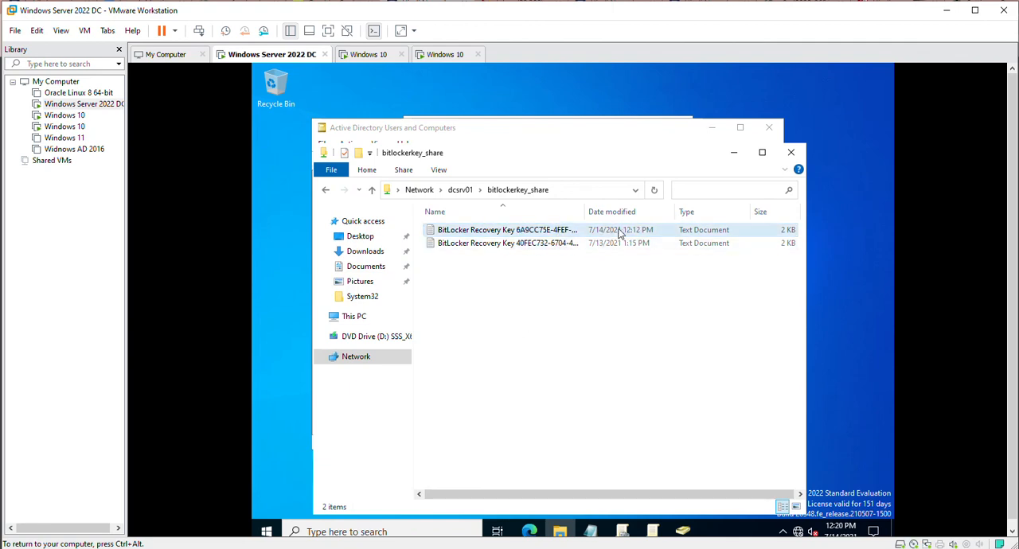
double_click(577, 232)
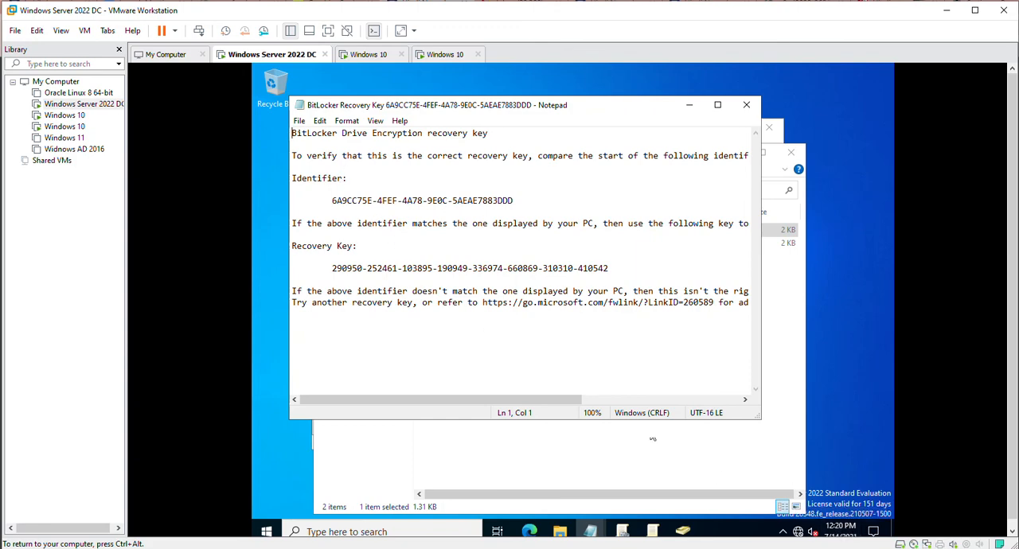
click(747, 106)
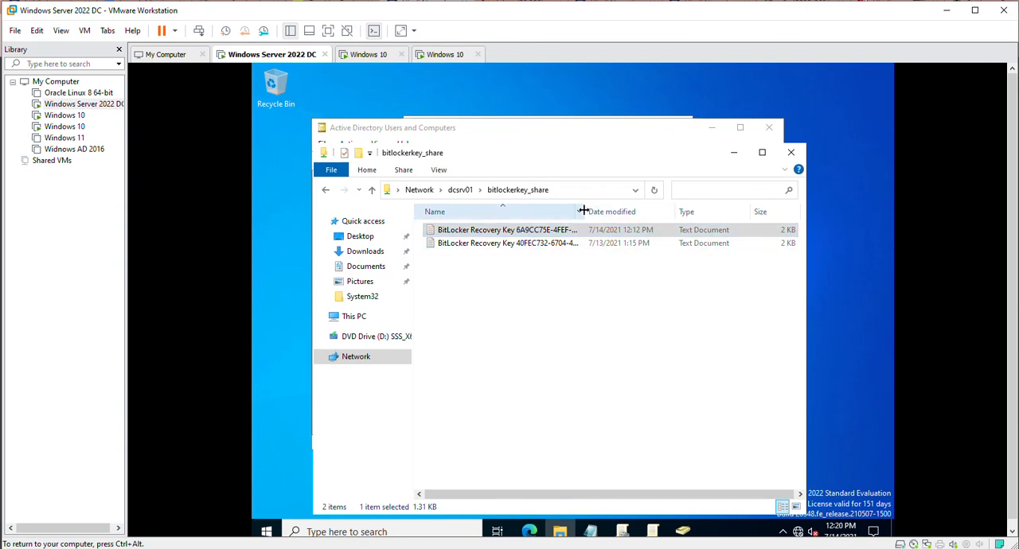
Widen the Name column in bitlockerkey_share to show the full file names and reopen PC01's BitLocker recovery passwords for comparison.
drag(585, 211, 702, 220)
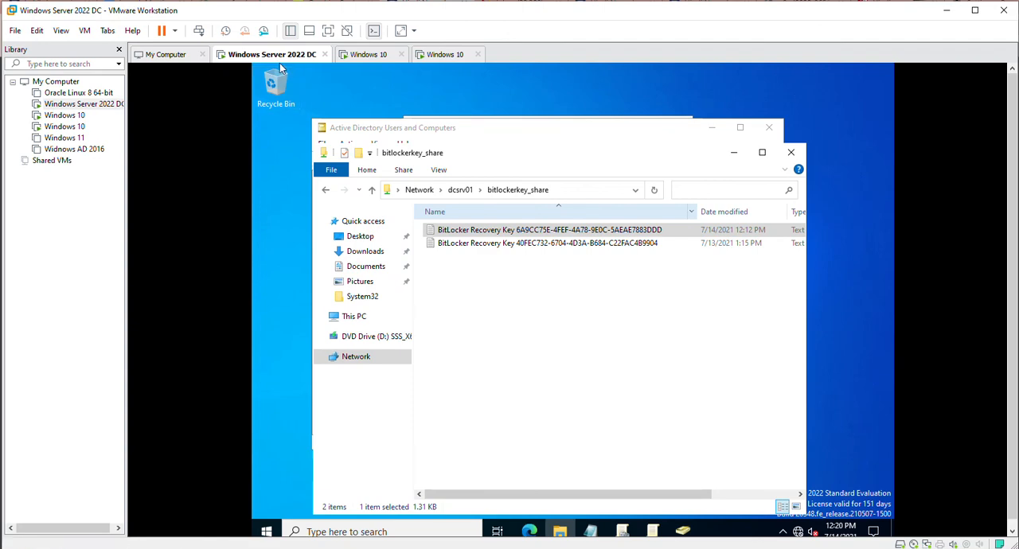
click(683, 531)
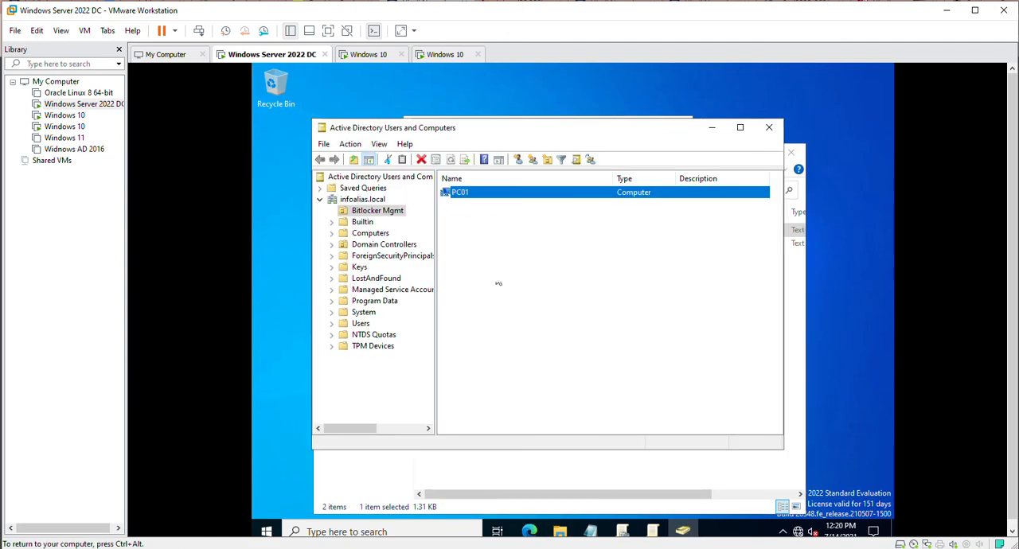
double_click(461, 193)
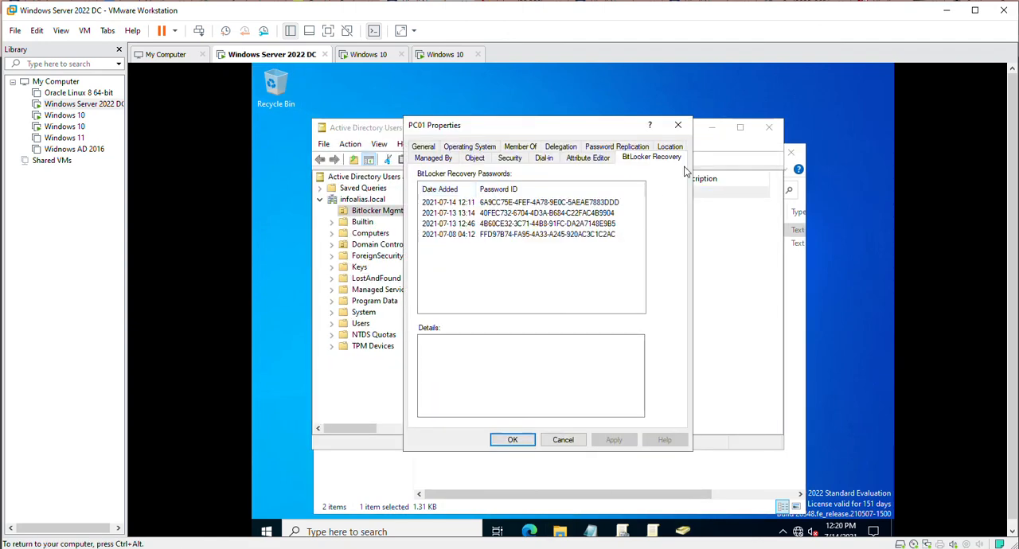
drag(573, 133, 541, 306)
click(802, 347)
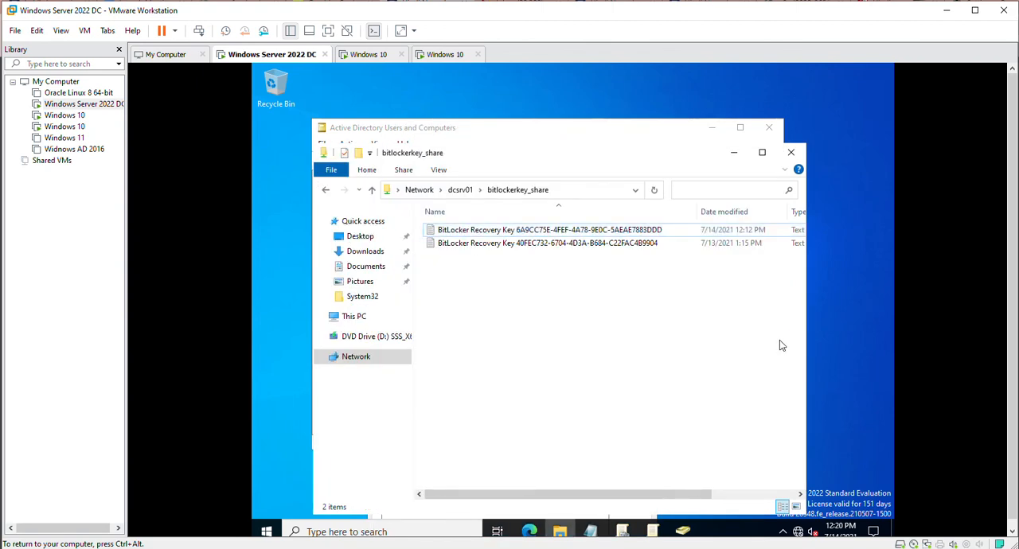
Arrange the Active Directory Users and Computers and bitlockerkey_share windows around PC01's properties and compare the password IDs with the key file names.
click(666, 136)
drag(657, 135, 561, 93)
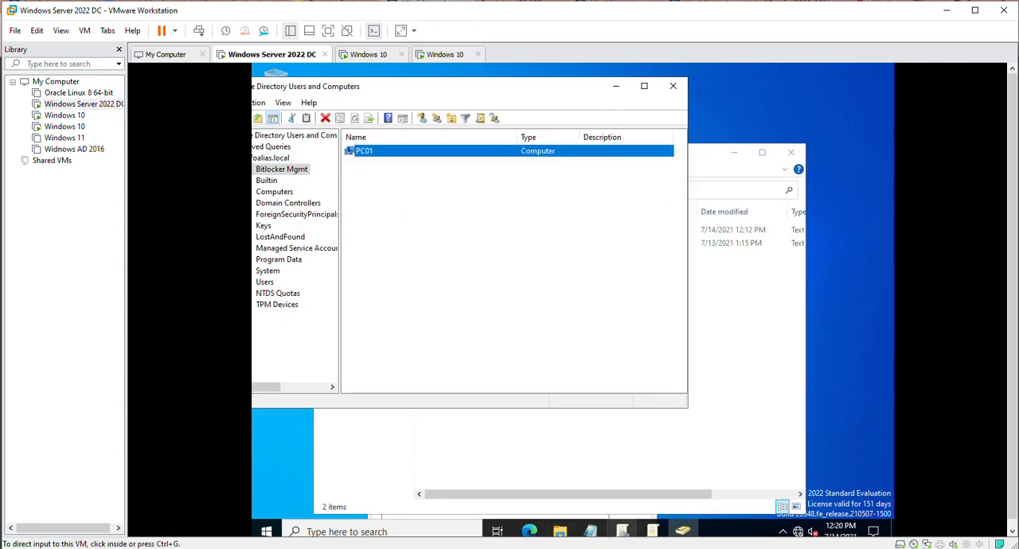
click(676, 531)
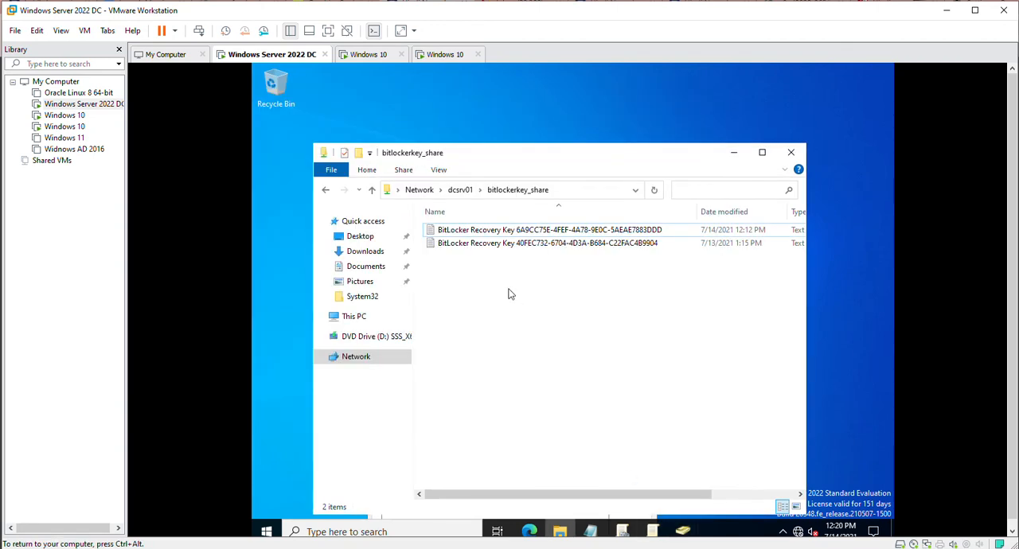
click(683, 531)
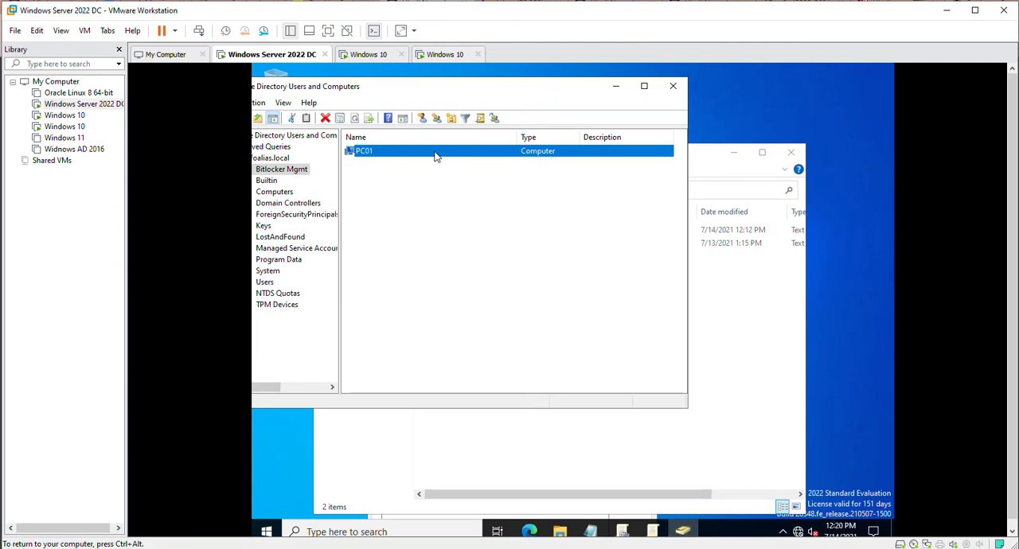
double_click(396, 152)
click(560, 531)
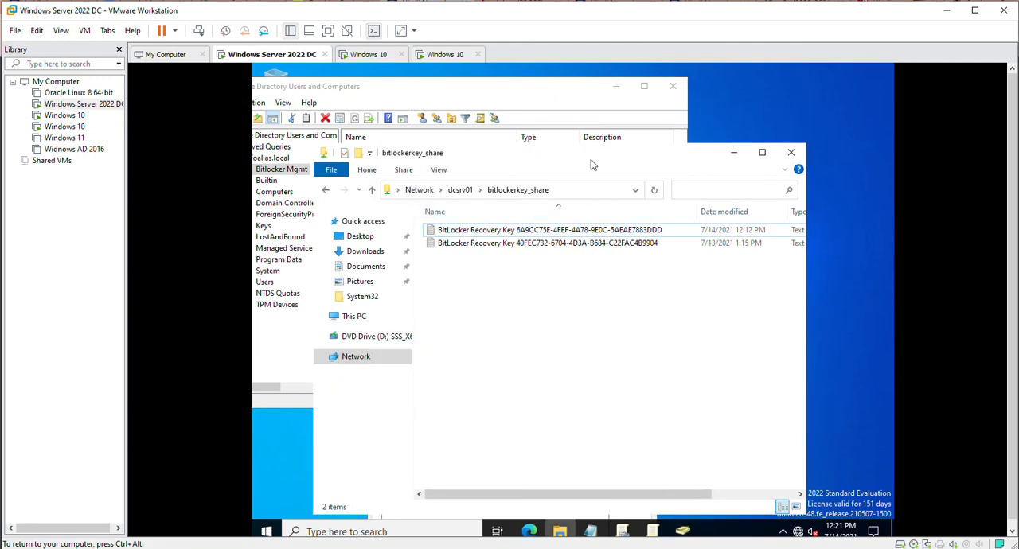
drag(605, 157, 819, 174)
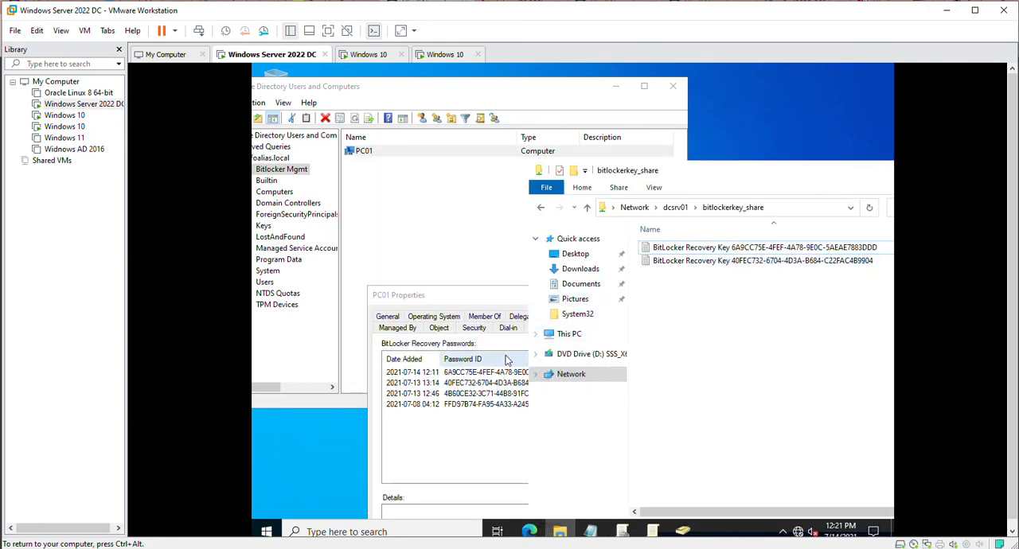
click(475, 304)
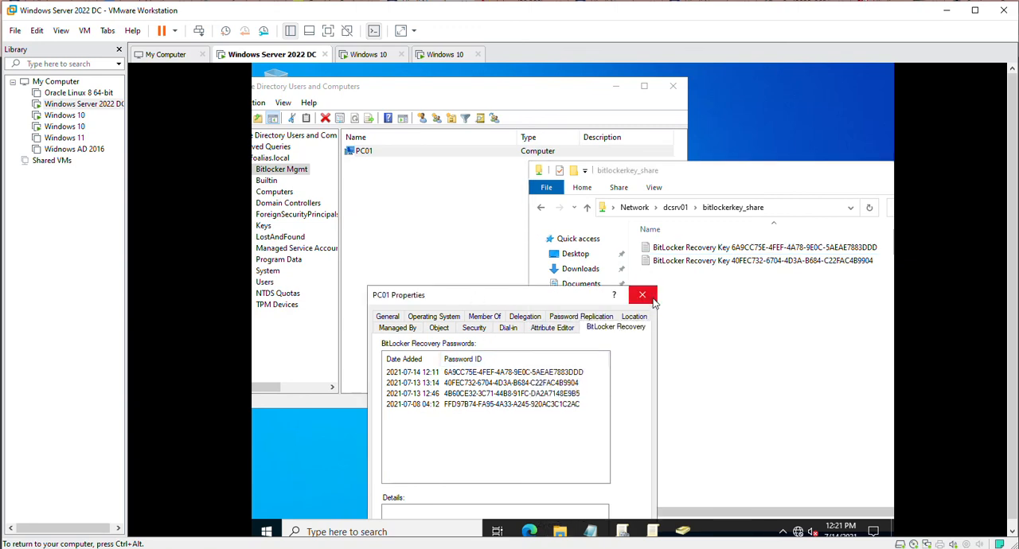
Close the bitlockerkey_share folder, PC01's properties and Active Directory Users and Computers.
drag(674, 164, 477, 172)
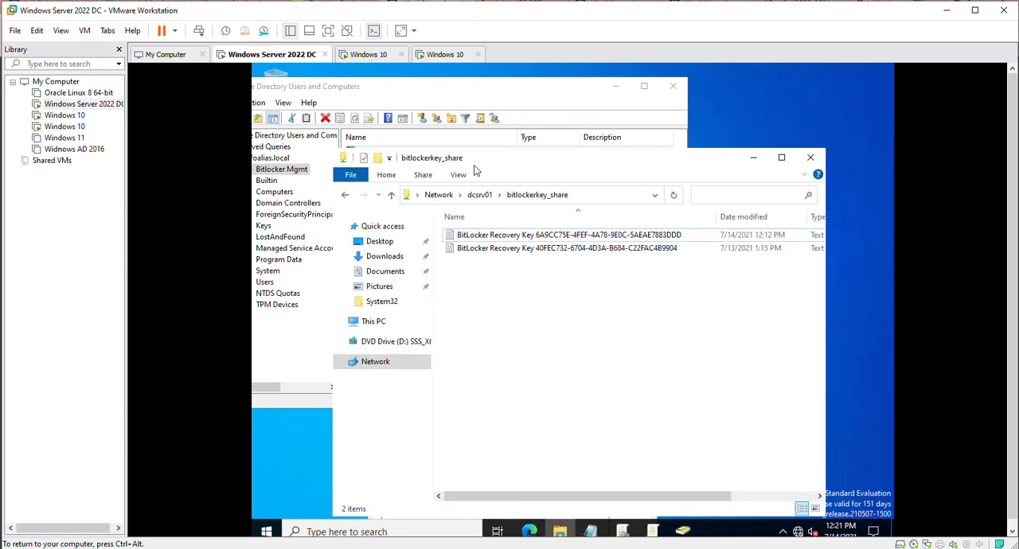
click(805, 160)
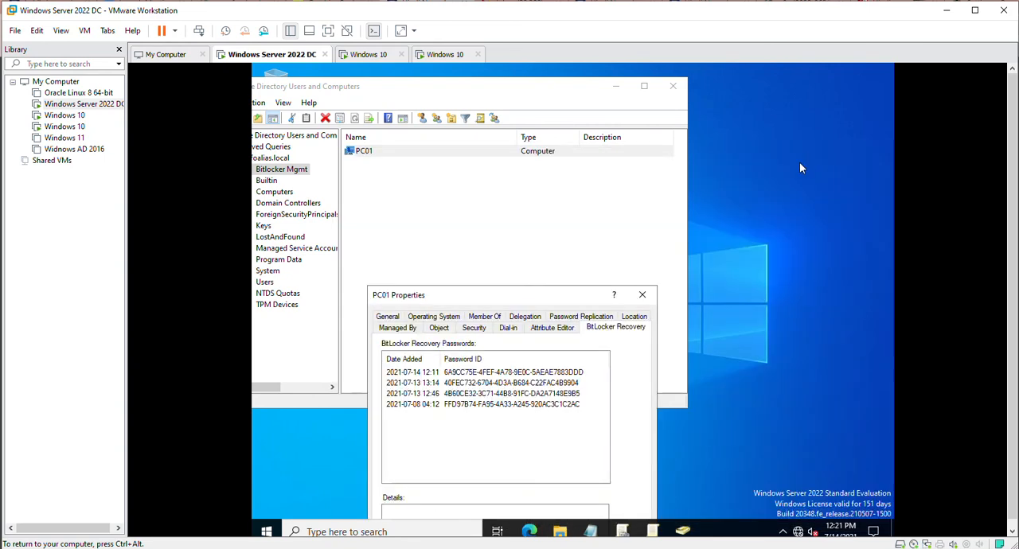
click(642, 297)
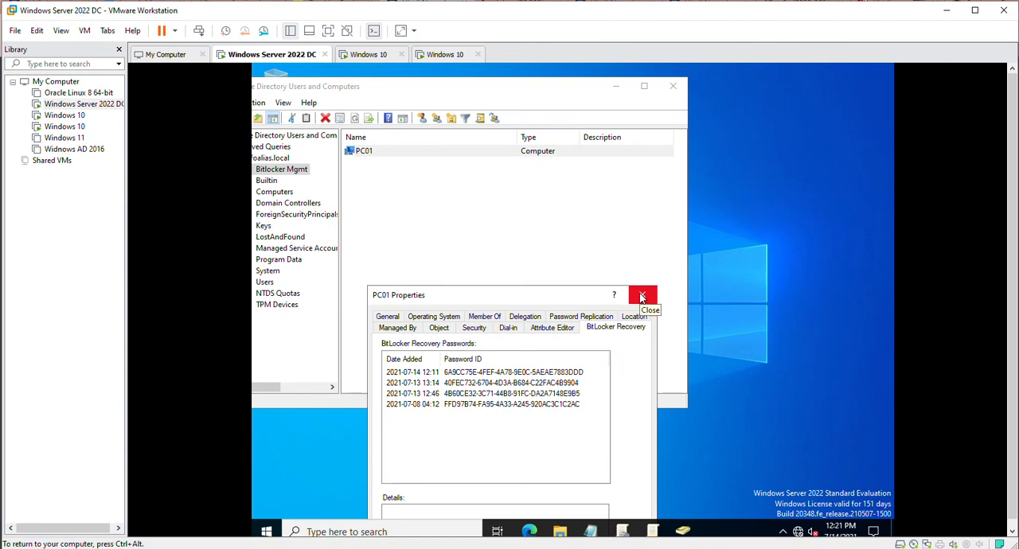
click(672, 88)
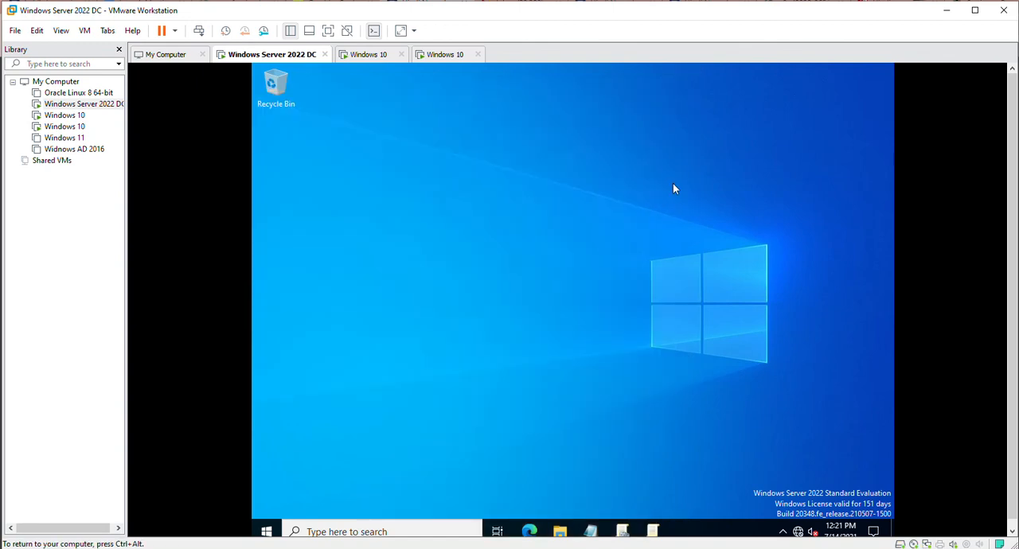
Check the BitLocker status of drive C: on the Windows 10 client, and return to the Windows Server 2022 DC machine.
click(368, 54)
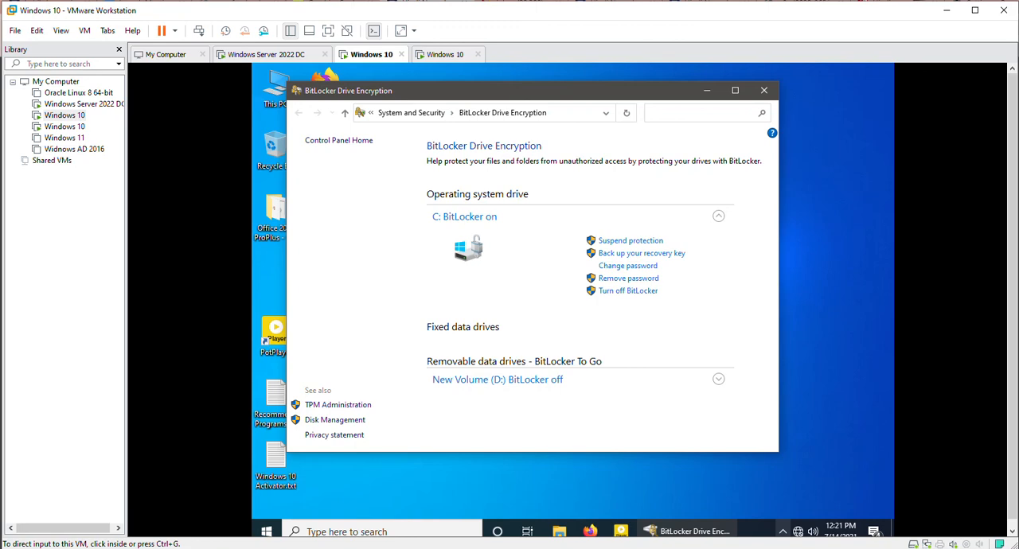
click(270, 55)
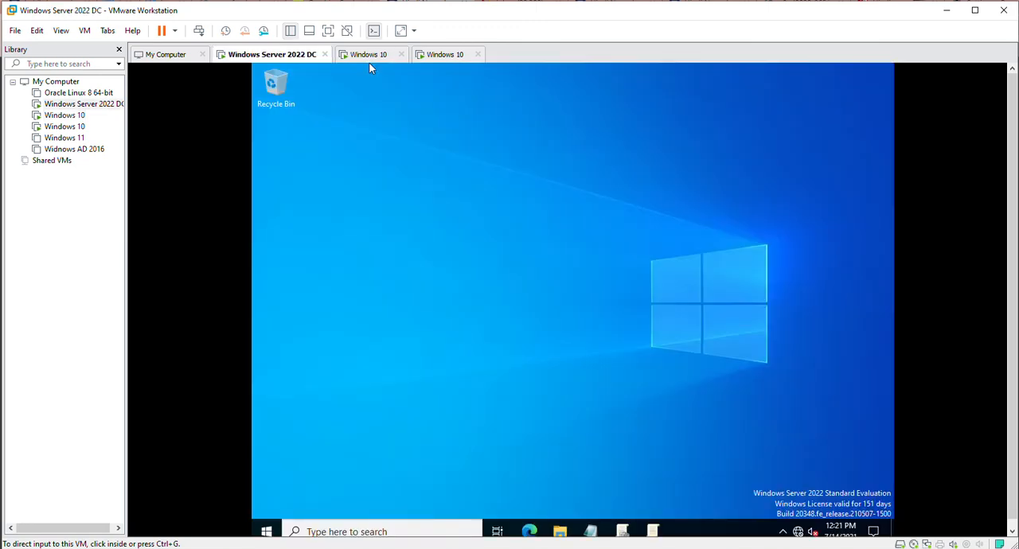